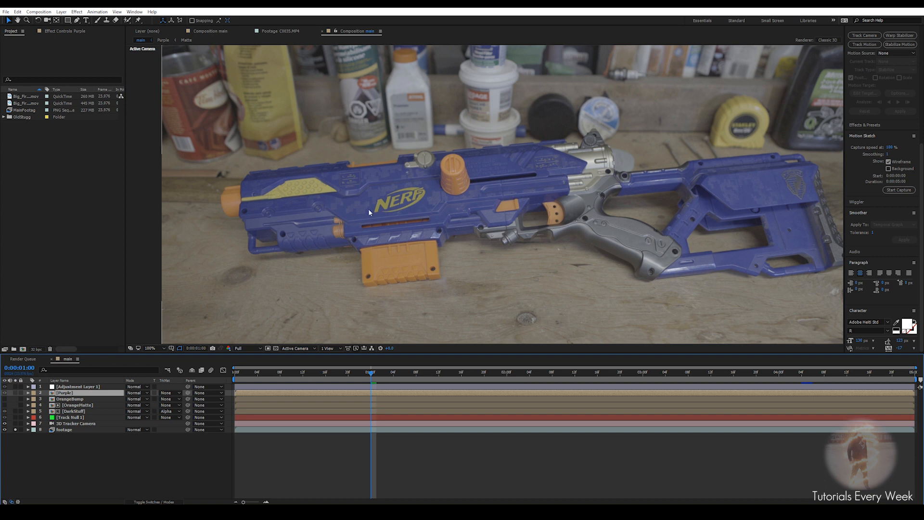
Step: Turn off solo on the footage layer and preview the purple gun effect up to 0:00:01:05
{"action": "left_click", "coordinate": [15, 429]}
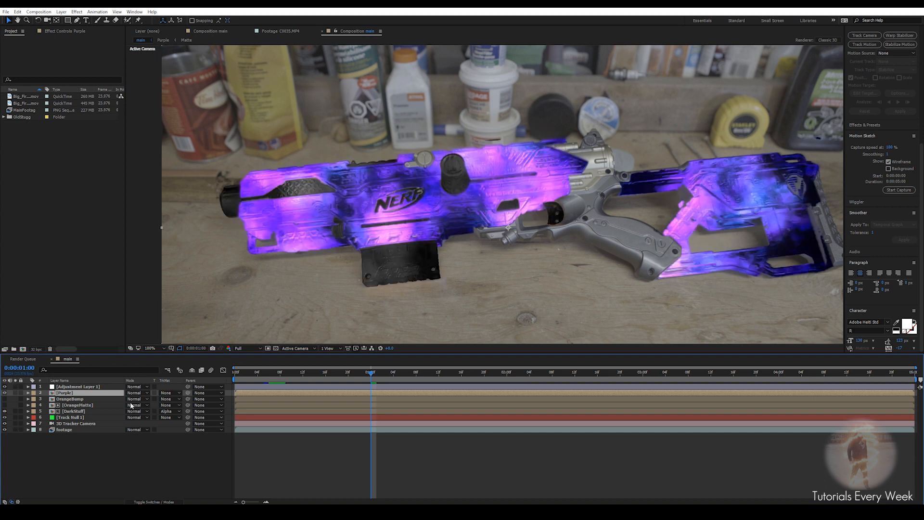
{"action": "scroll", "coordinate": [440, 229], "scroll_direction": "up", "scroll_amount": 1}
{"action": "left_click_drag", "start_coordinate": [446, 225], "coordinate": [490, 196]}
{"action": "scroll", "coordinate": [489, 196], "scroll_direction": "down", "scroll_amount": 1}
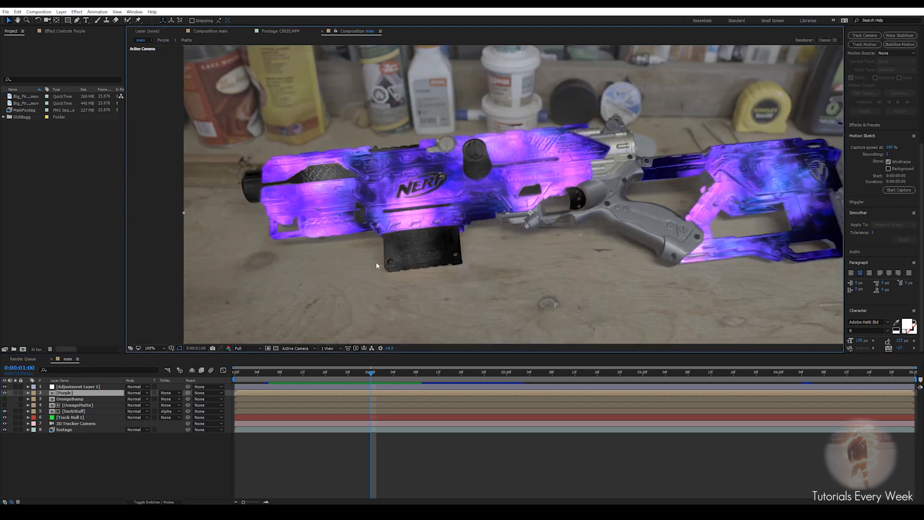
{"action": "left_click_drag", "start_coordinate": [370, 372], "coordinate": [399, 374]}
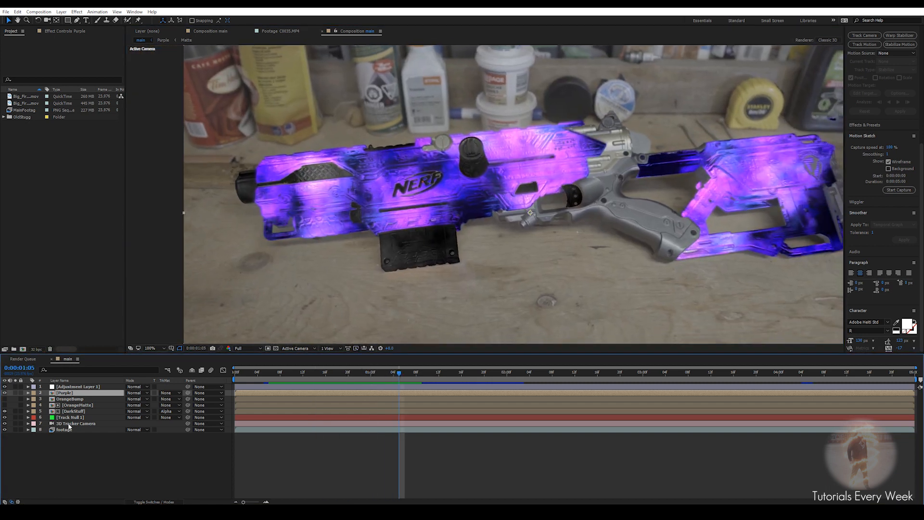
Step: In the fractakstuff composition nested inside Purple, hide both DarkMatter layers and show the three Big_Fire video layers
{"action": "double_click", "coordinate": [66, 393]}
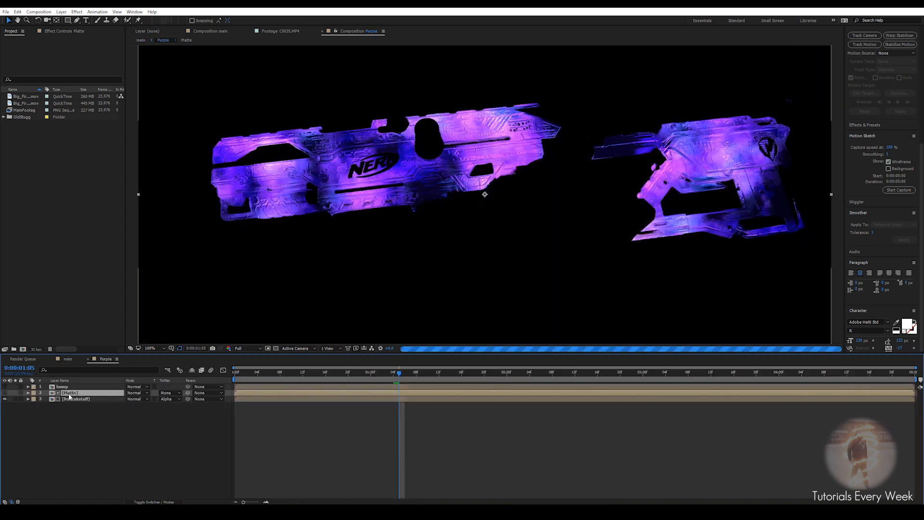
{"action": "double_click", "coordinate": [71, 397]}
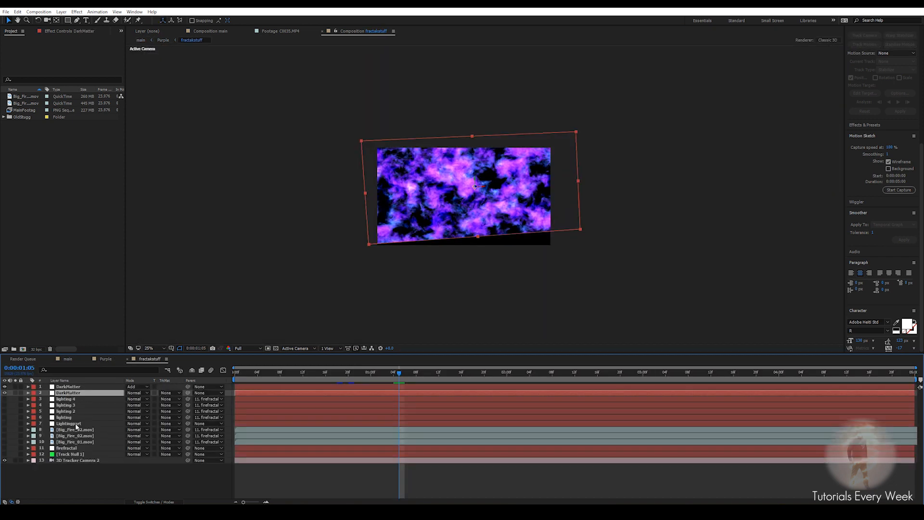
{"action": "left_click_drag", "start_coordinate": [4, 393], "coordinate": [4, 387]}
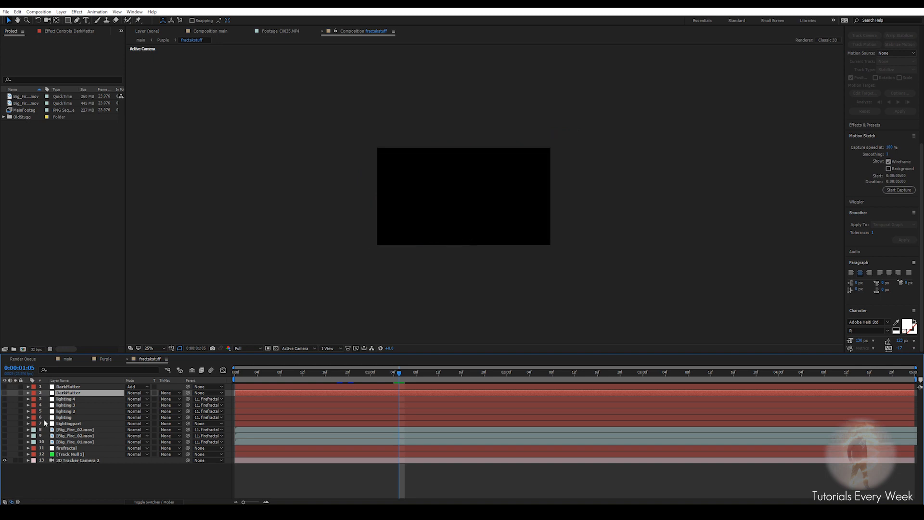
{"action": "left_click_drag", "start_coordinate": [5, 441], "coordinate": [4, 429]}
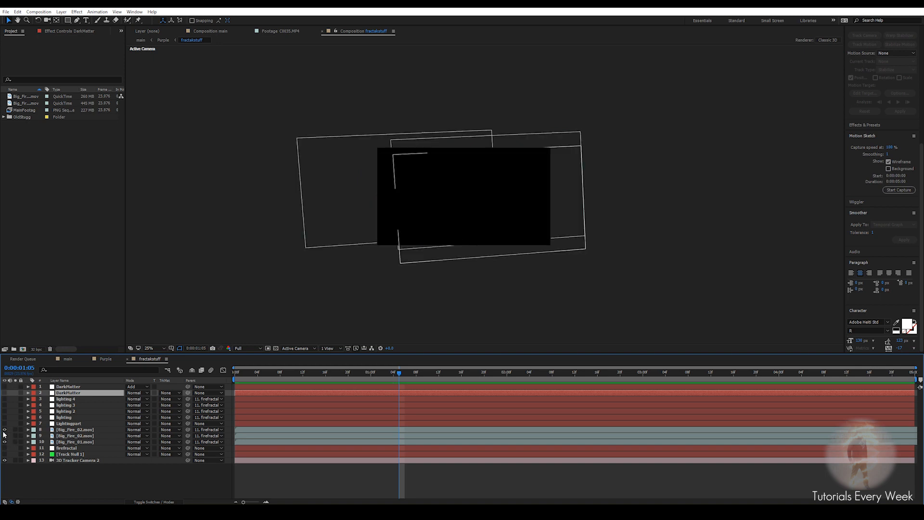
Step: Return to the main composition and examine the fire effect on the whole gun at 0:00:00:10
{"action": "left_click", "coordinate": [67, 359]}
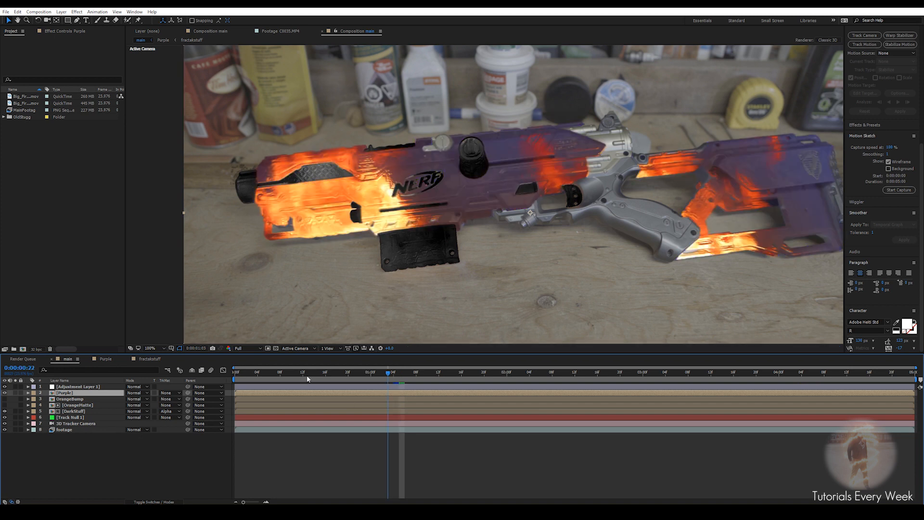
{"action": "left_click", "coordinate": [291, 372]}
{"action": "scroll", "coordinate": [448, 229], "scroll_direction": "down", "scroll_amount": 2}
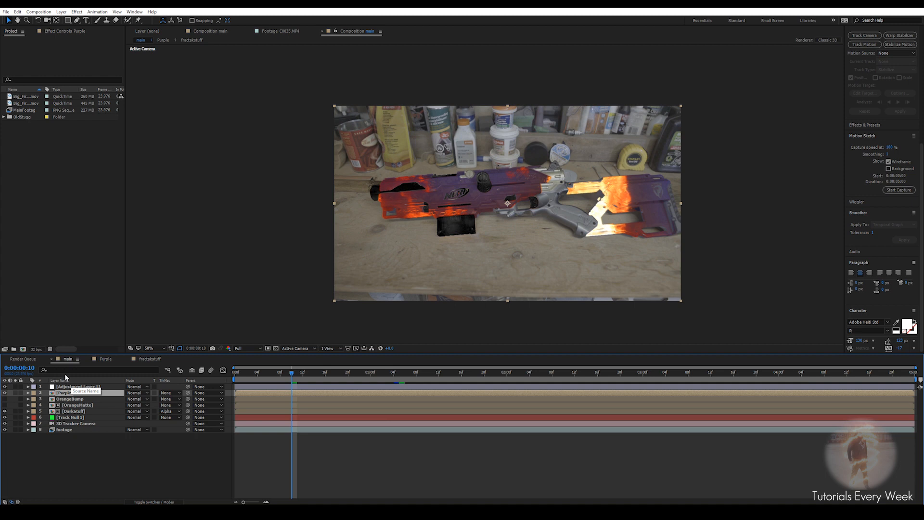
Step: Create a new composition from the MainFootag sequence and scrub through it to 0:00:04:01
{"action": "left_click", "coordinate": [23, 110]}
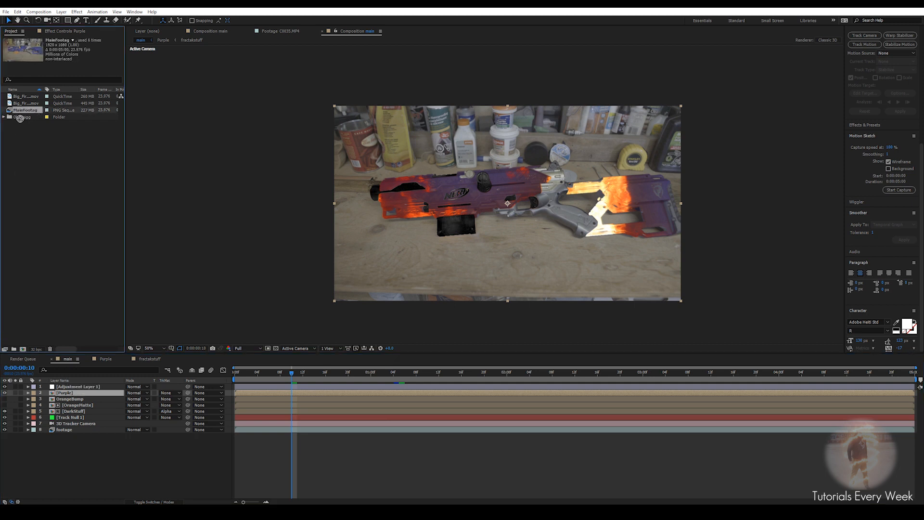
{"action": "left_click_drag", "start_coordinate": [22, 350], "coordinate": [23, 348]}
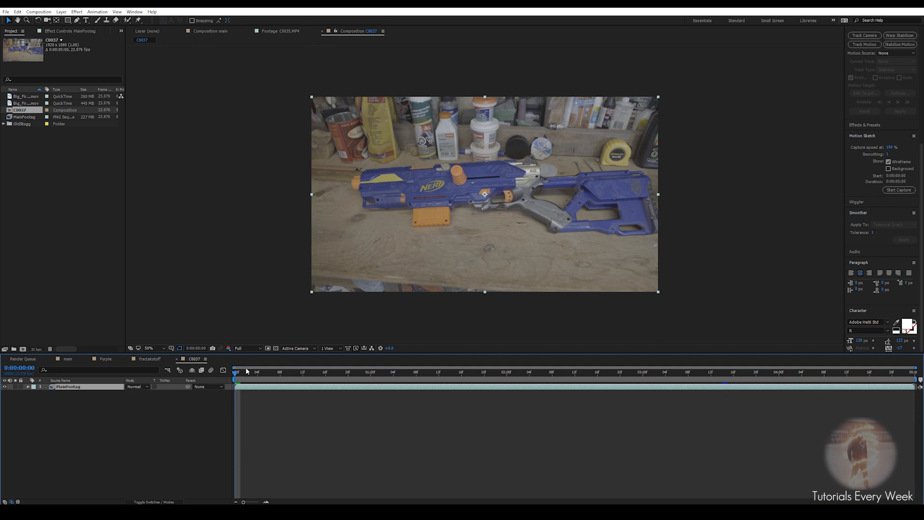
{"action": "left_click_drag", "start_coordinate": [248, 380], "coordinate": [785, 399]}
{"action": "scroll", "coordinate": [477, 171], "scroll_direction": "up", "scroll_amount": 1}
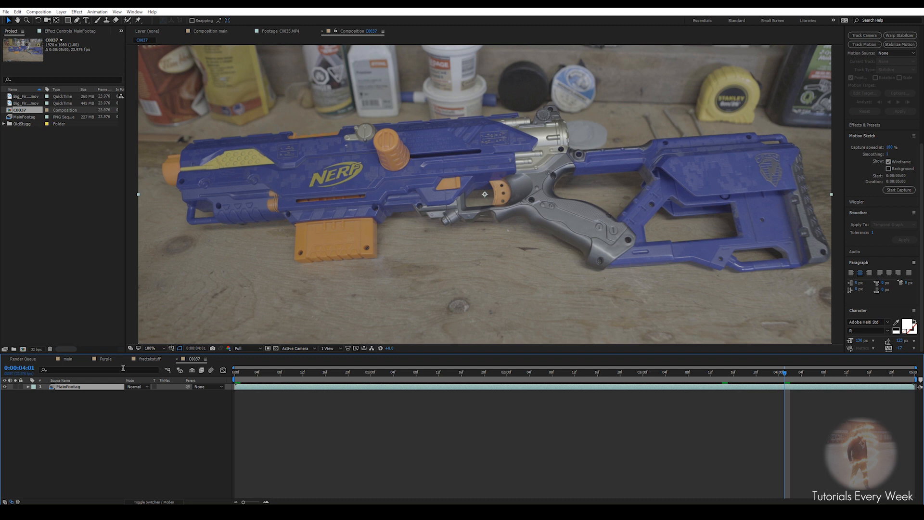
Step: Run Track Camera on the MainFootag layer to solve the 3D camera movement
{"action": "right_click", "coordinate": [66, 390]}
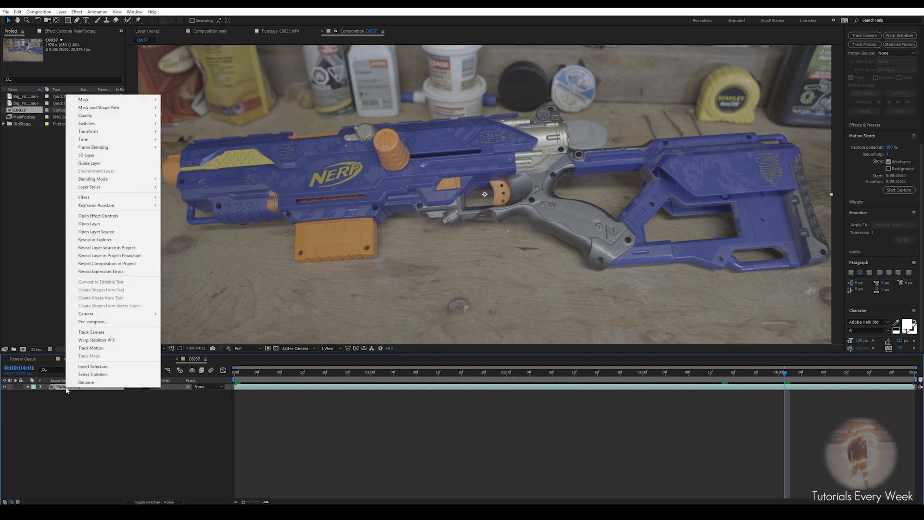
{"action": "left_click", "coordinate": [91, 332]}
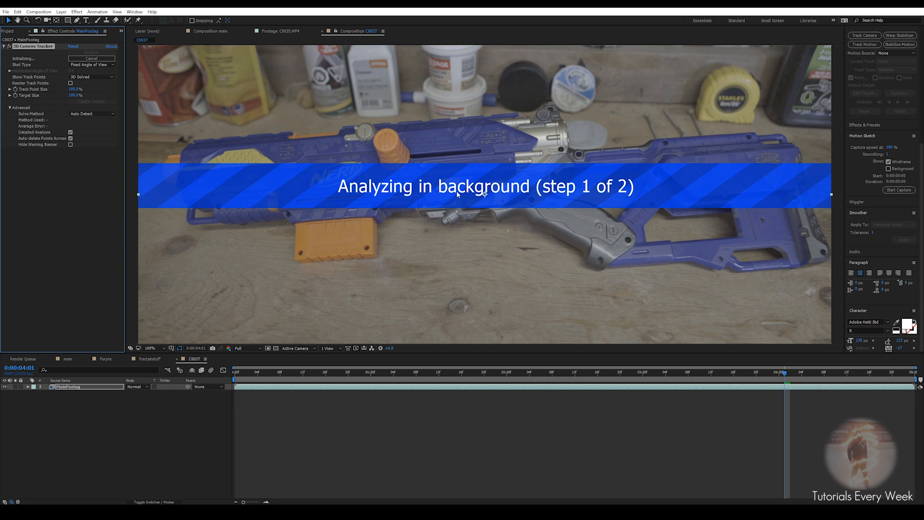
{"action": "scroll", "coordinate": [457, 194], "scroll_direction": "down", "scroll_amount": 2}
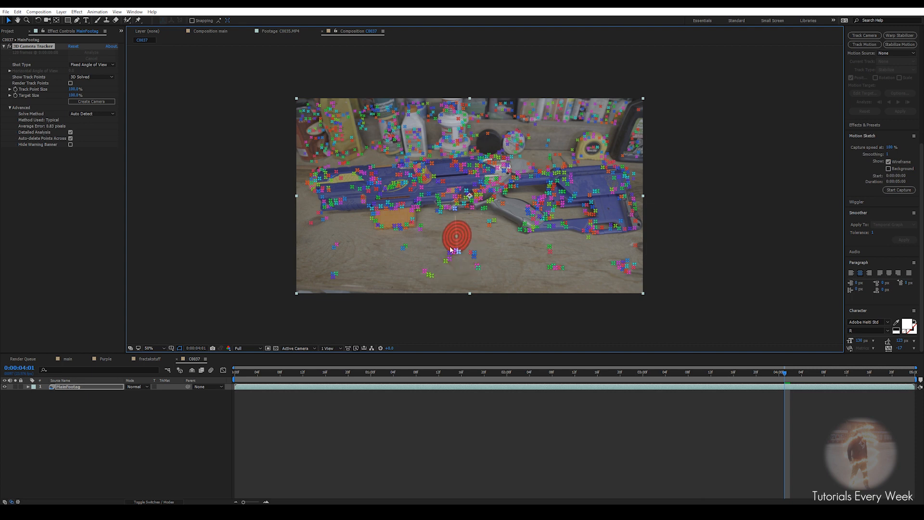
Step: Select the track points around the NERF logo on the gun and create a solid and camera from them
{"action": "key", "text": "period"}
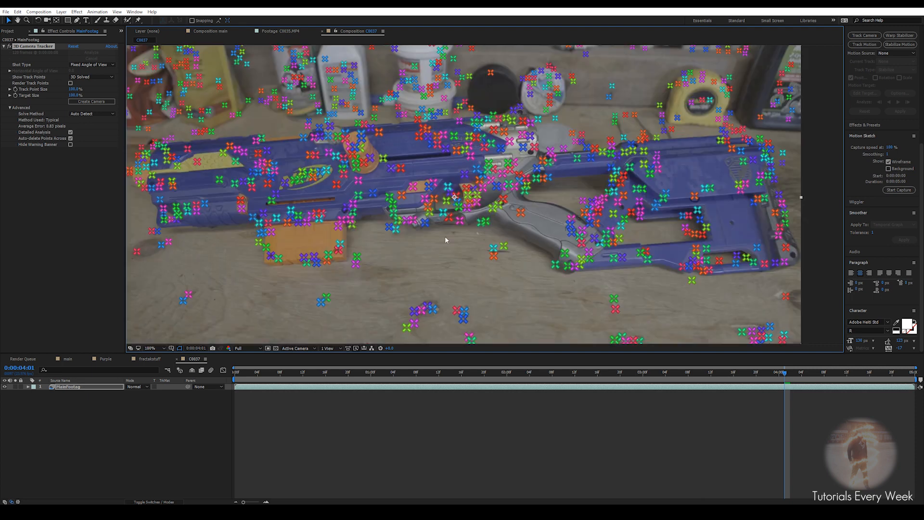
{"action": "left_click_drag", "start_coordinate": [334, 144], "coordinate": [287, 190]}
{"action": "right_click", "coordinate": [295, 164]}
{"action": "left_click", "coordinate": [330, 176]}
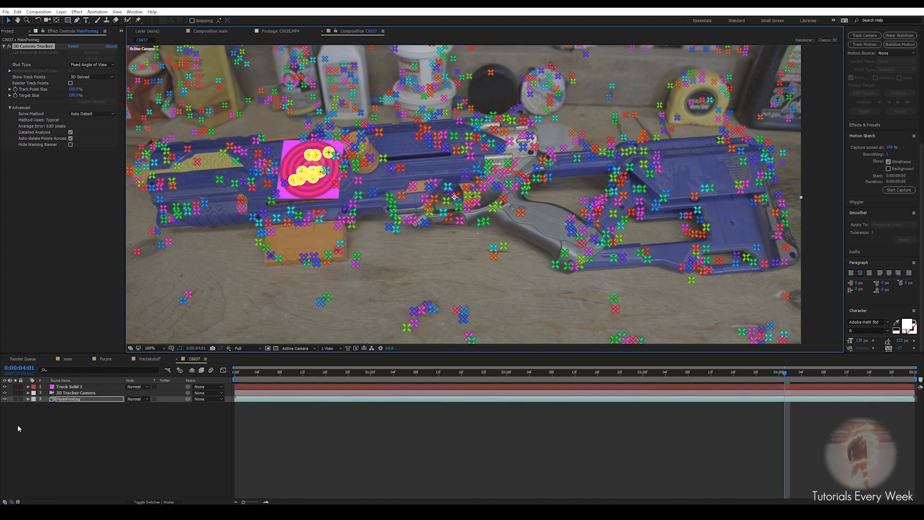
Step: Rename the tracked solid layer as MatteGun
{"action": "left_click", "coordinate": [67, 388]}
{"action": "key", "text": "Return"}
{"action": "type", "text": "Matte"}
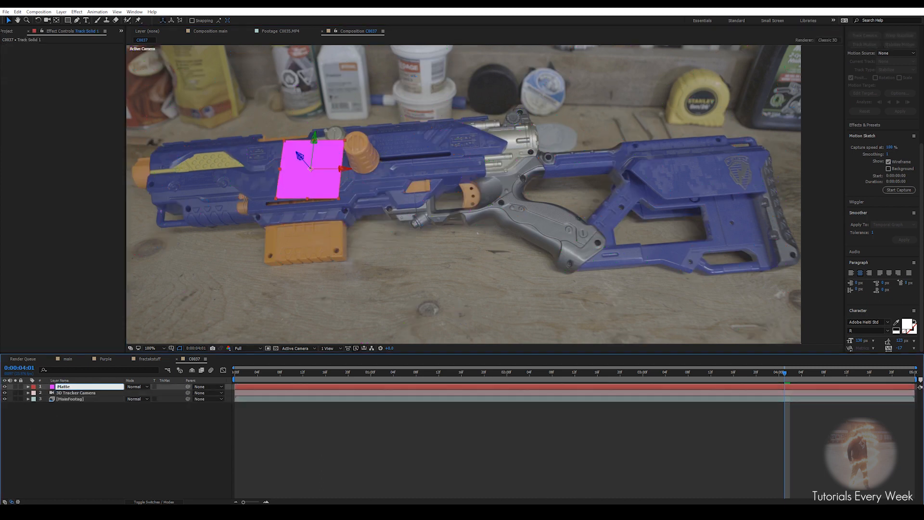
{"action": "type", "text": "Gun"}
{"action": "key", "text": "Return"}
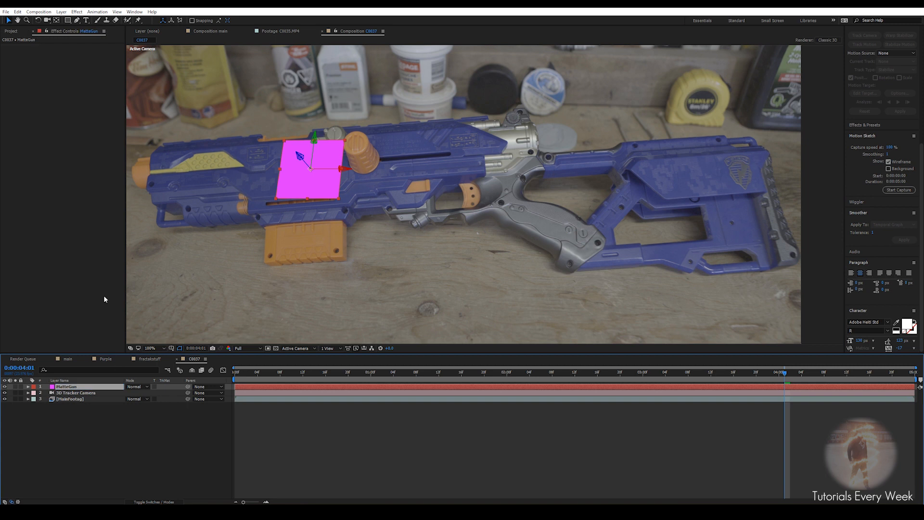
Step: Change the MatteGun solid's color to white (FFFFFF) in its solid settings
{"action": "left_click", "coordinate": [61, 12]}
{"action": "left_click", "coordinate": [72, 23]}
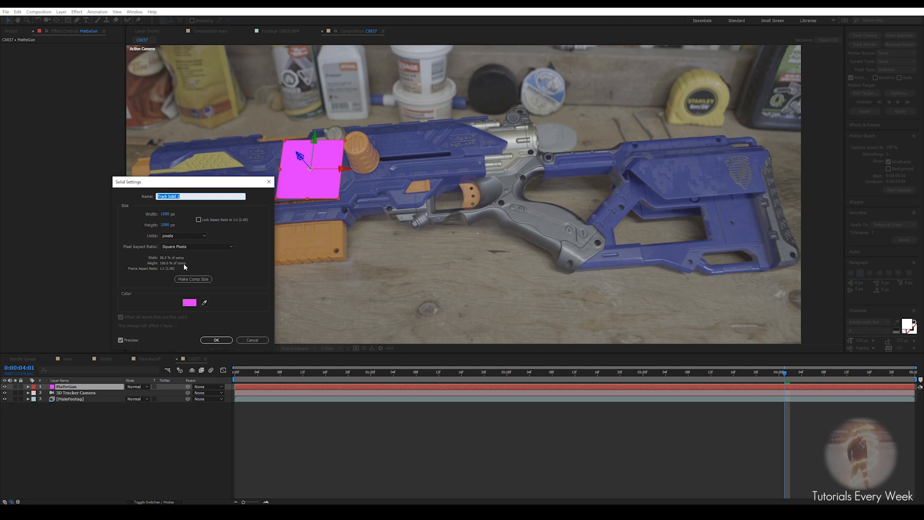
{"action": "left_click", "coordinate": [189, 303]}
{"action": "left_click", "coordinate": [441, 328]}
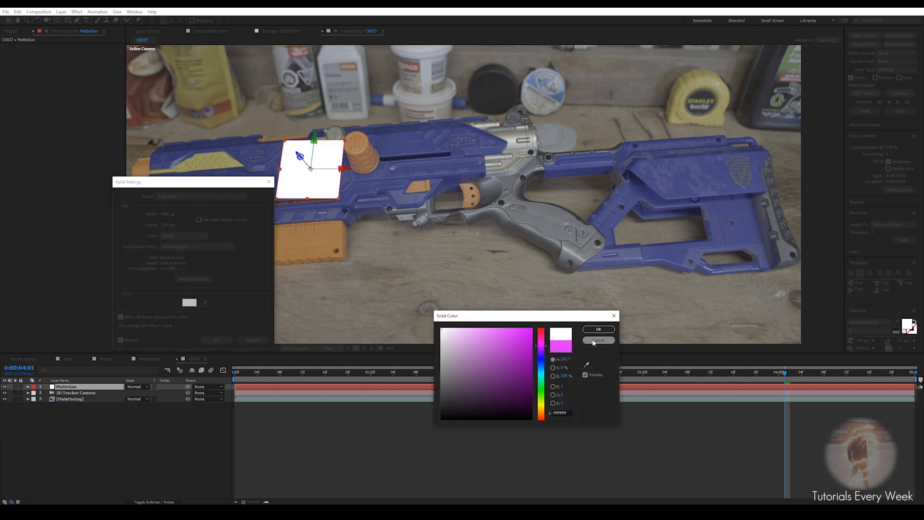
{"action": "left_click", "coordinate": [599, 329]}
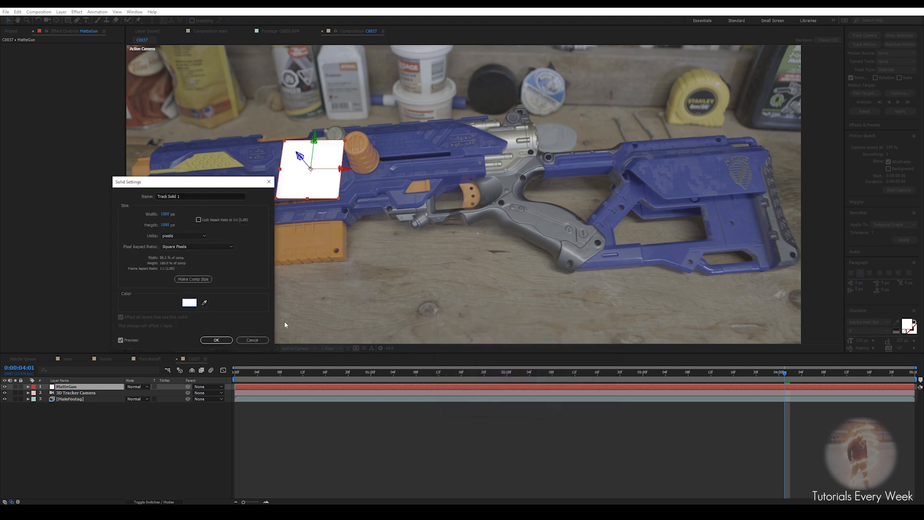
{"action": "left_click", "coordinate": [216, 340]}
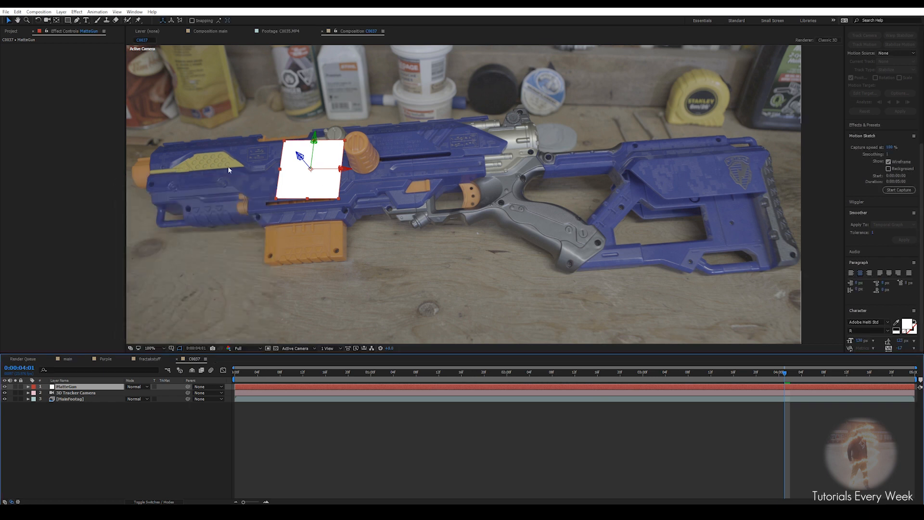
Step: Stretch and reposition the MatteGun solid to cover the entire gun, and check its coverage through 0:00:02:13
{"action": "left_click_drag", "start_coordinate": [280, 173], "coordinate": [140, 169]}
{"action": "left_click_drag", "start_coordinate": [481, 169], "coordinate": [603, 169]}
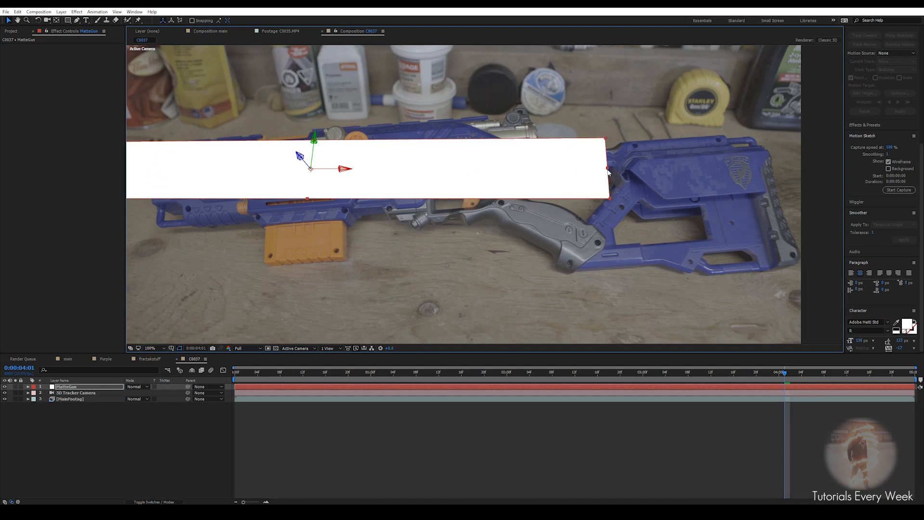
{"action": "left_click_drag", "start_coordinate": [341, 172], "coordinate": [443, 172]}
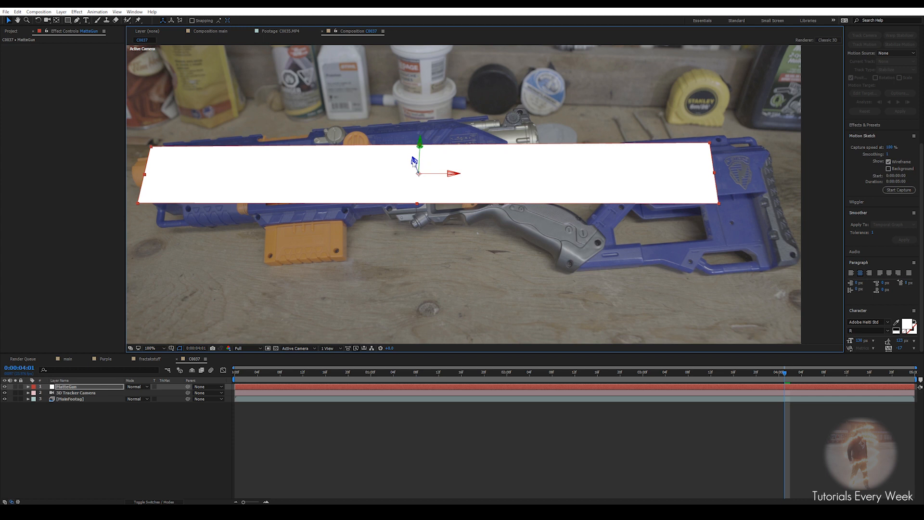
{"action": "left_click_drag", "start_coordinate": [417, 203], "coordinate": [413, 251]}
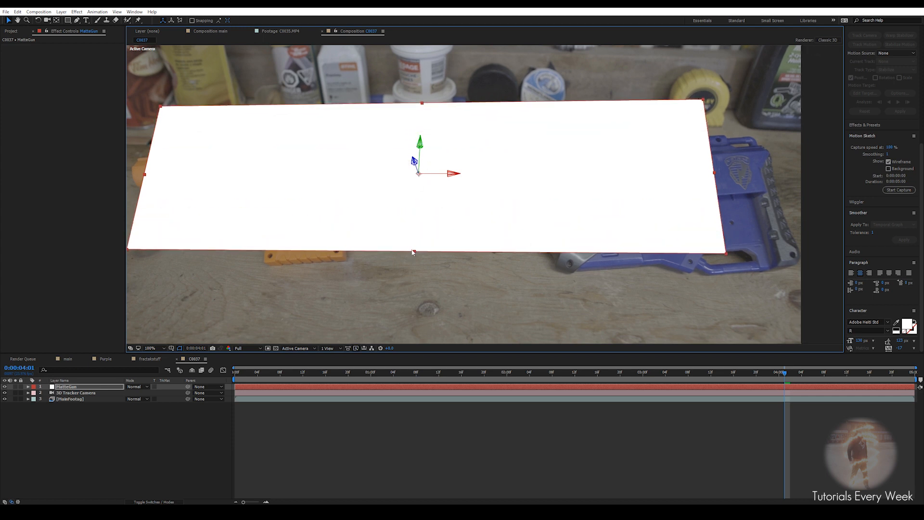
{"action": "left_click_drag", "start_coordinate": [420, 143], "coordinate": [422, 126]}
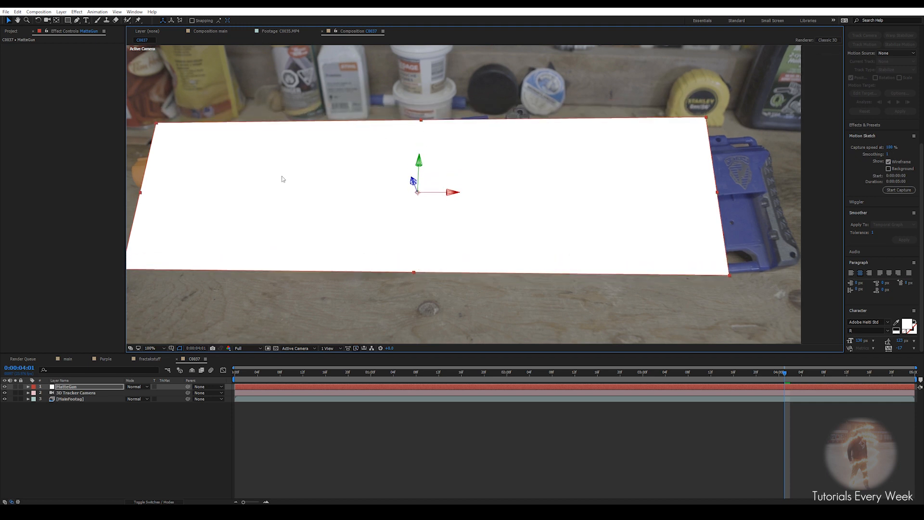
{"action": "left_click_drag", "start_coordinate": [141, 192], "coordinate": [107, 195]}
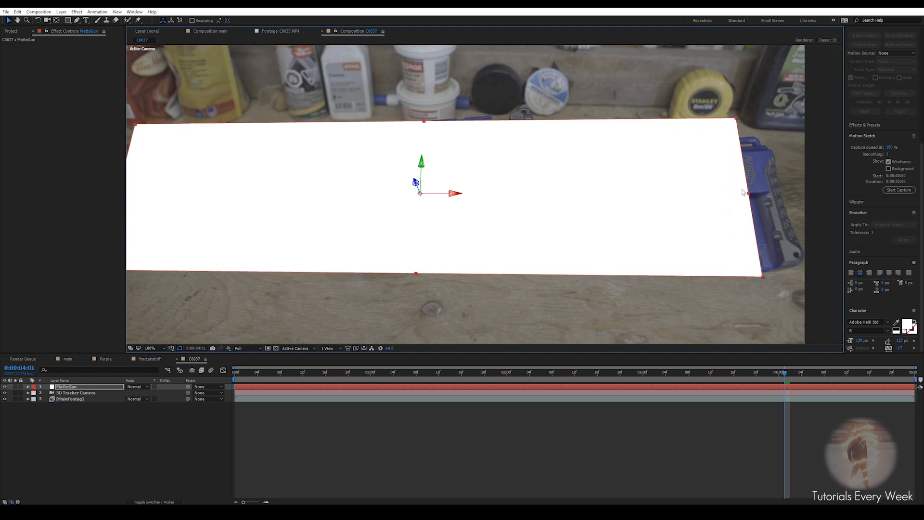
{"action": "left_click_drag", "start_coordinate": [748, 193], "coordinate": [796, 199]}
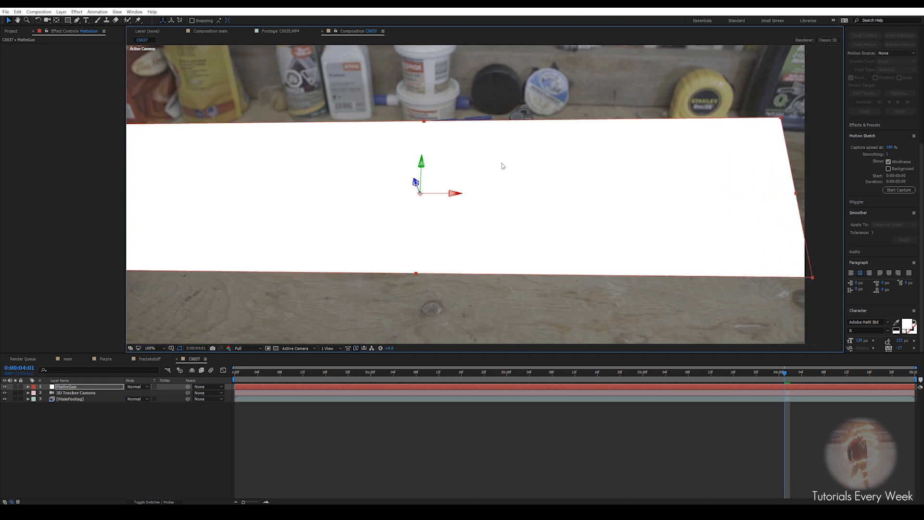
{"action": "left_click_drag", "start_coordinate": [427, 121], "coordinate": [429, 111]}
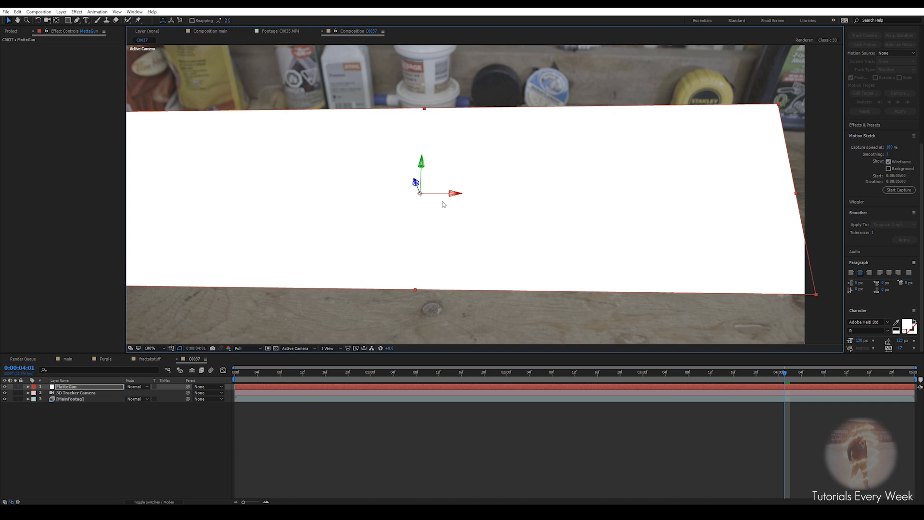
{"action": "left_click_drag", "start_coordinate": [422, 166], "coordinate": [470, 195]}
{"action": "scroll", "coordinate": [496, 143], "scroll_direction": "down", "scroll_amount": 1}
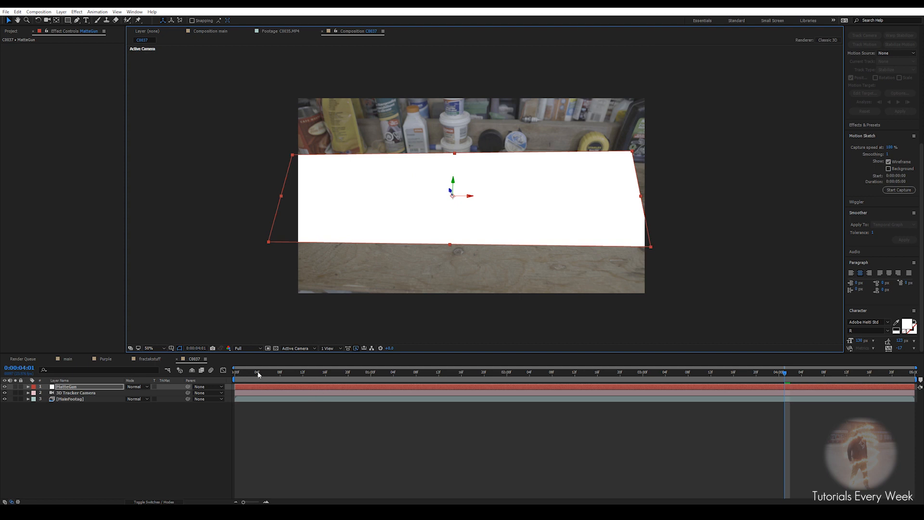
{"action": "left_click_drag", "start_coordinate": [247, 372], "coordinate": [568, 380]}
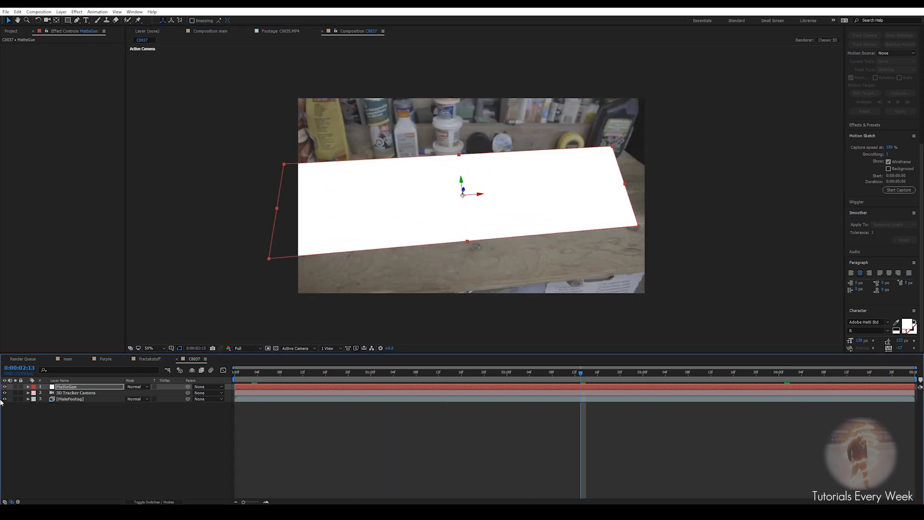
Step: Duplicate the MainFootag layer, place the copy directly below MatteGun, and remove its 3D Camera Tracker effect
{"action": "left_click", "coordinate": [66, 398]}
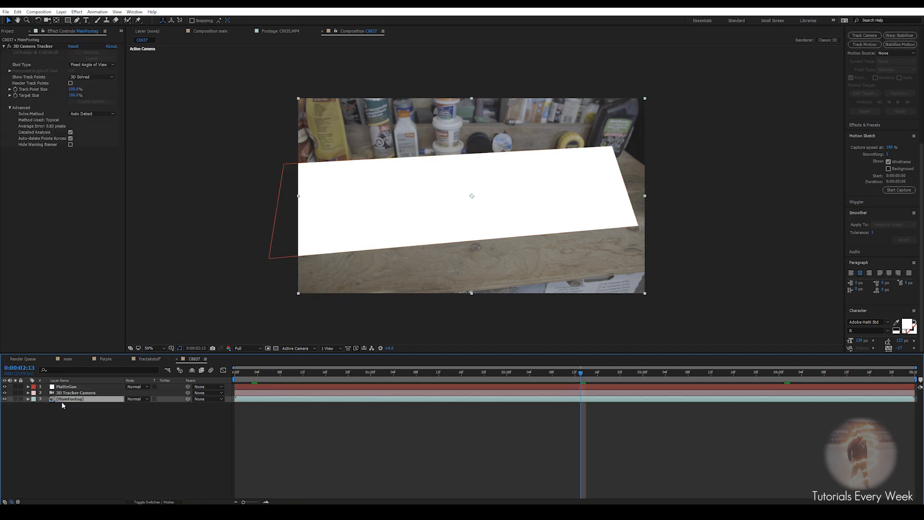
{"action": "key", "text": "ctrl+d"}
{"action": "left_click_drag", "start_coordinate": [66, 400], "coordinate": [54, 393]}
{"action": "left_click", "coordinate": [28, 46]}
{"action": "key", "text": "Delete"}
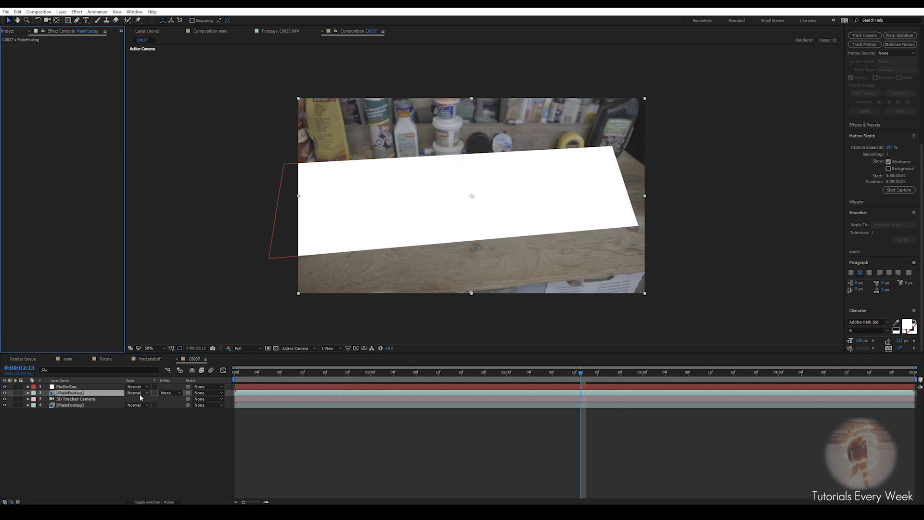
Step: Set the upper MainFootag layer's track matte to Alpha Matte "MatteGun", solo it, and check the cutout at 0:00:01:18
{"action": "left_click", "coordinate": [165, 393]}
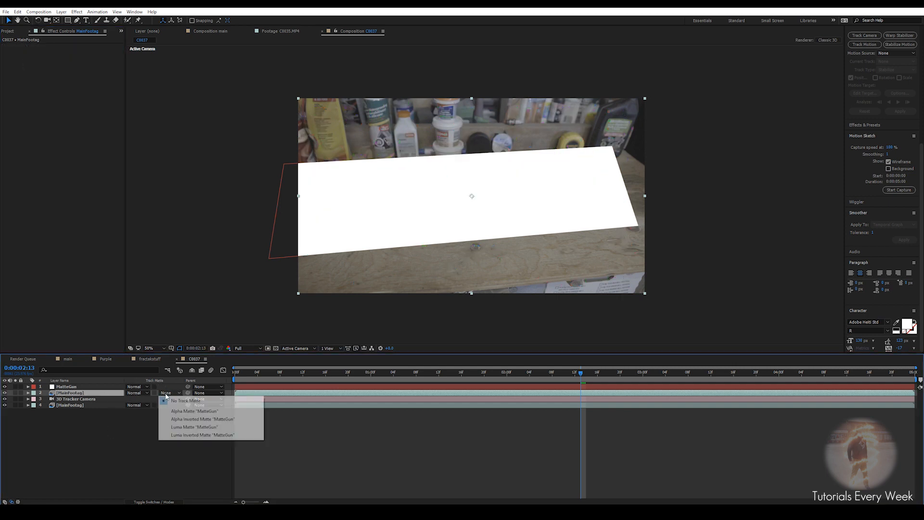
{"action": "left_click", "coordinate": [173, 410]}
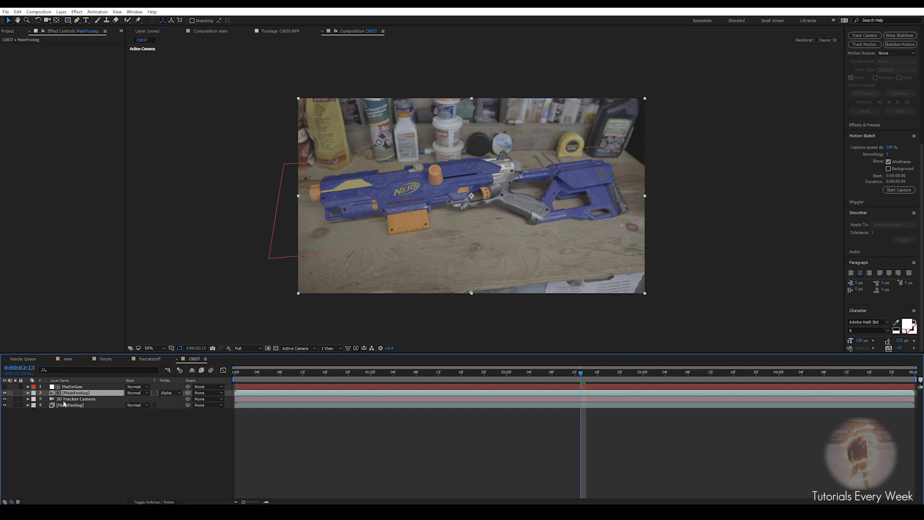
{"action": "left_click", "coordinate": [15, 392]}
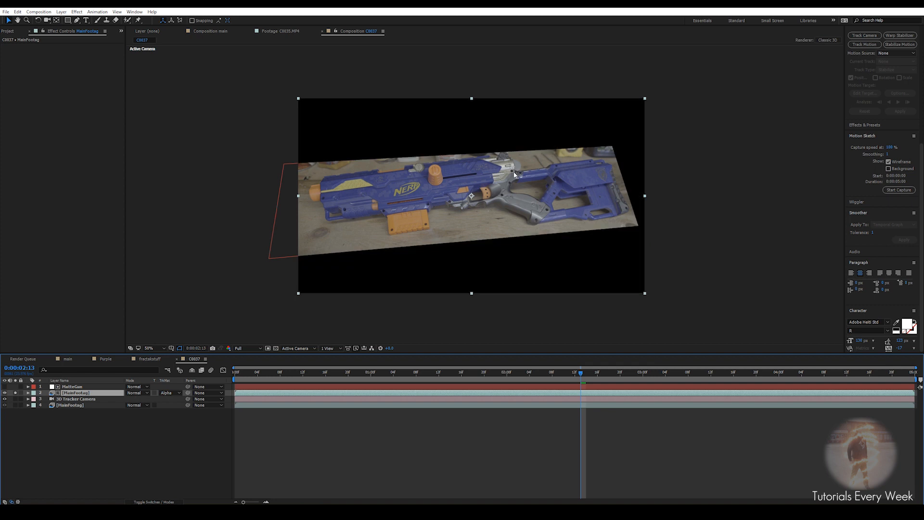
{"action": "scroll", "coordinate": [485, 195], "scroll_direction": "up", "scroll_amount": 2}
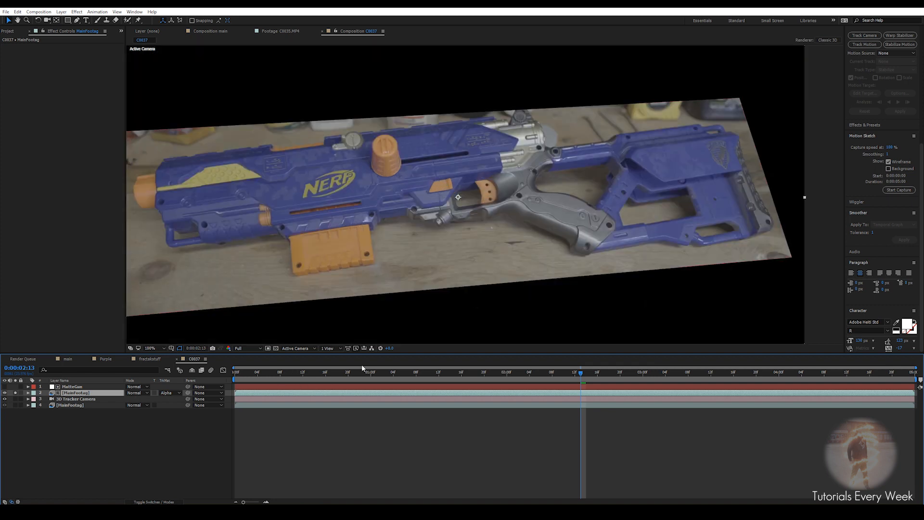
{"action": "left_click_drag", "start_coordinate": [415, 368], "coordinate": [471, 395]}
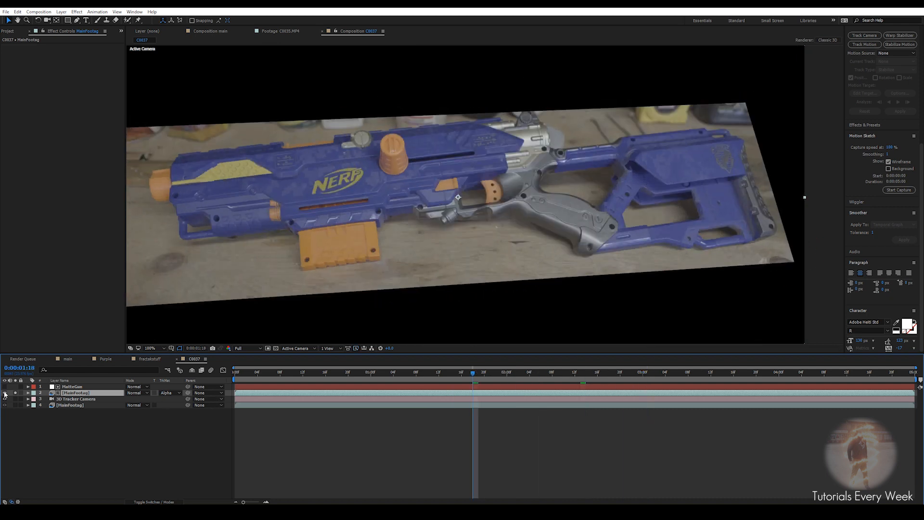
Step: Compare the soloed, matted MainFootag copy with the full composite
{"action": "left_click", "coordinate": [15, 393]}
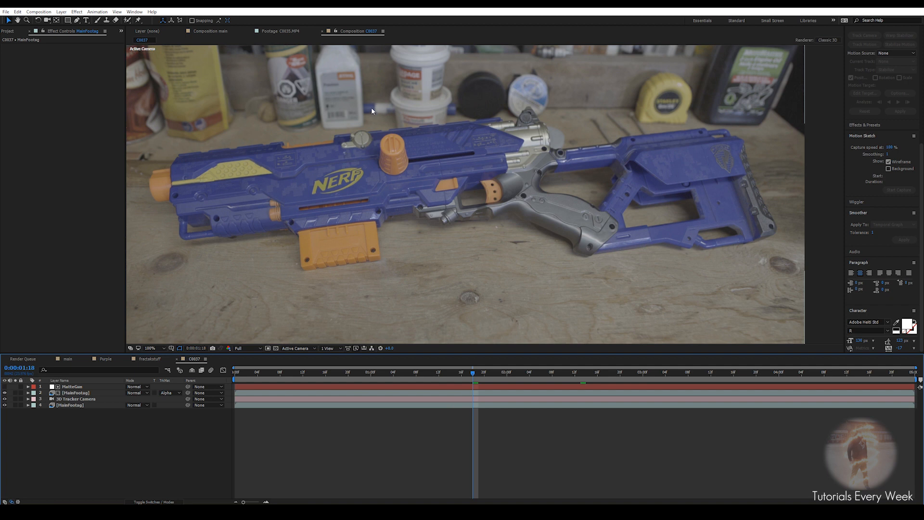
{"action": "left_click", "coordinate": [15, 393]}
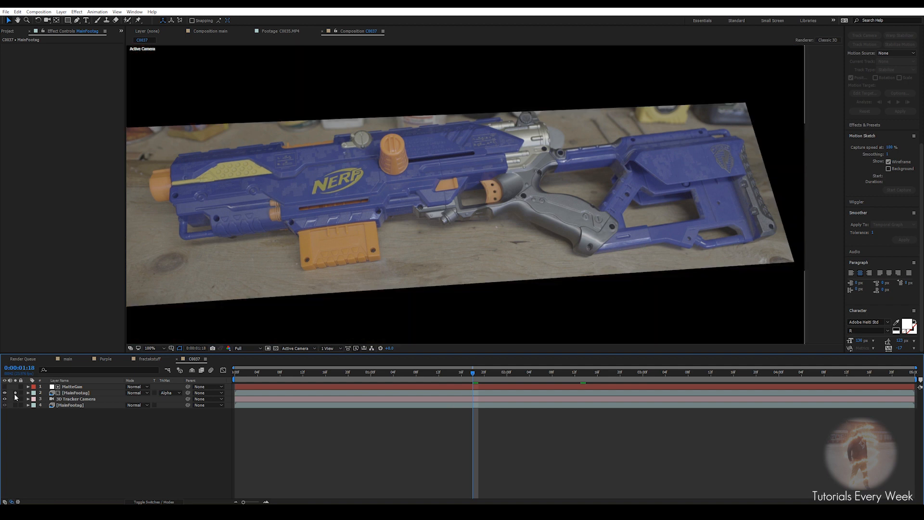
{"action": "left_click", "coordinate": [15, 393]}
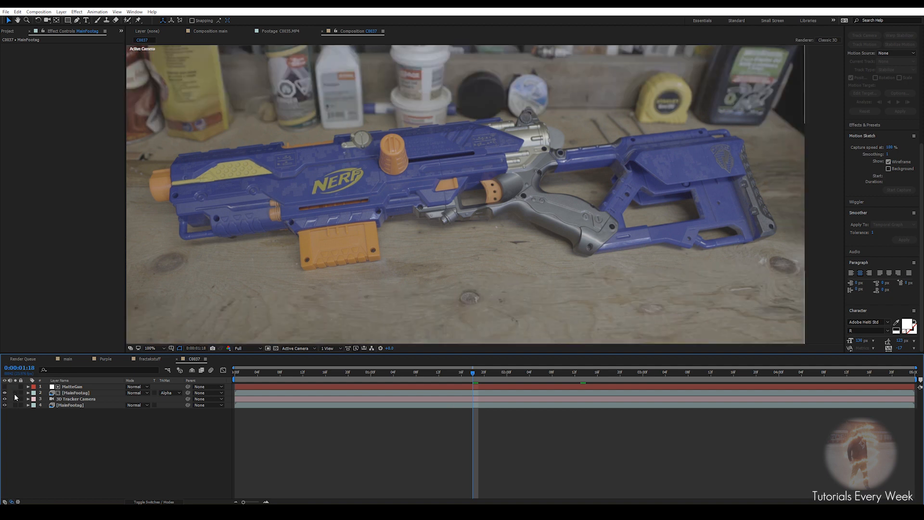
{"action": "scroll", "coordinate": [403, 200], "scroll_direction": "down", "scroll_amount": 2}
{"action": "left_click_drag", "start_coordinate": [403, 200], "coordinate": [325, 189]}
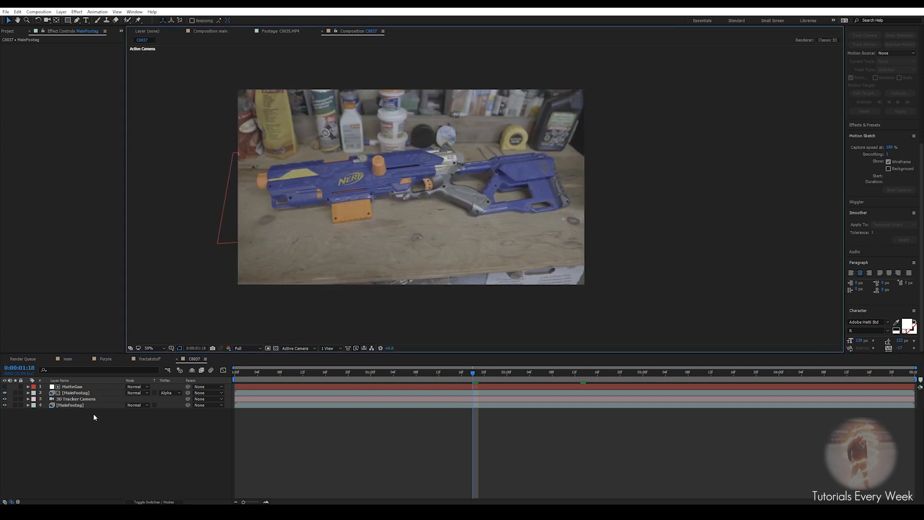
Step: Solo the upper MainFootag layer and apply the Keylight (1.2) effect to it
{"action": "left_click", "coordinate": [77, 393]}
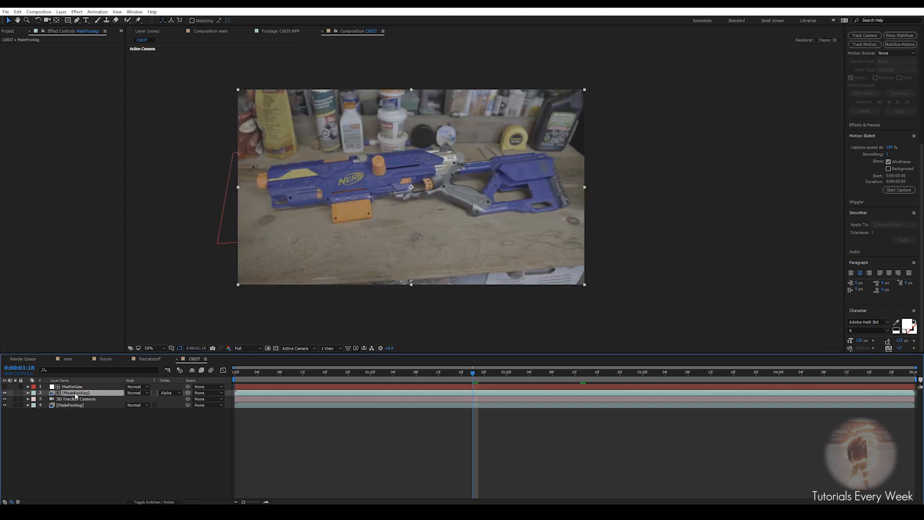
{"action": "left_click", "coordinate": [10, 395]}
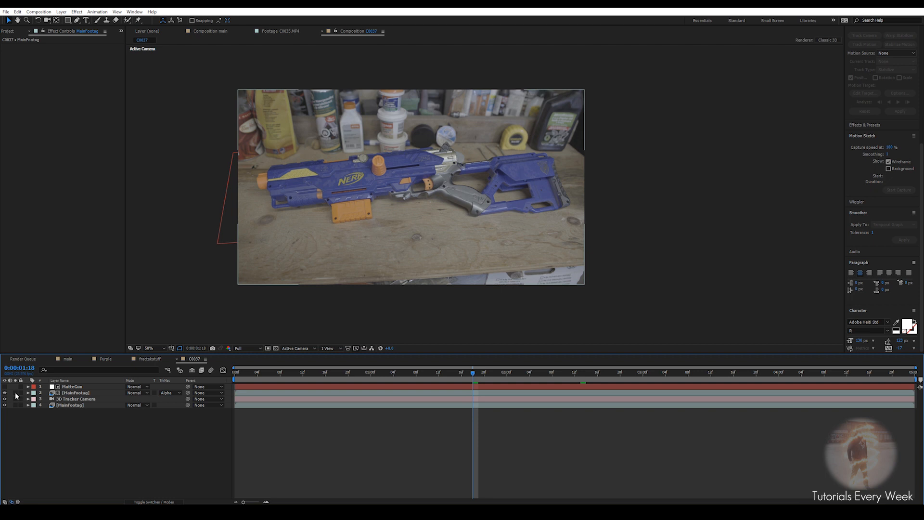
{"action": "left_click", "coordinate": [15, 393]}
{"action": "left_click", "coordinate": [61, 393]}
{"action": "key", "text": "ctrl+space"}
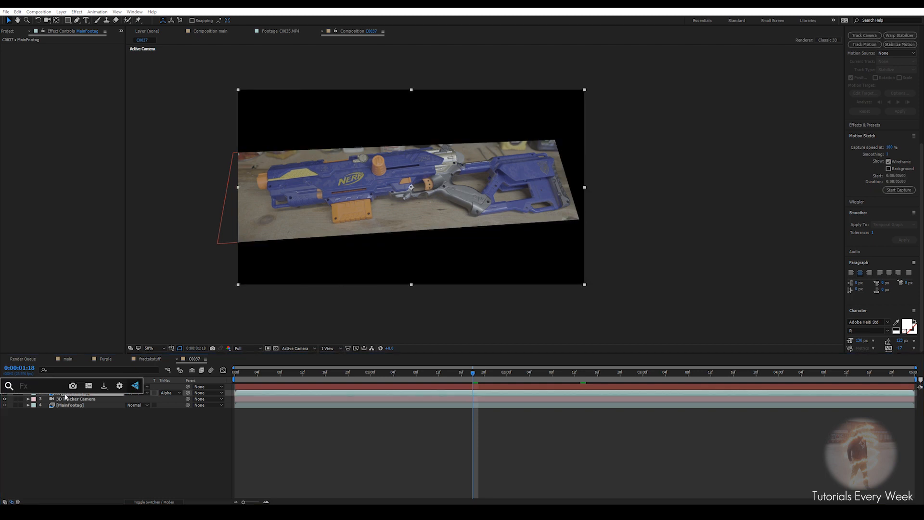
{"action": "type", "text": "key"}
{"action": "key", "text": "Down"}
{"action": "key", "text": "Return"}
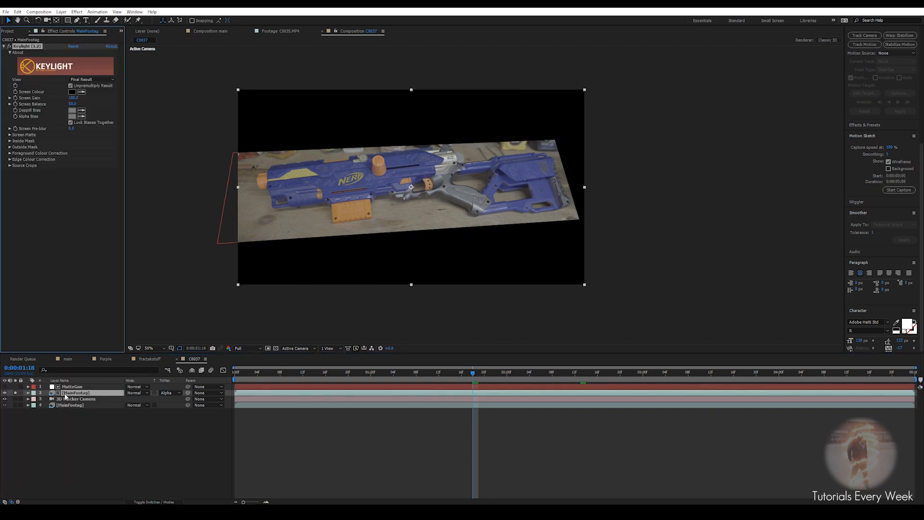
Step: Sample the gun's blue body as Keylight's Screen Colour and set the effect's view to Screen Matte
{"action": "scroll", "coordinate": [339, 179], "scroll_direction": "up", "scroll_amount": 2}
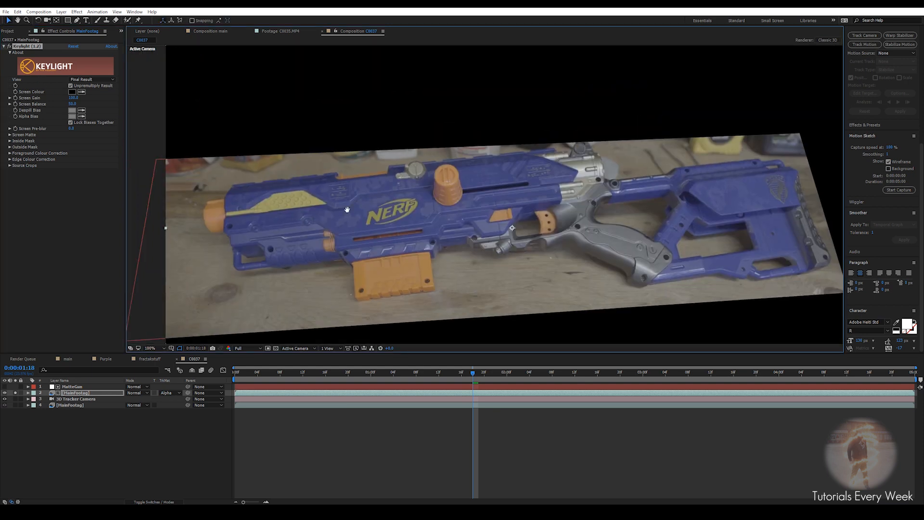
{"action": "left_click_drag", "start_coordinate": [347, 209], "coordinate": [333, 200]}
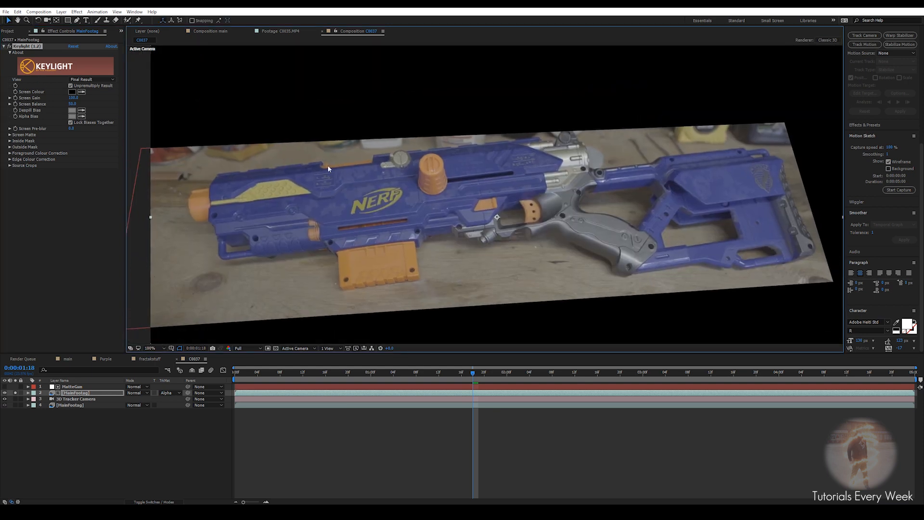
{"action": "left_click", "coordinate": [81, 91]}
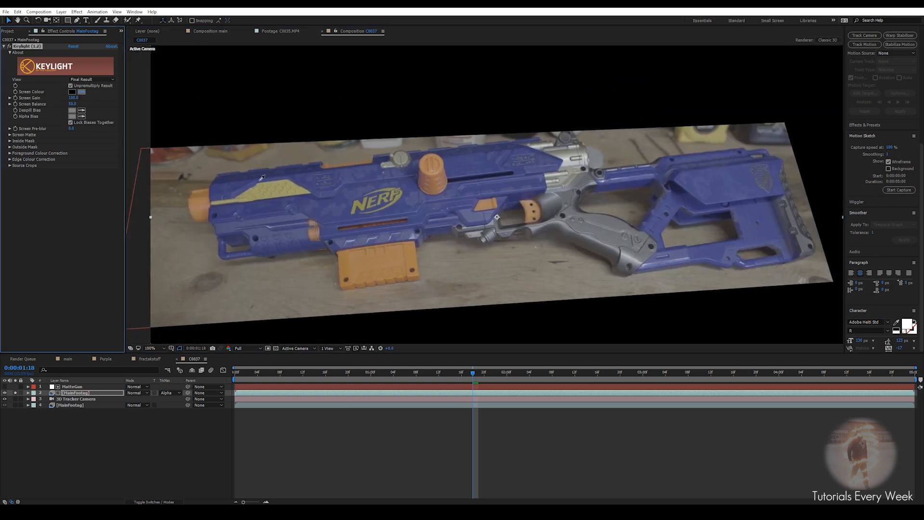
{"action": "left_click", "coordinate": [325, 204]}
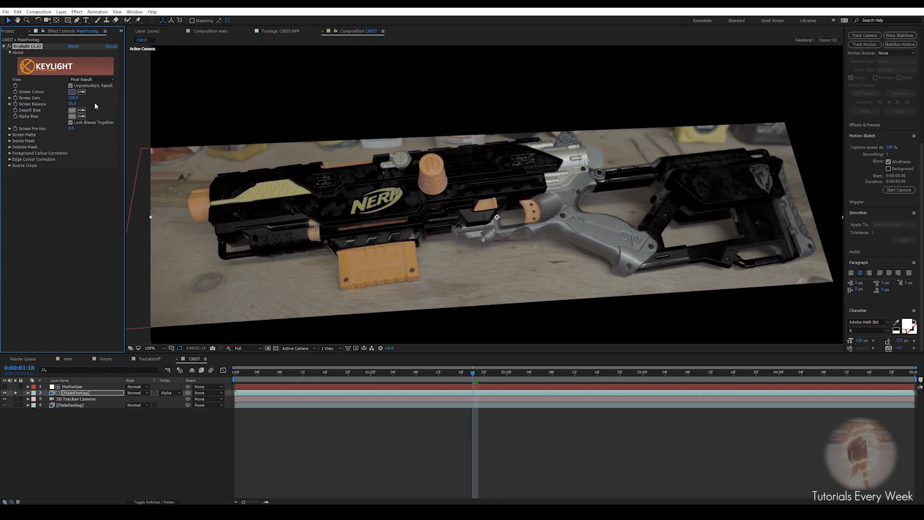
{"action": "left_click", "coordinate": [81, 80]}
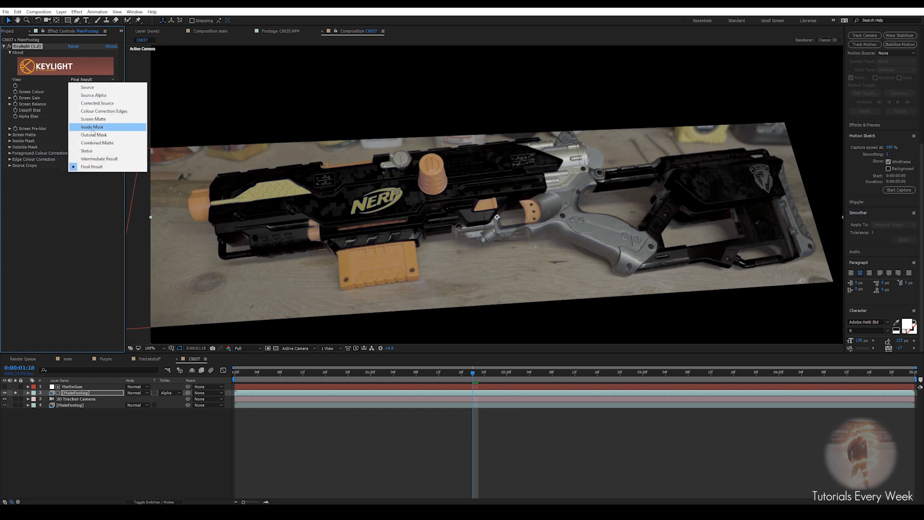
{"action": "left_click", "coordinate": [84, 118]}
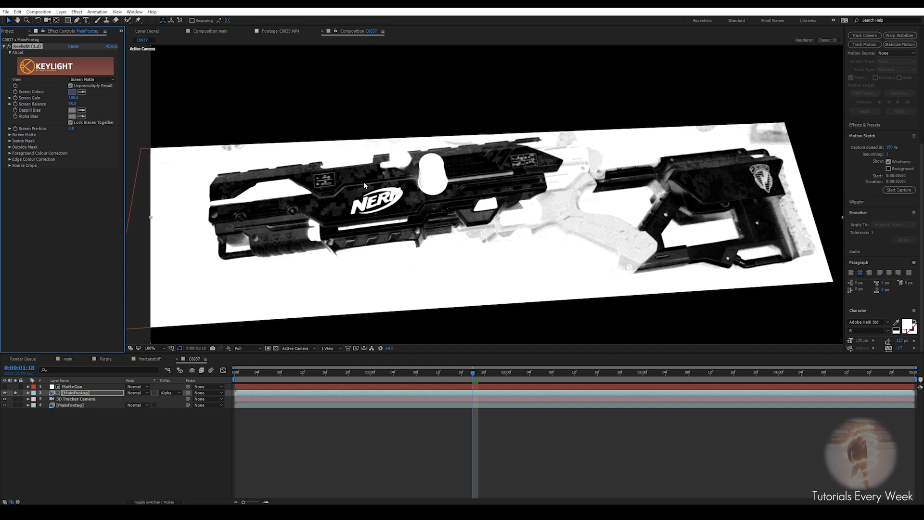
Step: Refine Keylight's Clip Black and Clip White and lower Screen Gain to 92 so the gun's blue parts are white on black
{"action": "left_click", "coordinate": [10, 135]}
{"action": "mouse_move", "coordinate": [75, 149]}
{"action": "left_mouse_down"}
{"action": "mouse_move", "coordinate": [46, 149]}
{"action": "mouse_move", "coordinate": [89, 140]}
{"action": "left_mouse_up"}
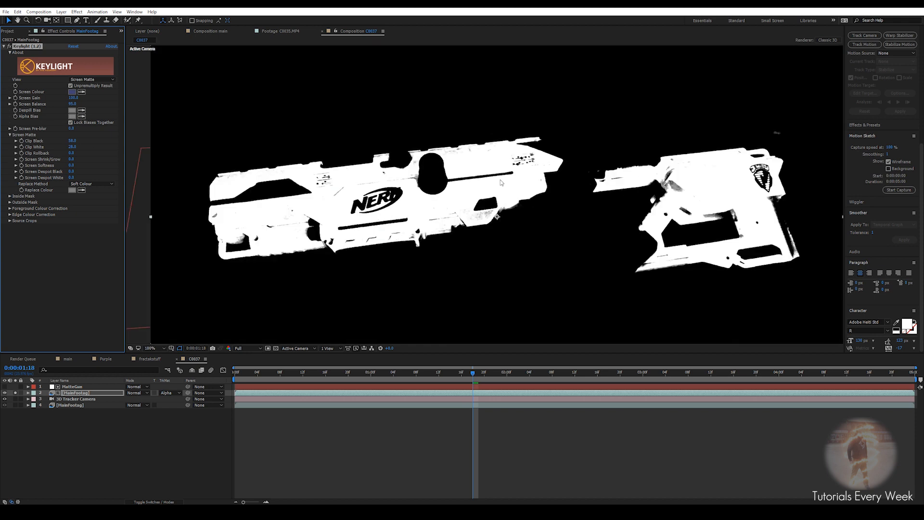
{"action": "left_click_drag", "start_coordinate": [473, 193], "coordinate": [436, 193]}
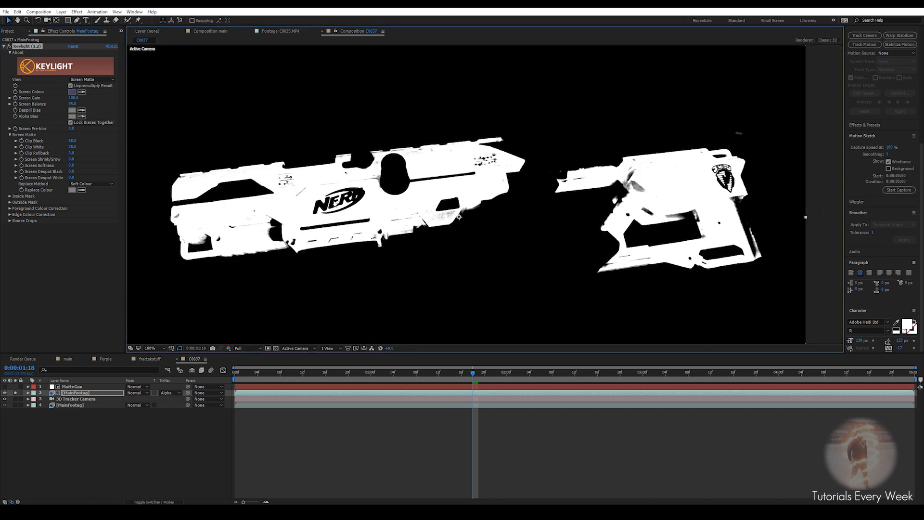
{"action": "left_click_drag", "start_coordinate": [72, 146], "coordinate": [79, 145]}
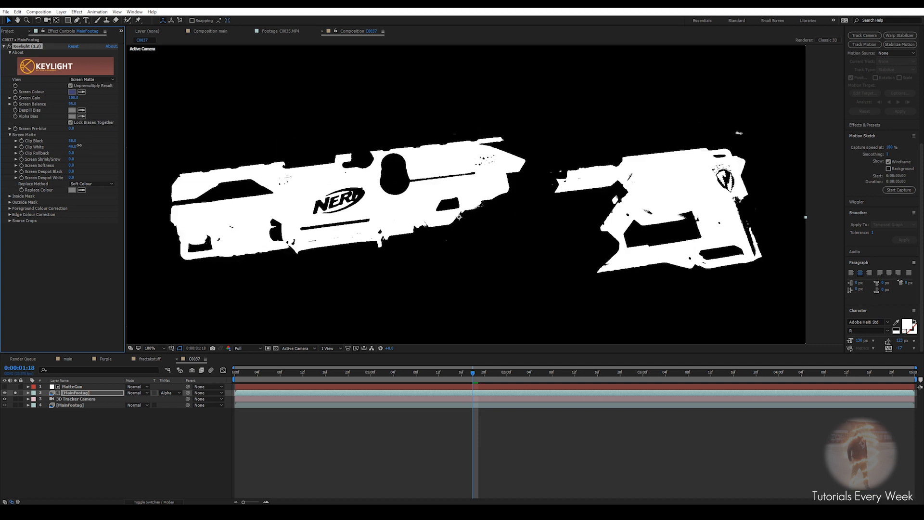
{"action": "left_click_drag", "start_coordinate": [74, 142], "coordinate": [101, 141]}
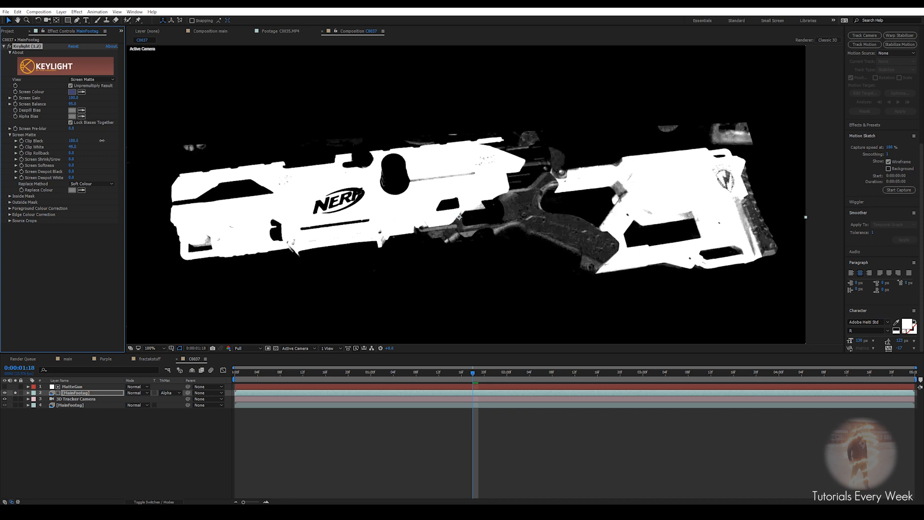
{"action": "left_click_drag", "start_coordinate": [73, 140], "coordinate": [60, 140]}
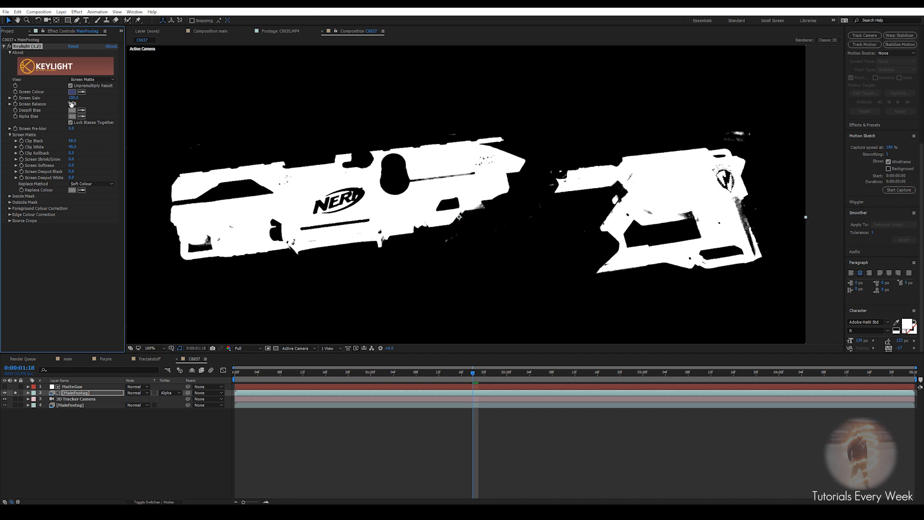
{"action": "mouse_move", "coordinate": [73, 97]}
{"action": "left_mouse_down"}
{"action": "mouse_move", "coordinate": [57, 96]}
{"action": "mouse_move", "coordinate": [66, 96]}
{"action": "left_mouse_up"}
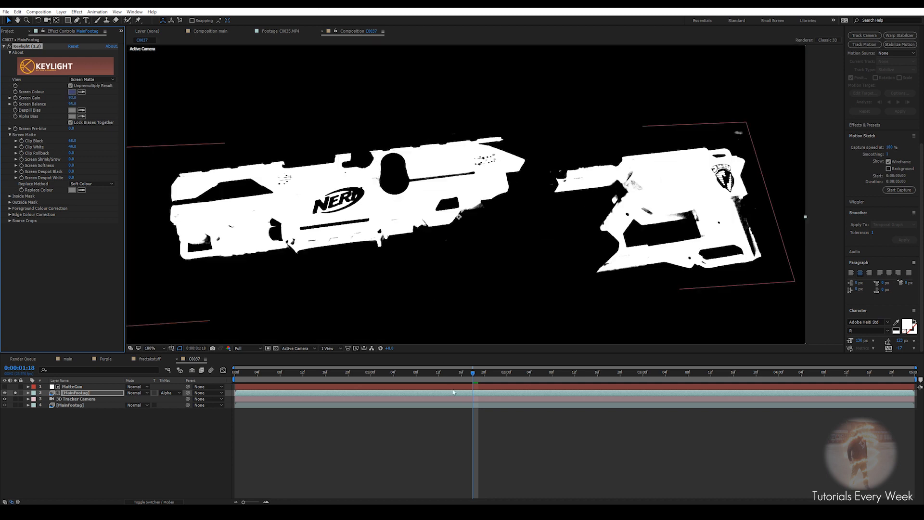
Step: Draw a four-point mask on MatteGun around the stray specks above the gun's stock at 0:00:02:20
{"action": "left_click_drag", "start_coordinate": [473, 372], "coordinate": [632, 395]}
{"action": "key", "text": "g"}
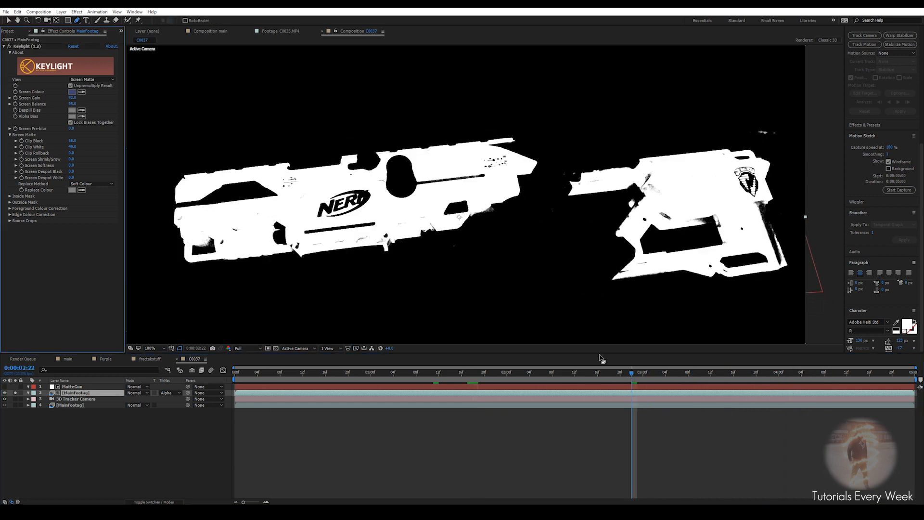
{"action": "left_click", "coordinate": [609, 373]}
{"action": "left_click_drag", "start_coordinate": [609, 373], "coordinate": [620, 373]}
{"action": "left_click", "coordinate": [73, 387]}
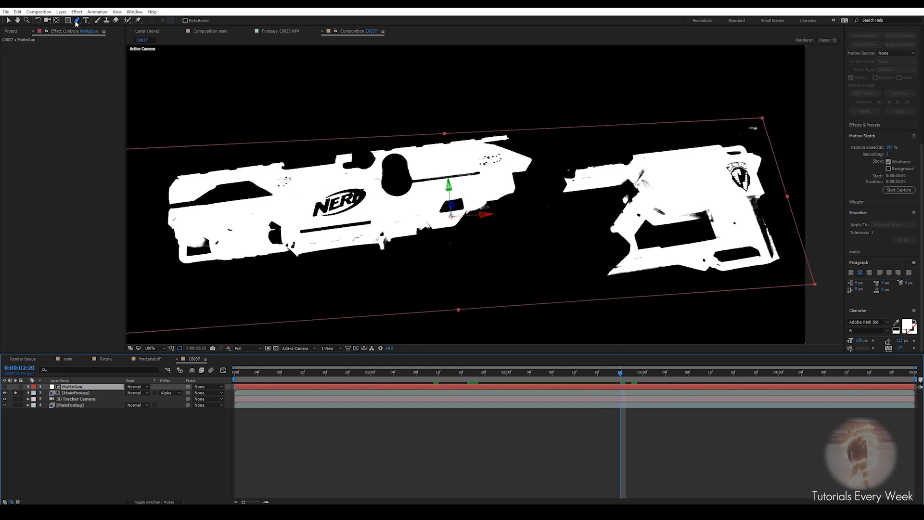
{"action": "left_click", "coordinate": [721, 105]}
{"action": "left_click", "coordinate": [716, 134]}
{"action": "left_click", "coordinate": [781, 148]}
{"action": "left_click", "coordinate": [783, 111]}
{"action": "left_click", "coordinate": [720, 105]}
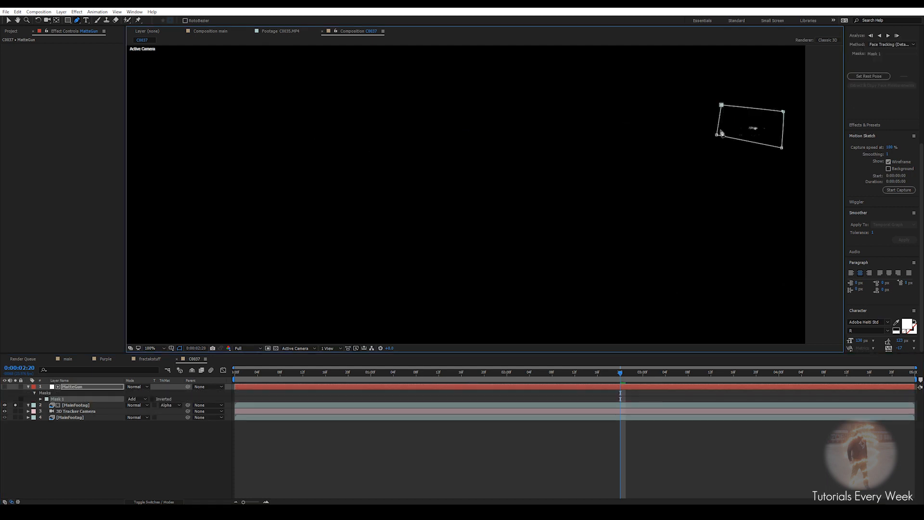
Step: Set MatteGun's Mask 1 to Subtract and check the matte between 0:00:00:21 and 0:00:03:14
{"action": "left_click", "coordinate": [70, 387]}
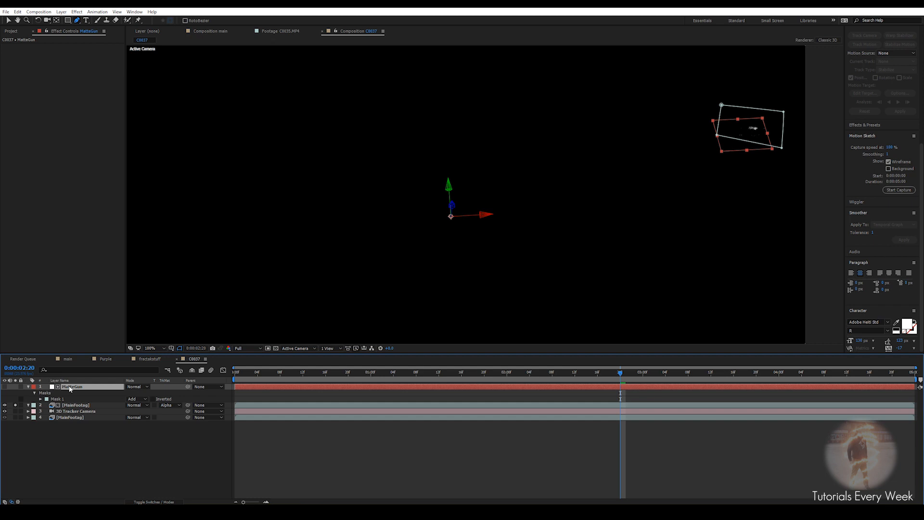
{"action": "key", "text": "m"}
{"action": "left_click", "coordinate": [135, 393]}
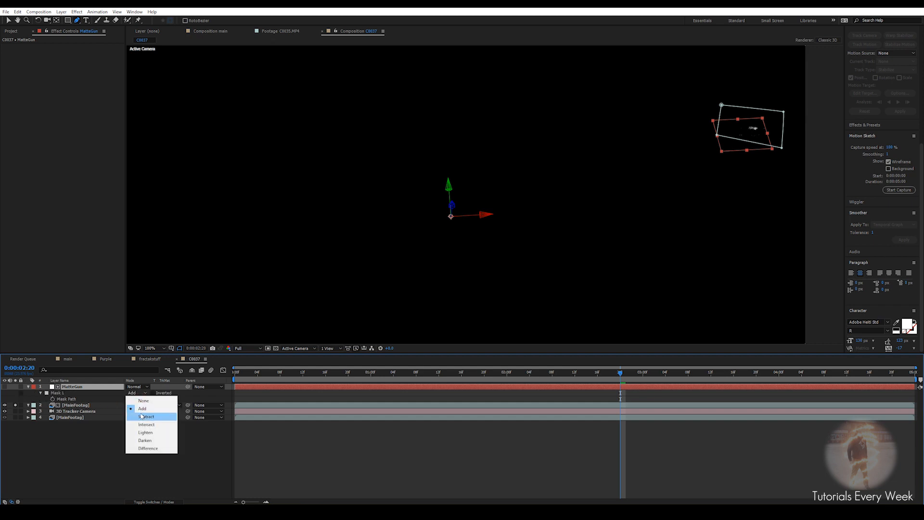
{"action": "left_click", "coordinate": [140, 413]}
{"action": "left_click_drag", "start_coordinate": [620, 377], "coordinate": [356, 418]}
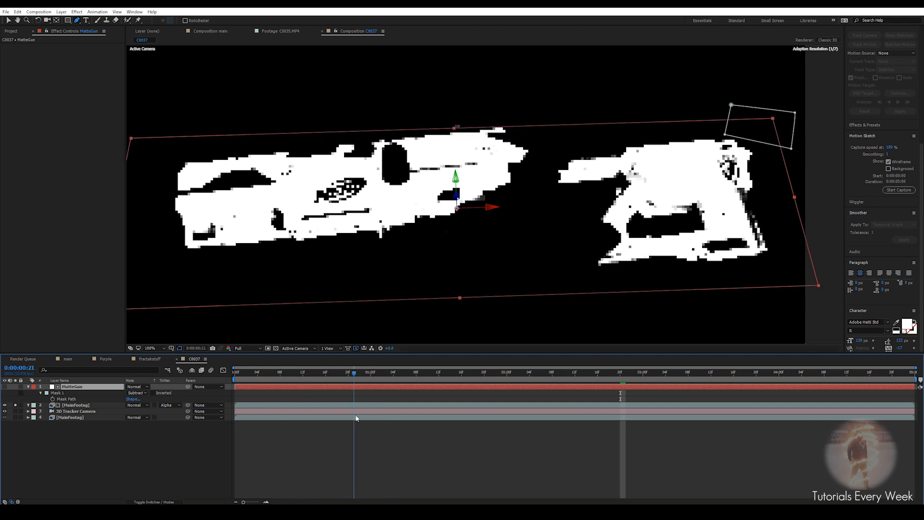
{"action": "left_click_drag", "start_coordinate": [356, 375], "coordinate": [722, 395]}
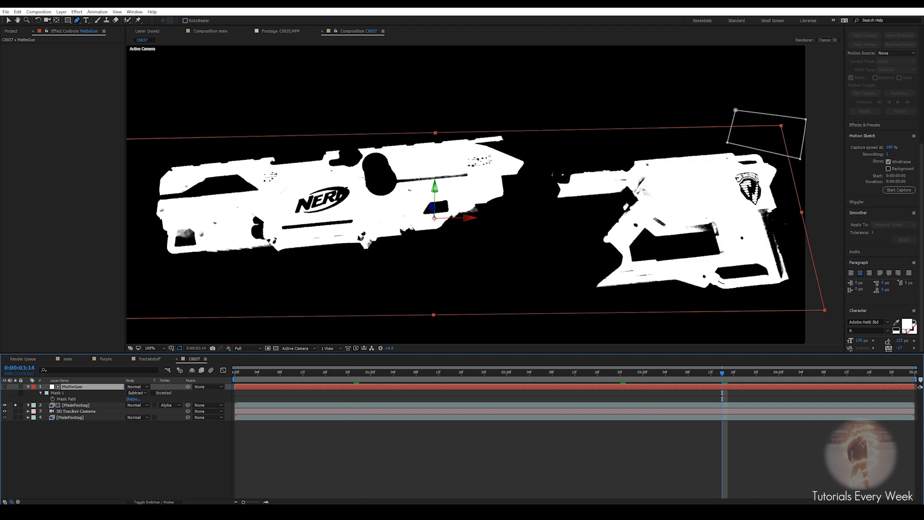
Step: Collapse MatteGun's properties, turn off solo on the upper MainFootag layer, and select that layer to show its Keylight settings
{"action": "left_click", "coordinate": [28, 387]}
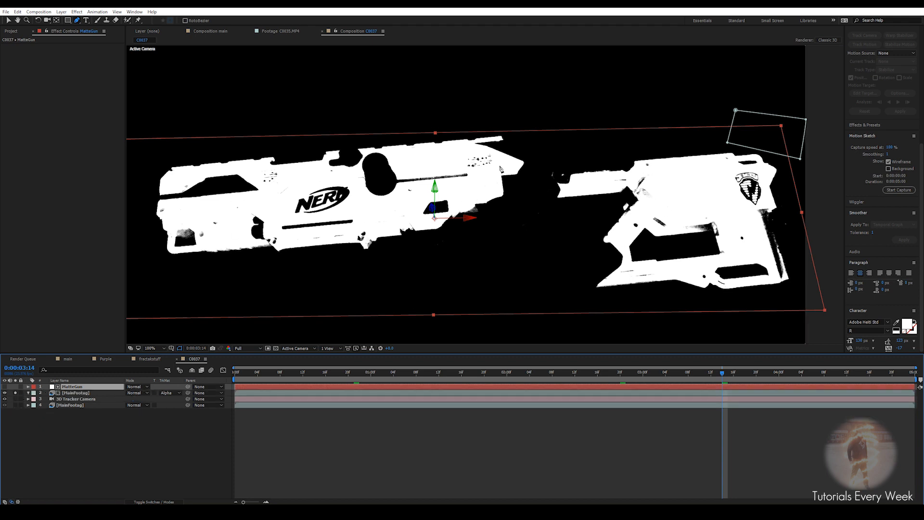
{"action": "left_click", "coordinate": [16, 393]}
{"action": "left_click", "coordinate": [15, 393]}
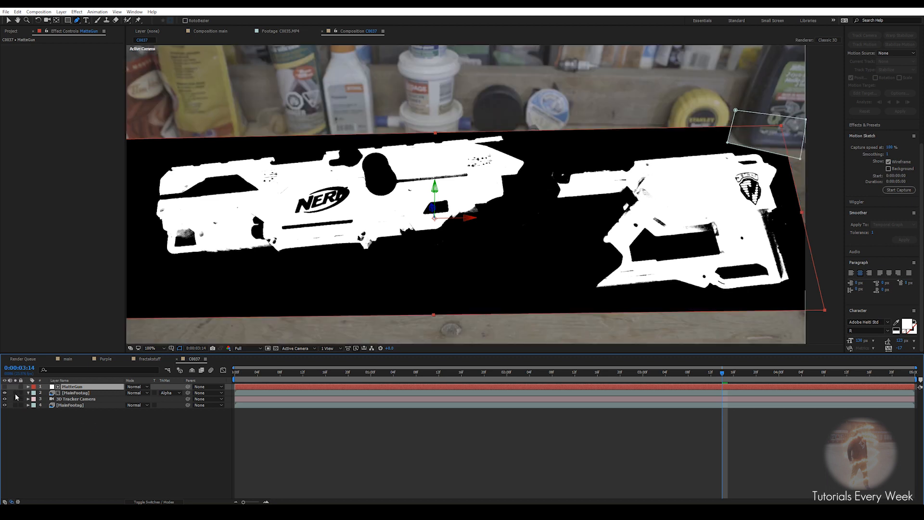
{"action": "left_click", "coordinate": [75, 393]}
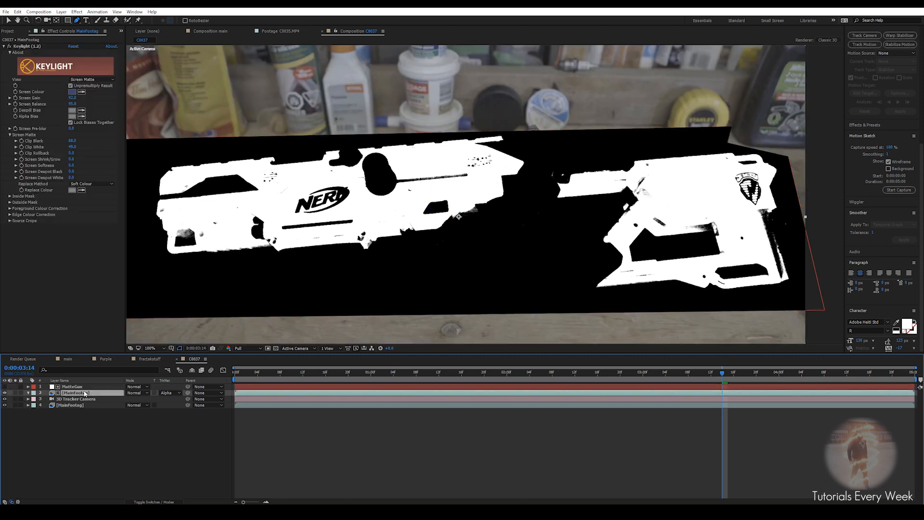
Step: Switch Keylight's view to Final Result and solo the upper MainFootag layer
{"action": "left_click", "coordinate": [85, 81]}
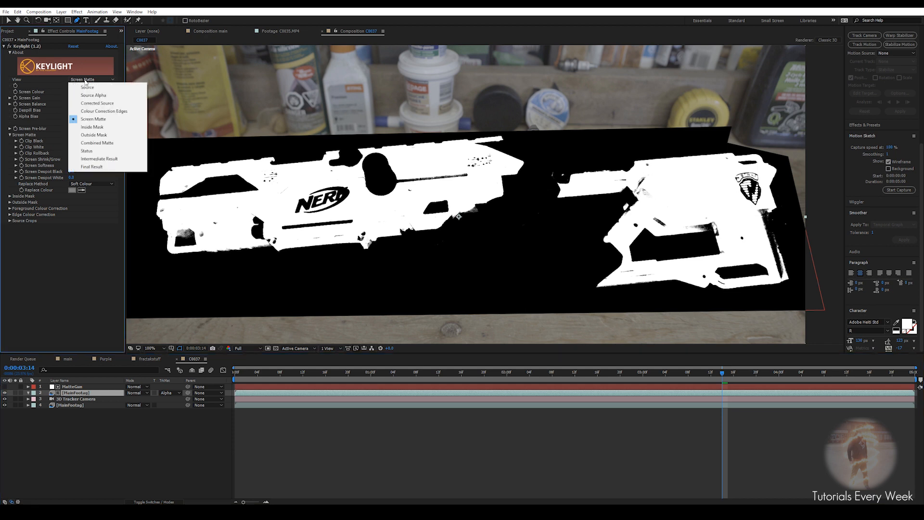
{"action": "left_click", "coordinate": [94, 166]}
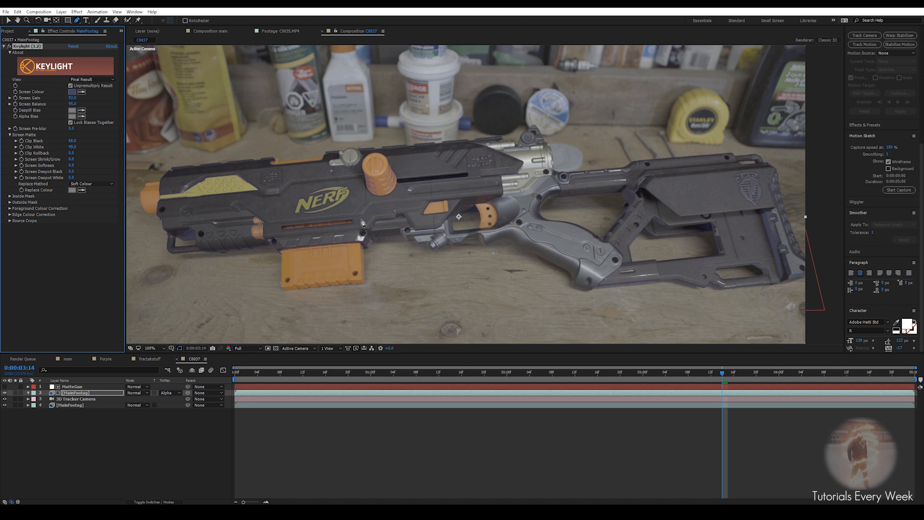
{"action": "left_click", "coordinate": [16, 393]}
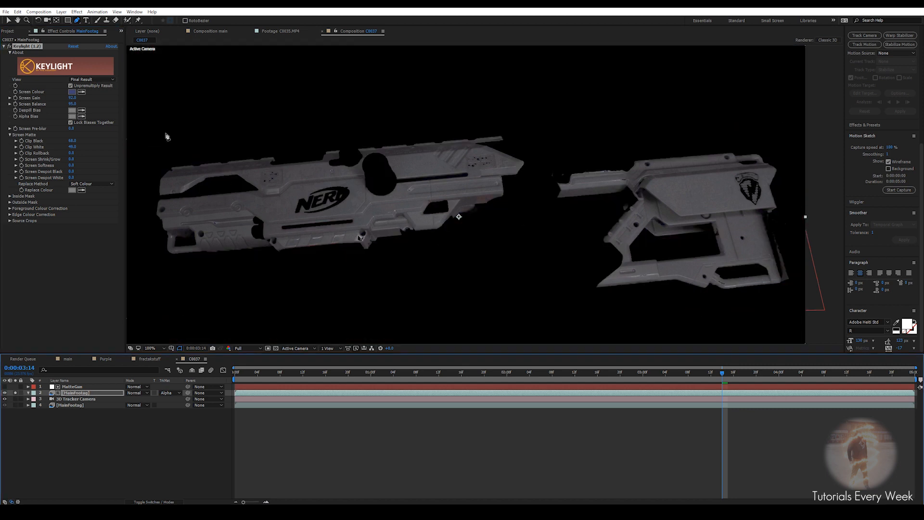
Step: Set Keylight's Screen Matte Replace Method to Source so the keyed gun parts keep their original colour
{"action": "left_click", "coordinate": [93, 183]}
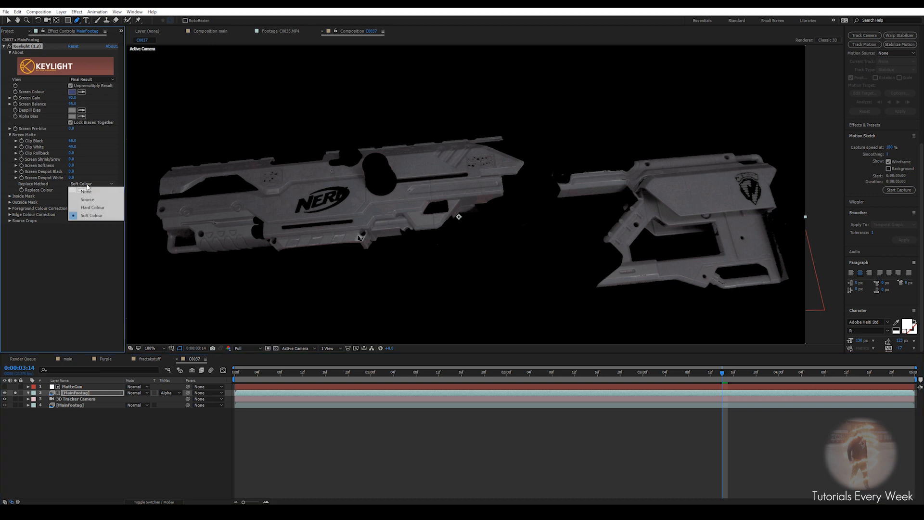
{"action": "left_click", "coordinate": [89, 200]}
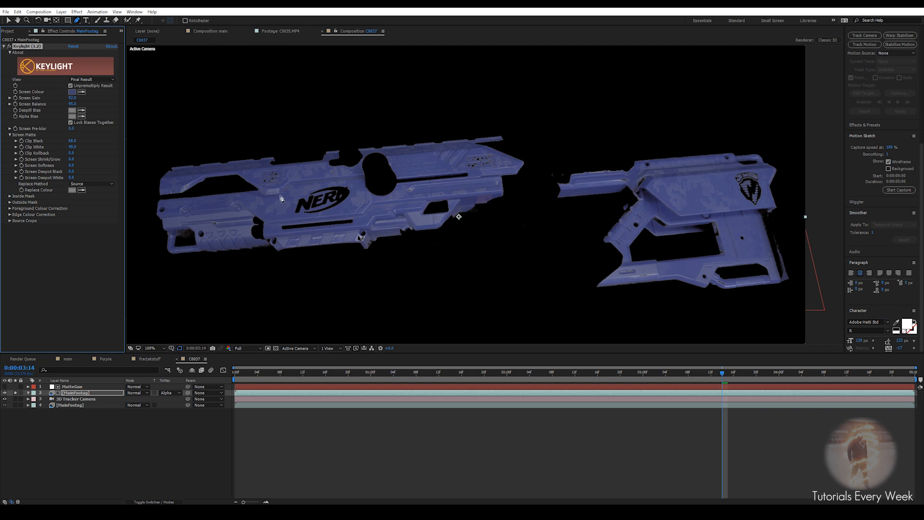
{"action": "left_click", "coordinate": [84, 184]}
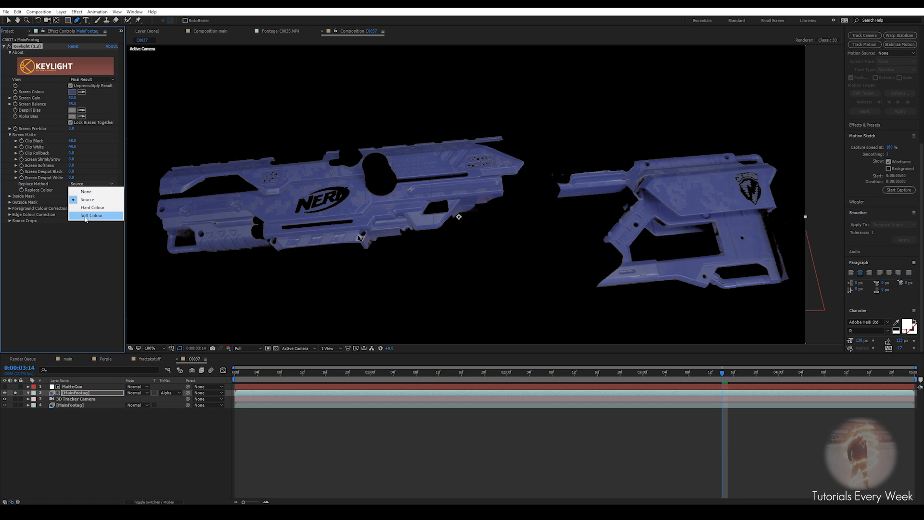
{"action": "left_click", "coordinate": [88, 204]}
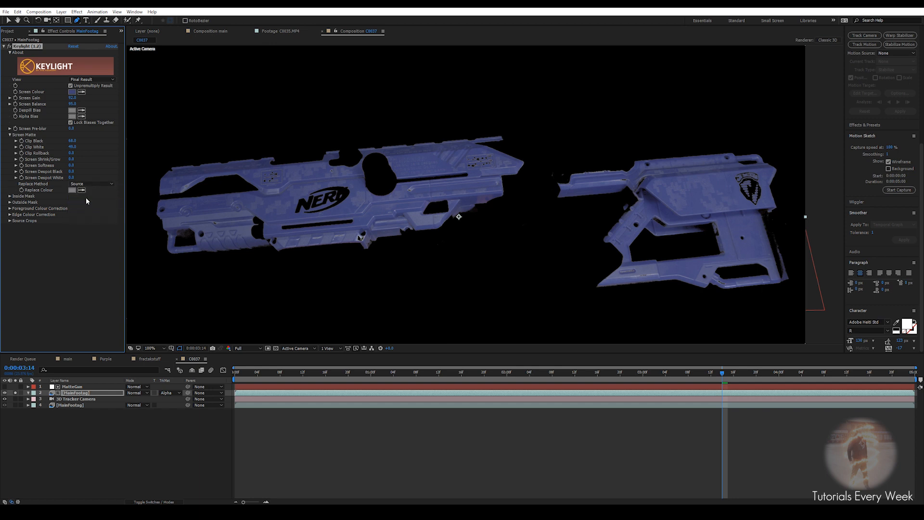
Step: Duplicate the 3D Tracker Camera, unsolo the upper MainFootag layer, and pre-compose the camera copy, MainFootag and MatteGun as GunMatte
{"action": "left_click", "coordinate": [72, 399]}
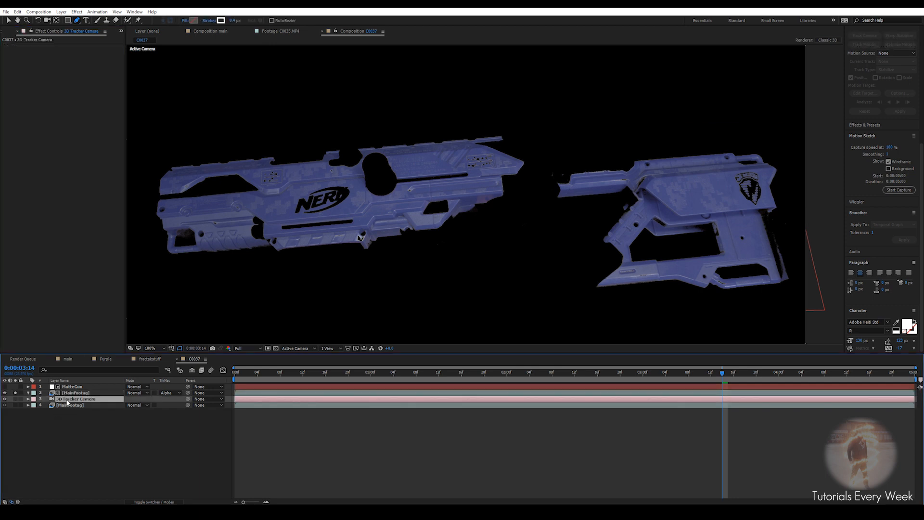
{"action": "key", "text": "ctrl+d"}
{"action": "left_click", "coordinate": [75, 393], "text": "shift"}
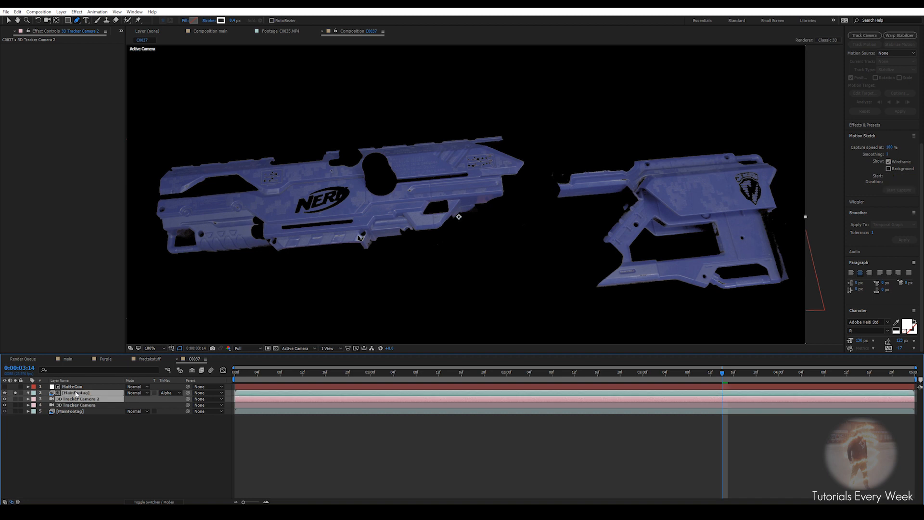
{"action": "left_click", "coordinate": [75, 387], "text": "shift"}
{"action": "left_click", "coordinate": [16, 393]}
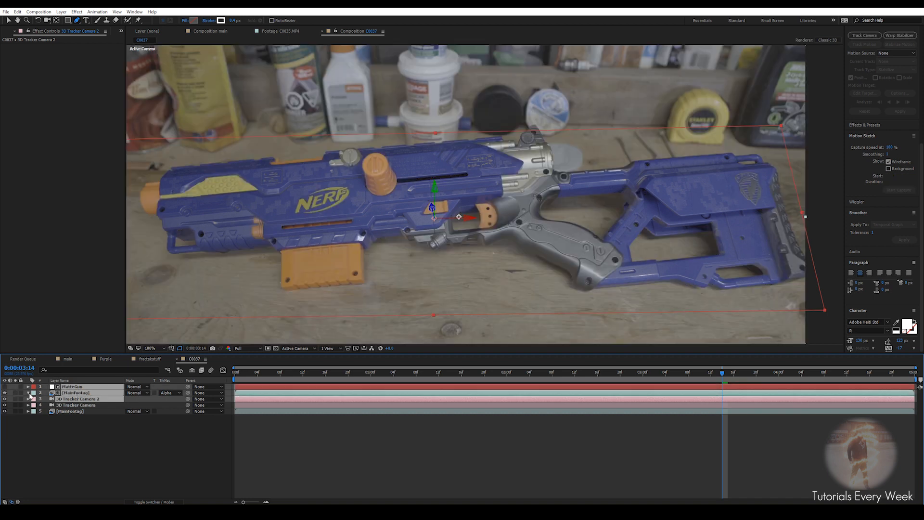
{"action": "right_click", "coordinate": [75, 393]}
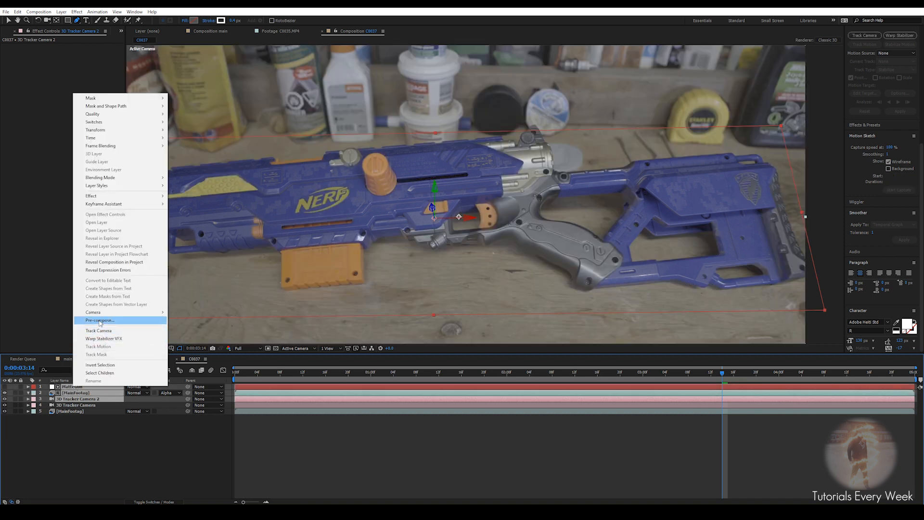
{"action": "left_click", "coordinate": [96, 320]}
{"action": "type", "text": "GunMatte"}
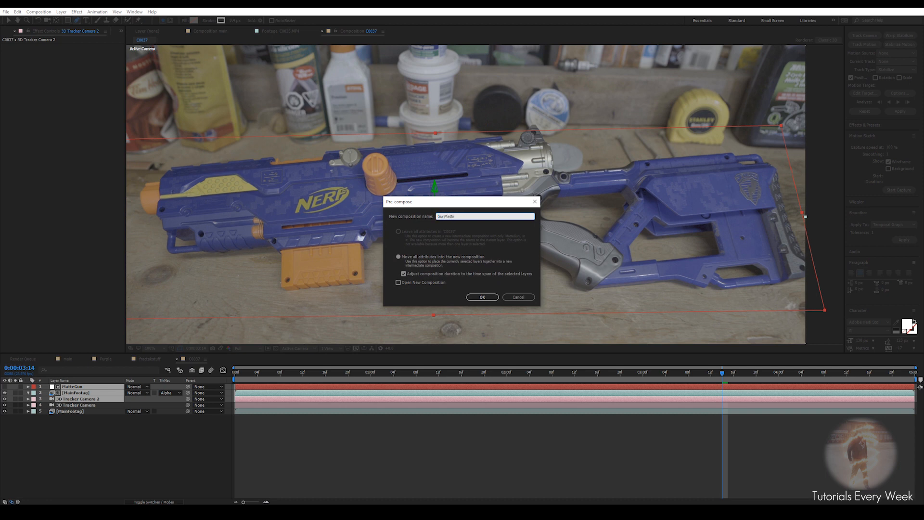
{"action": "key", "text": "Return"}
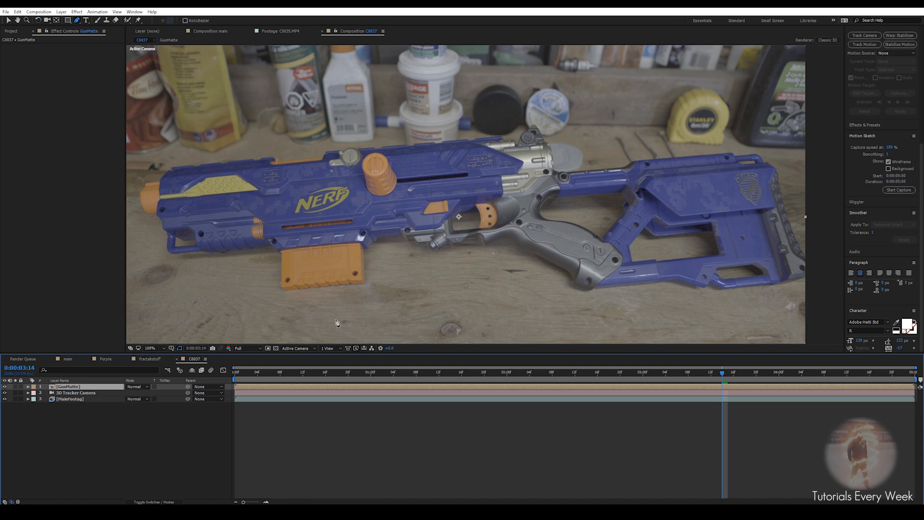
Step: Check the GunMatte layer on its own with the whole frame in view, and restore the other layers
{"action": "left_click", "coordinate": [15, 387]}
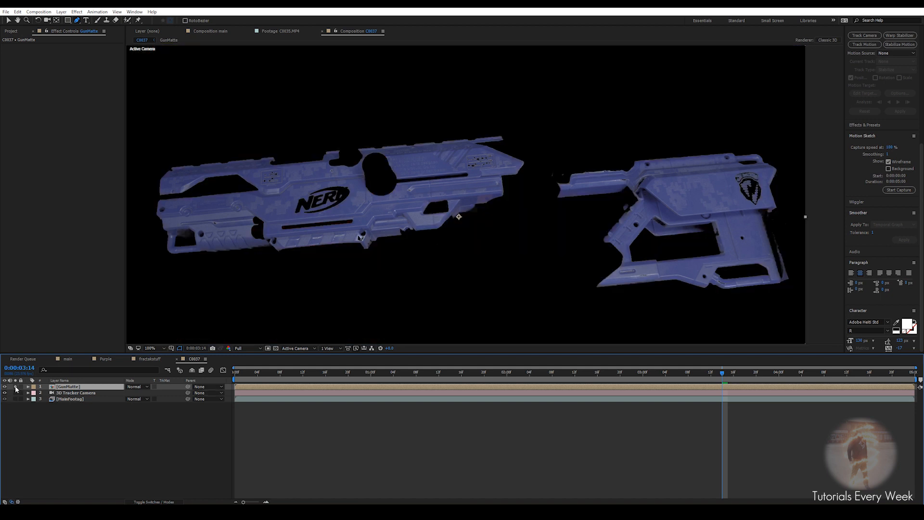
{"action": "key", "text": "comma"}
{"action": "key", "text": "comma"}
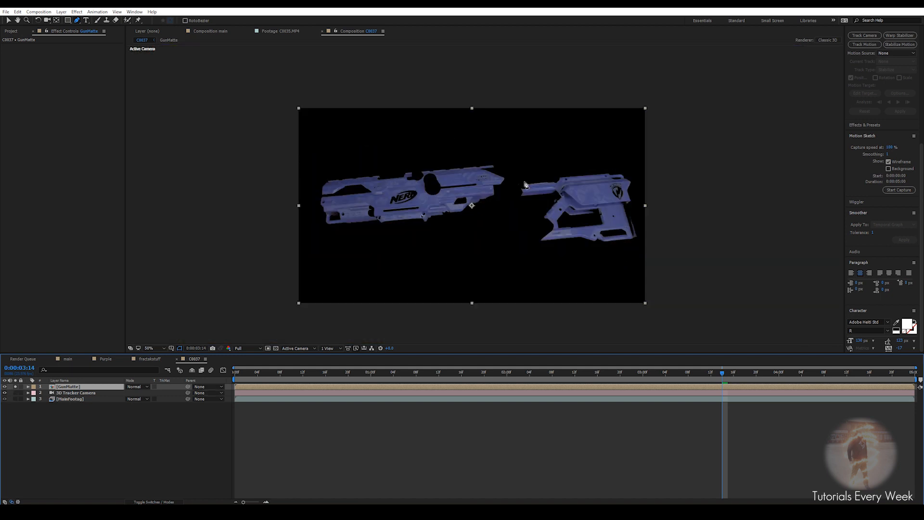
{"action": "left_click", "coordinate": [15, 386]}
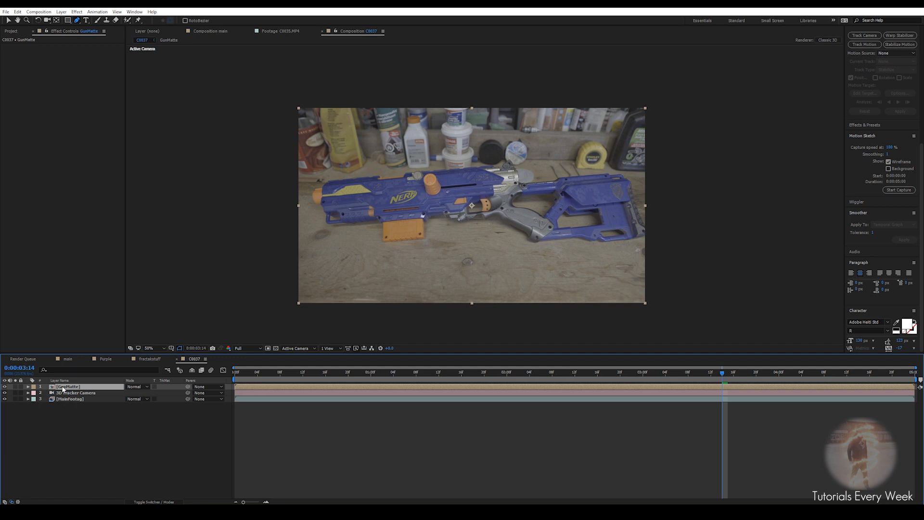
Step: Duplicate the GunMatte layer and rename the upper copy GunBumpMap
{"action": "key", "text": "ctrl+d"}
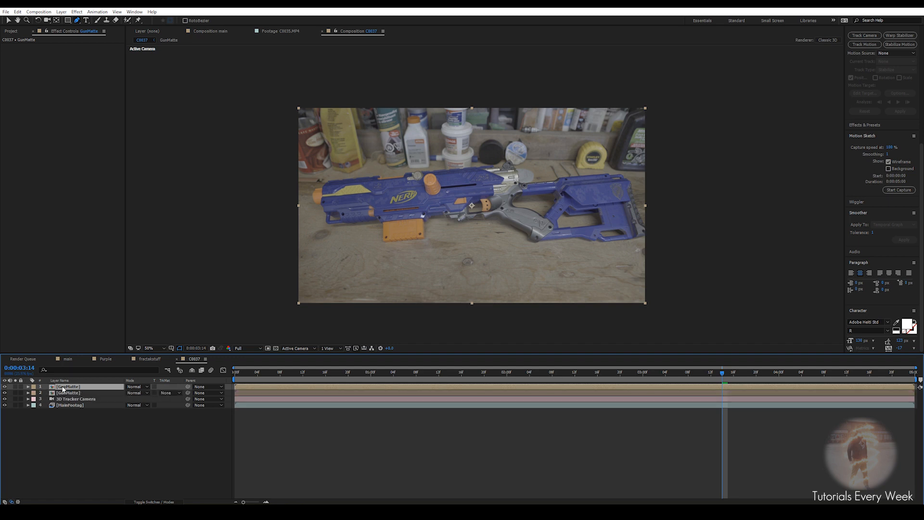
{"action": "key", "text": "Return"}
{"action": "type", "text": "GunBum"}
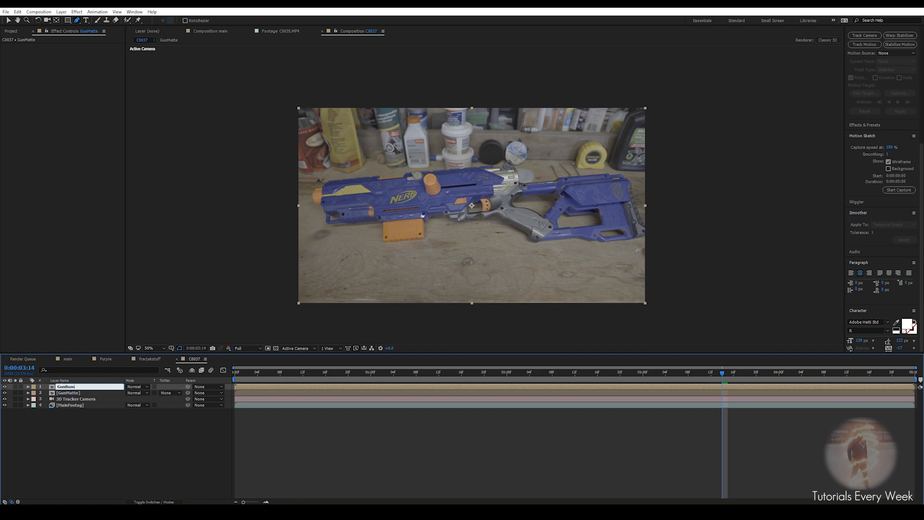
{"action": "key", "text": "Return"}
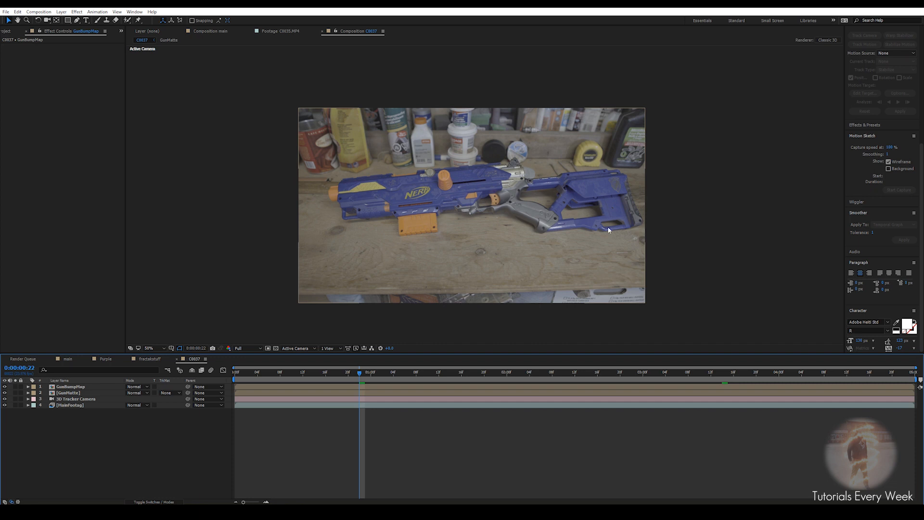
Step: Create a white 1920 × 1080 px solid named DarkMatter above the other layers
{"action": "right_click", "coordinate": [380, 425]}
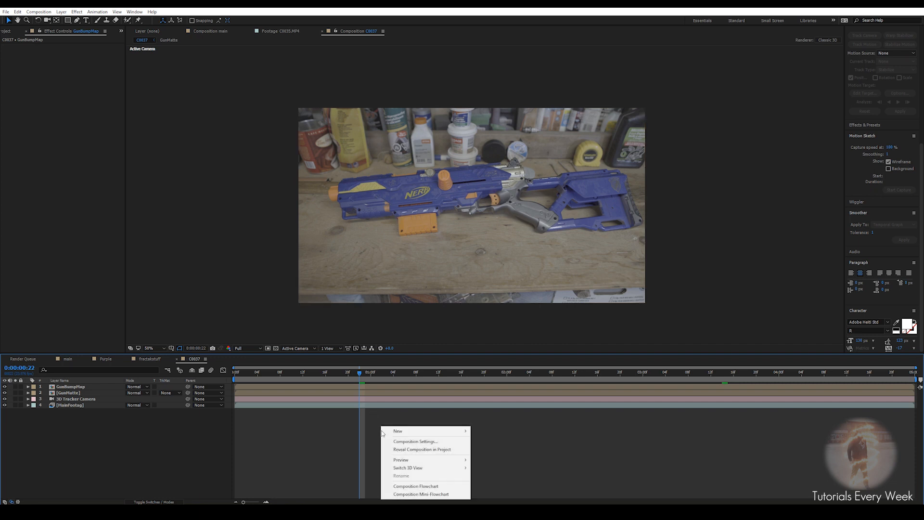
{"action": "mouse_move", "coordinate": [395, 432]}
{"action": "left_click", "coordinate": [487, 449]}
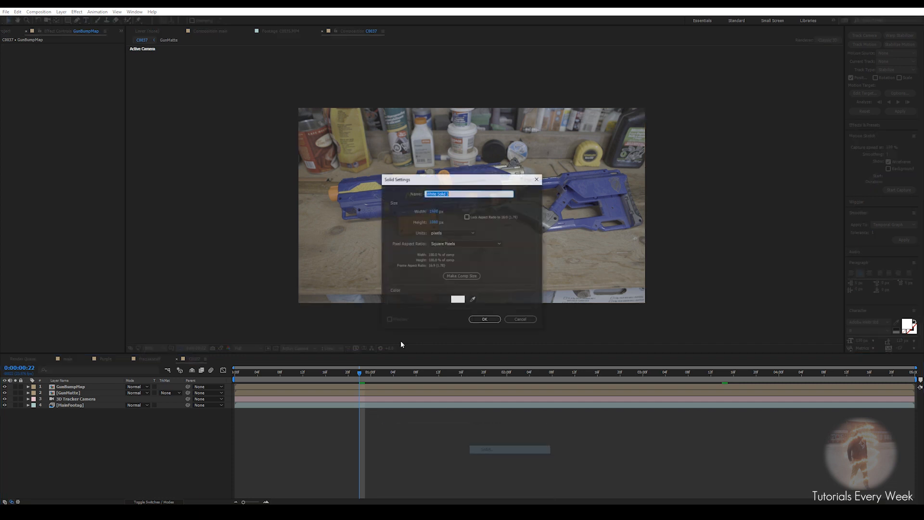
{"action": "type", "text": "DarkMatter"}
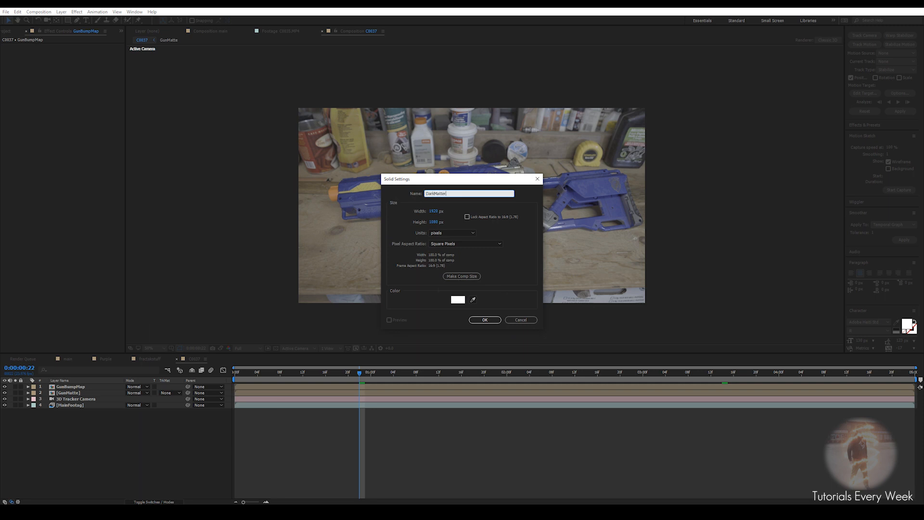
{"action": "key", "text": "Return"}
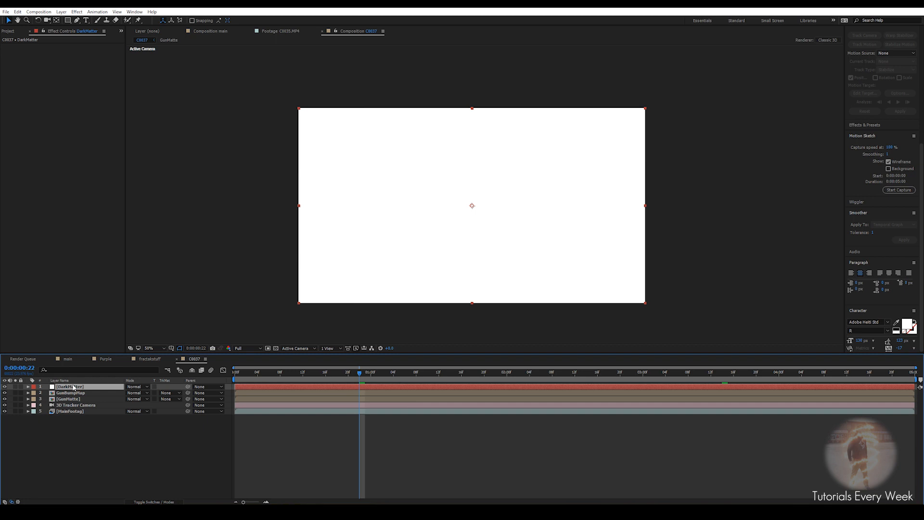
Step: Apply Fractal Noise to DarkMatter and set its Fractal Type to Dynamic Twist
{"action": "key", "text": "ctrl+space"}
{"action": "type", "text": "frac"}
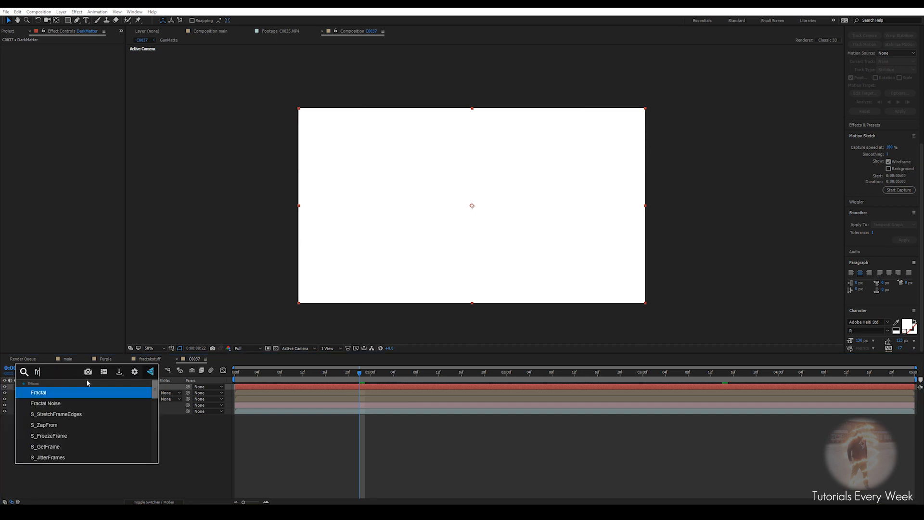
{"action": "key", "text": "Down"}
{"action": "key", "text": "Return"}
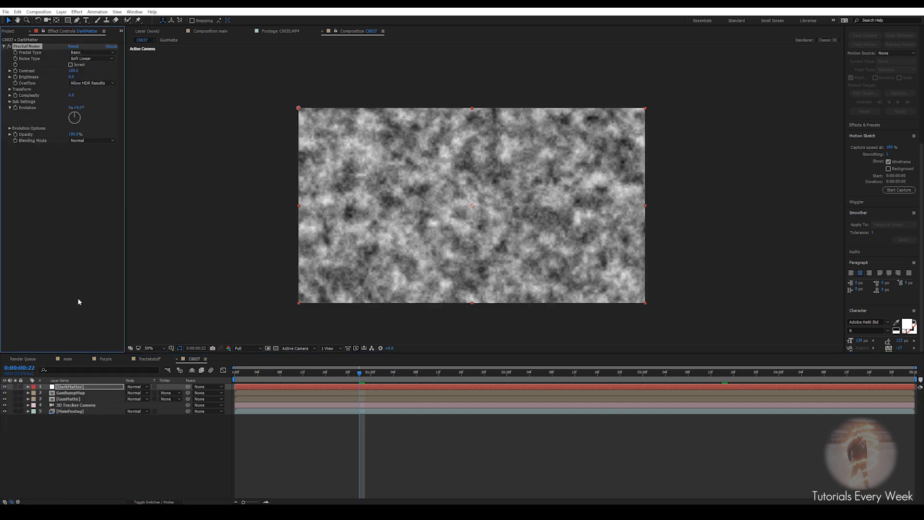
{"action": "left_click", "coordinate": [87, 54]}
{"action": "left_click", "coordinate": [100, 113]}
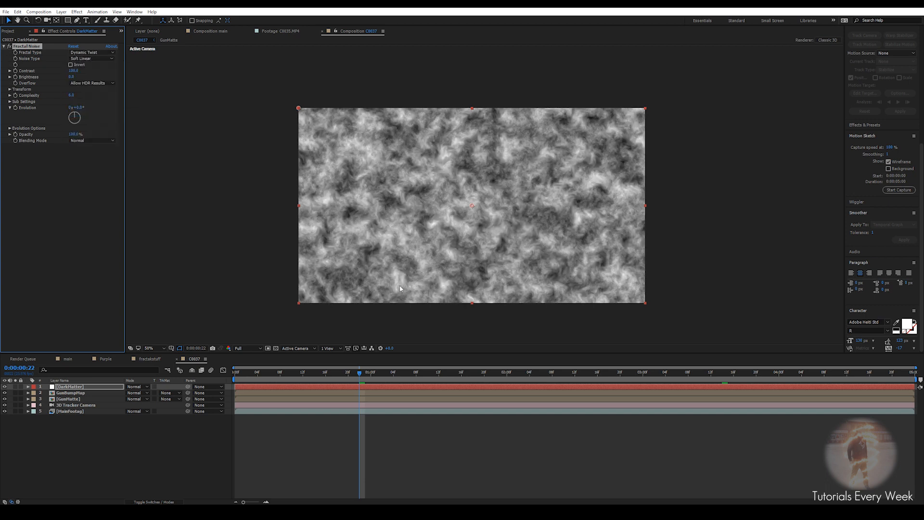
Step: Try the Terrain fractal type on DarkMatter and return to Dynamic Twist
{"action": "left_click", "coordinate": [94, 52]}
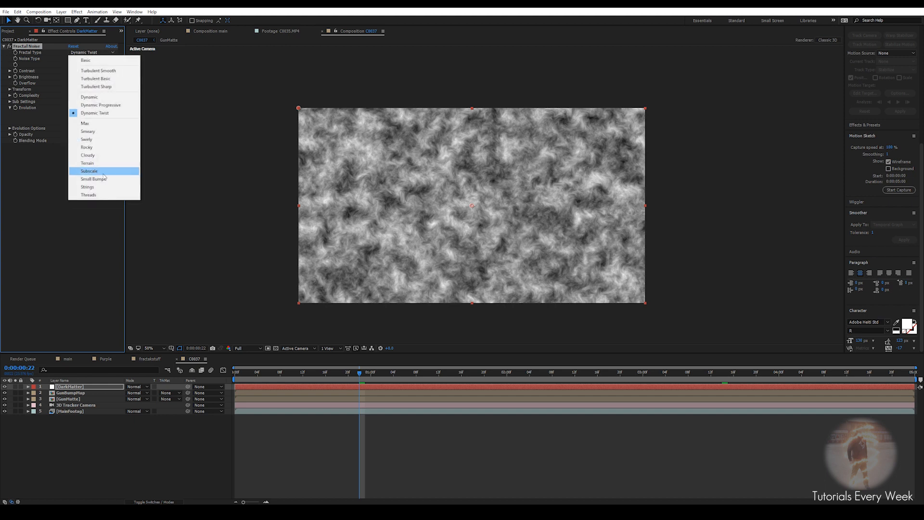
{"action": "left_click", "coordinate": [96, 163]}
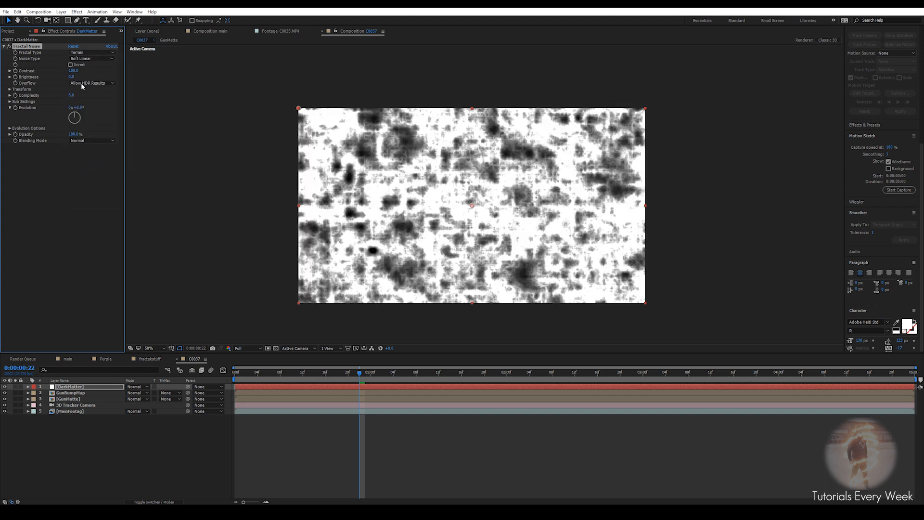
{"action": "left_click", "coordinate": [80, 53]}
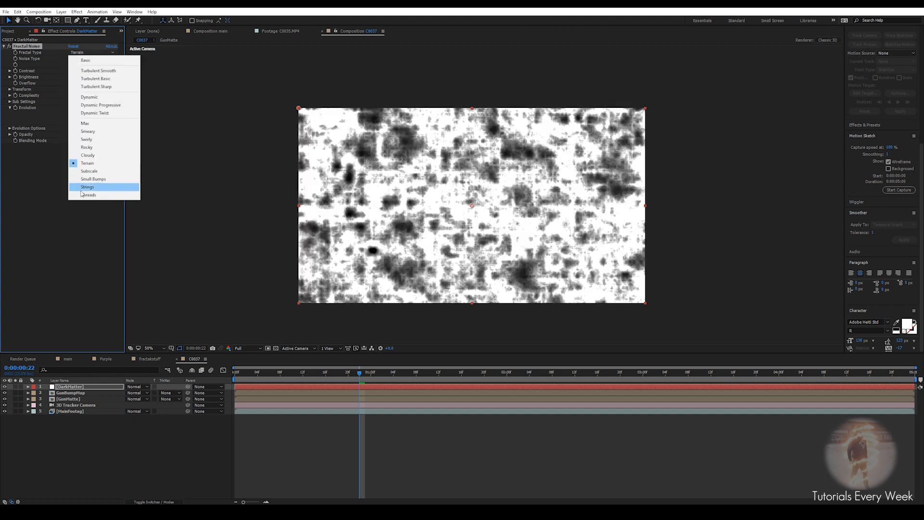
{"action": "left_click", "coordinate": [100, 113]}
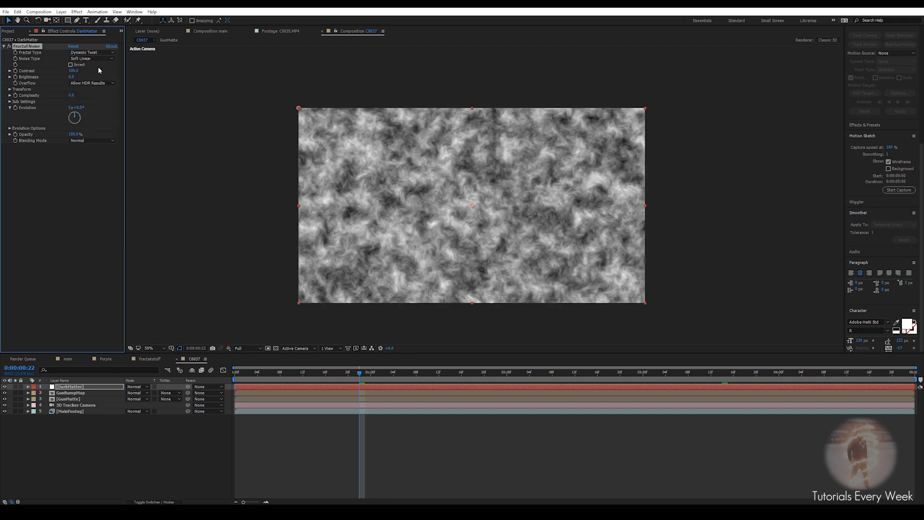
Step: Enlarge the Fractal Noise Scale, raise its Contrast to 151 and lower its Brightness to -27
{"action": "left_click", "coordinate": [10, 90]}
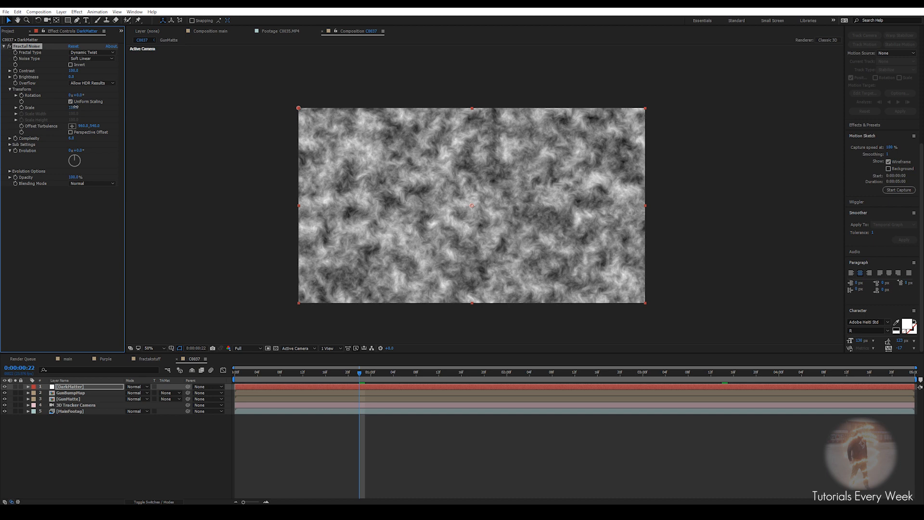
{"action": "left_click_drag", "start_coordinate": [75, 106], "coordinate": [99, 107]}
{"action": "left_click_drag", "start_coordinate": [73, 71], "coordinate": [97, 72]}
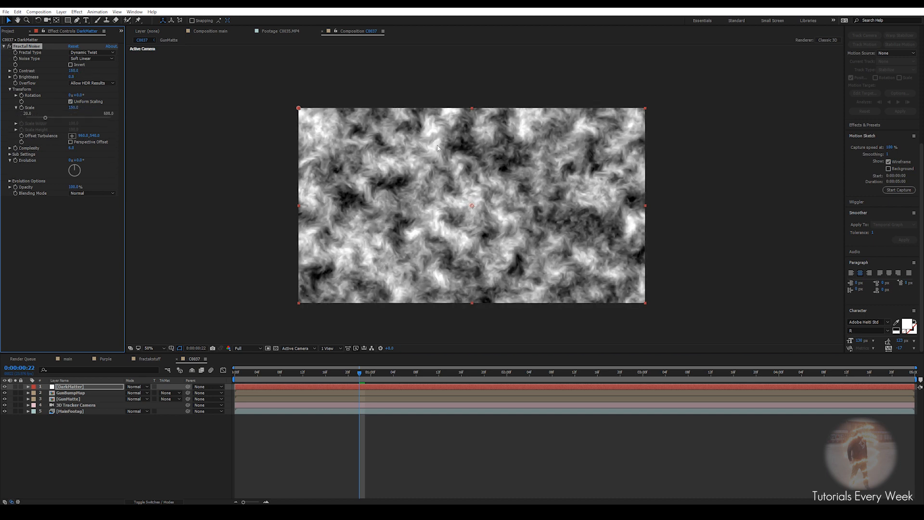
{"action": "left_click_drag", "start_coordinate": [73, 71], "coordinate": [59, 79]}
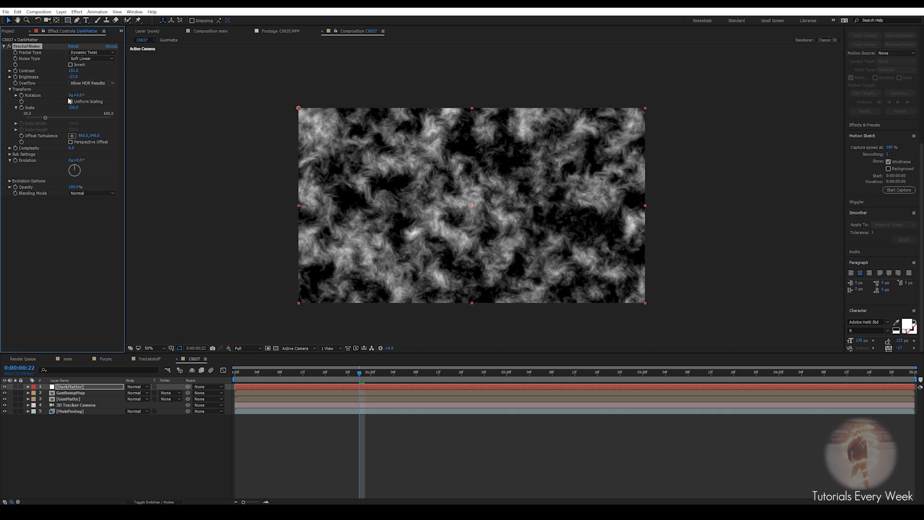
Step: Animate the Fractal Noise Evolution on DarkMatter with the expression time*250
{"action": "left_click", "coordinate": [15, 161], "text": "alt"}
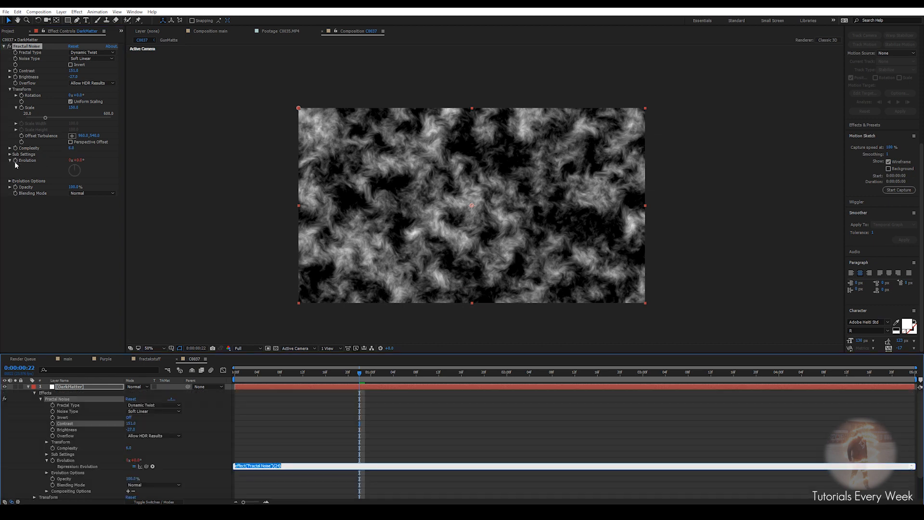
{"action": "type", "text": "time"}
{"action": "left_click", "coordinate": [350, 424]}
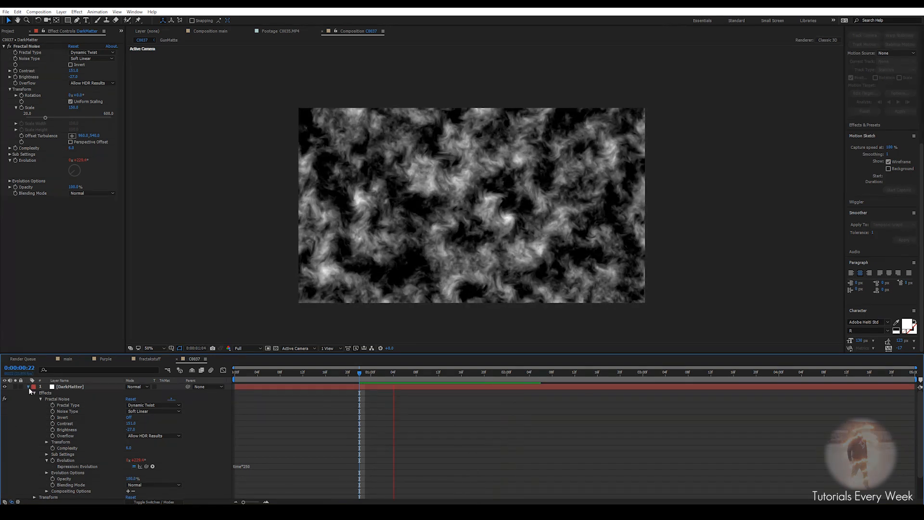
Step: Stop the preview, show the layer switches with DarkMatter's properties collapsed, and hide the DarkMatter layer
{"action": "left_click", "coordinate": [28, 387]}
{"action": "key", "text": "space"}
{"action": "left_click", "coordinate": [75, 387]}
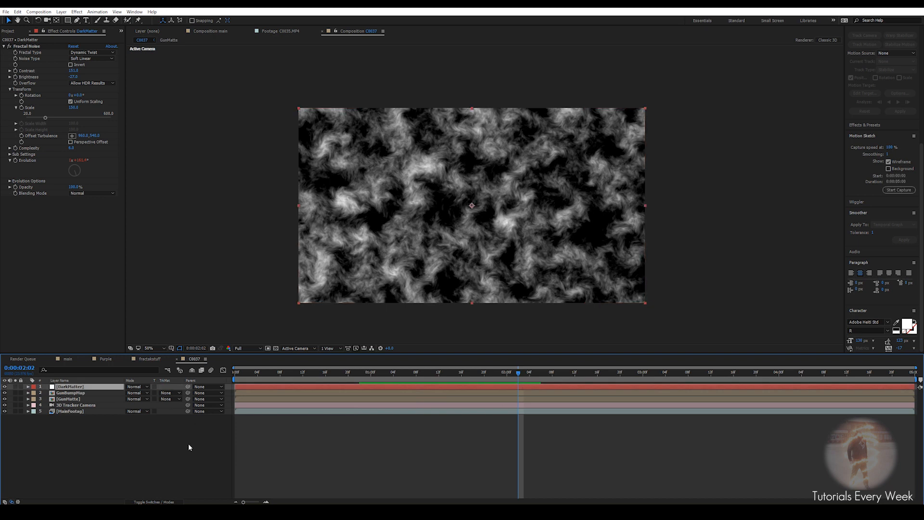
{"action": "left_click", "coordinate": [166, 502]}
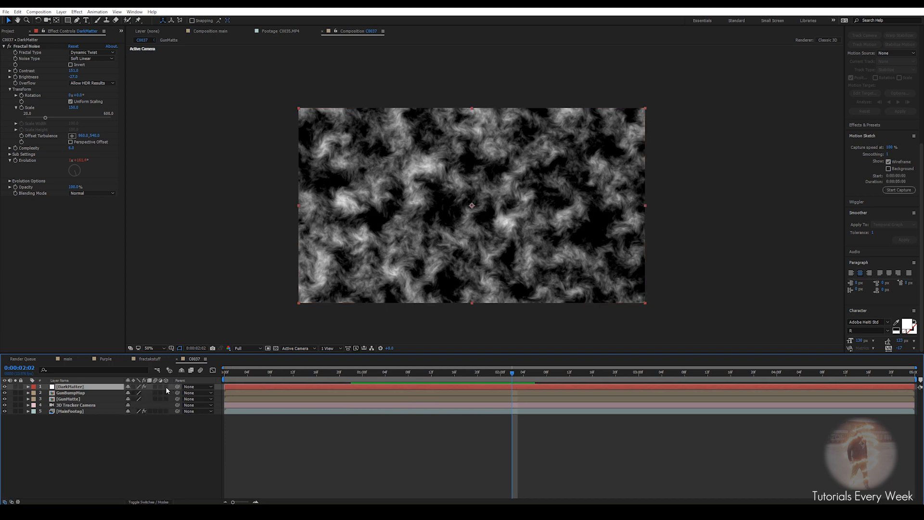
{"action": "left_click", "coordinate": [4, 386]}
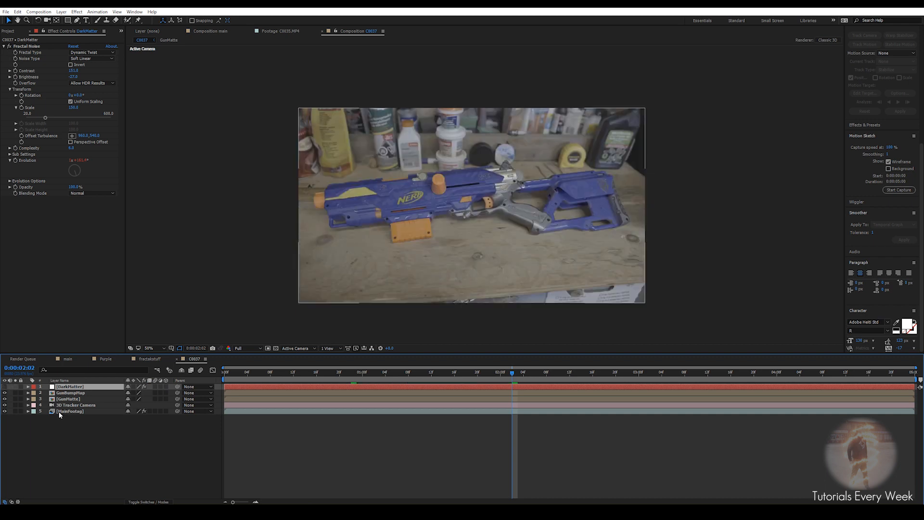
Step: Create a null from the 3D Camera Tracker points around the NERF logo in the main footage
{"action": "left_click", "coordinate": [61, 411]}
{"action": "left_click", "coordinate": [29, 48]}
{"action": "scroll", "coordinate": [396, 196], "scroll_direction": "up", "scroll_amount": 1}
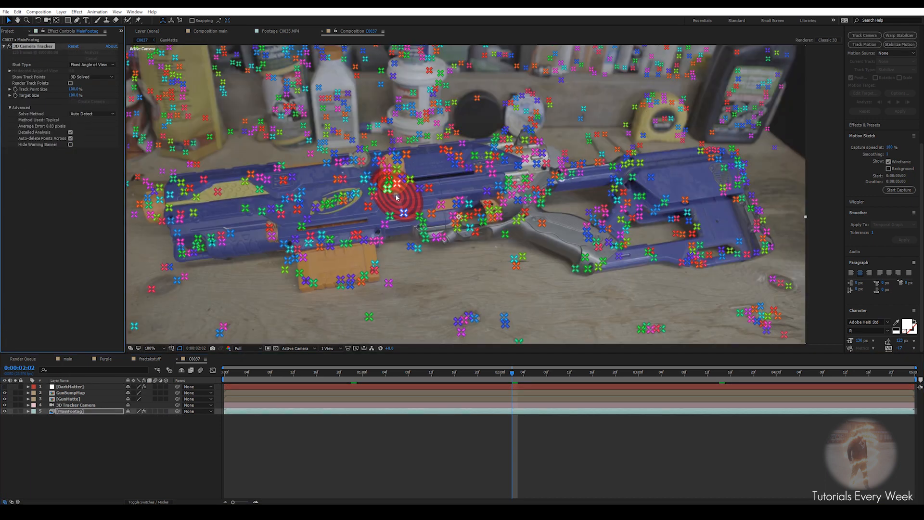
{"action": "left_click", "coordinate": [342, 206]}
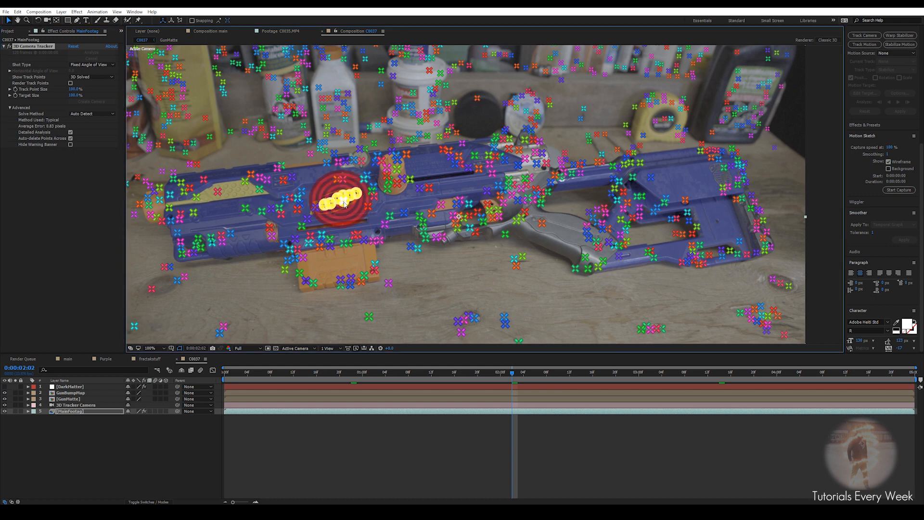
{"action": "right_click", "coordinate": [341, 190]}
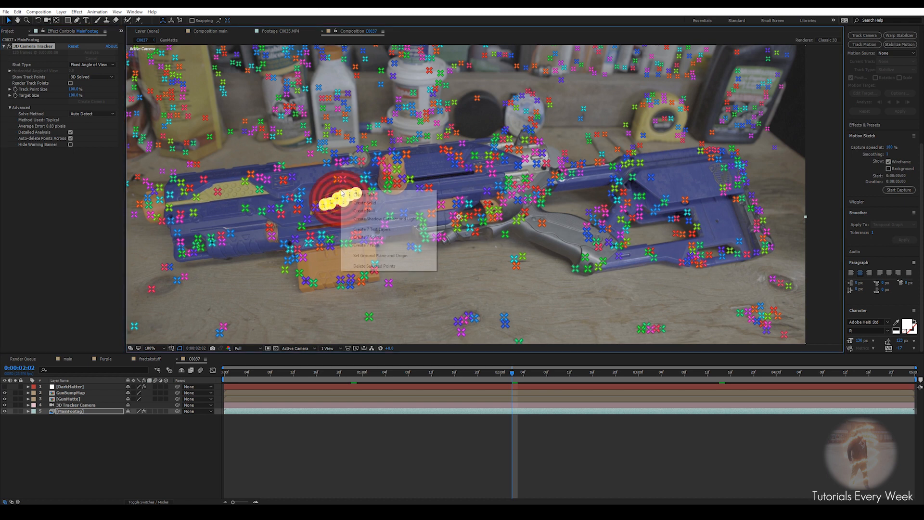
{"action": "left_click", "coordinate": [369, 212]}
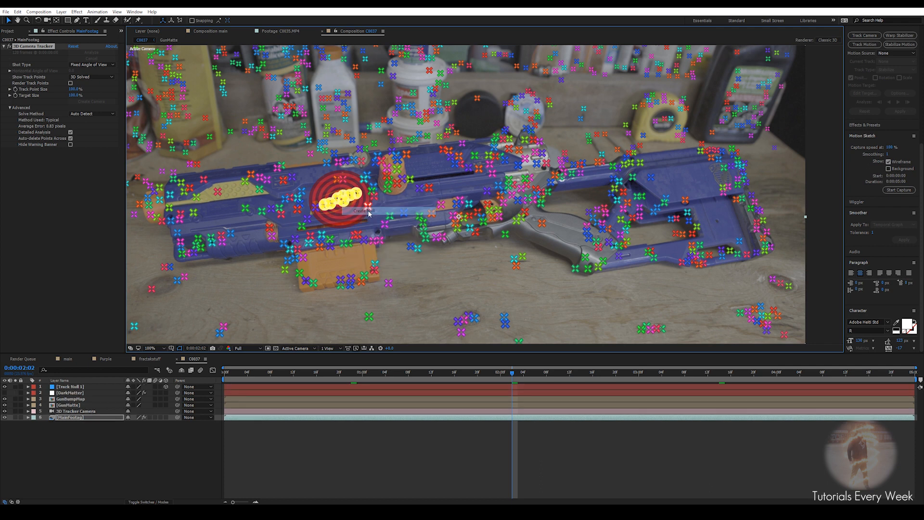
Step: Show DarkMatter again, make it a 3D layer and snap-parent it to Track Null 1 so it sits on the gun
{"action": "left_click", "coordinate": [81, 394]}
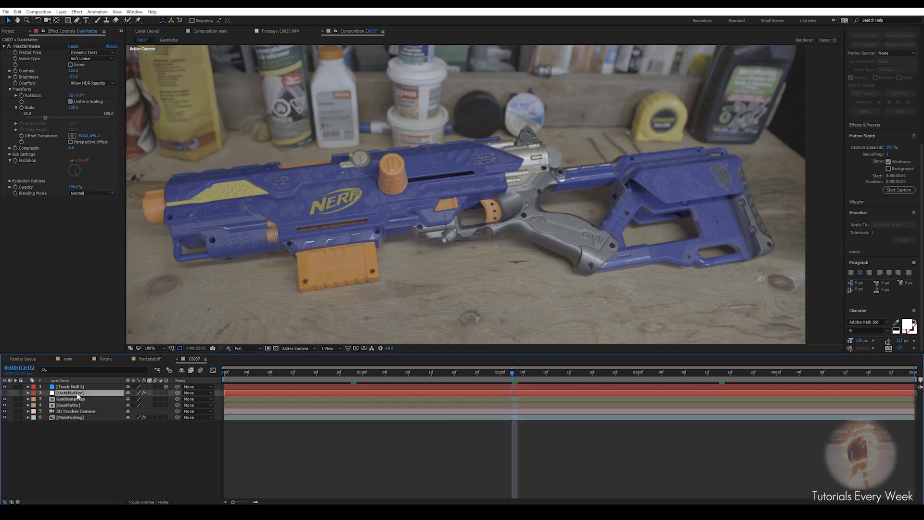
{"action": "left_click", "coordinate": [11, 395]}
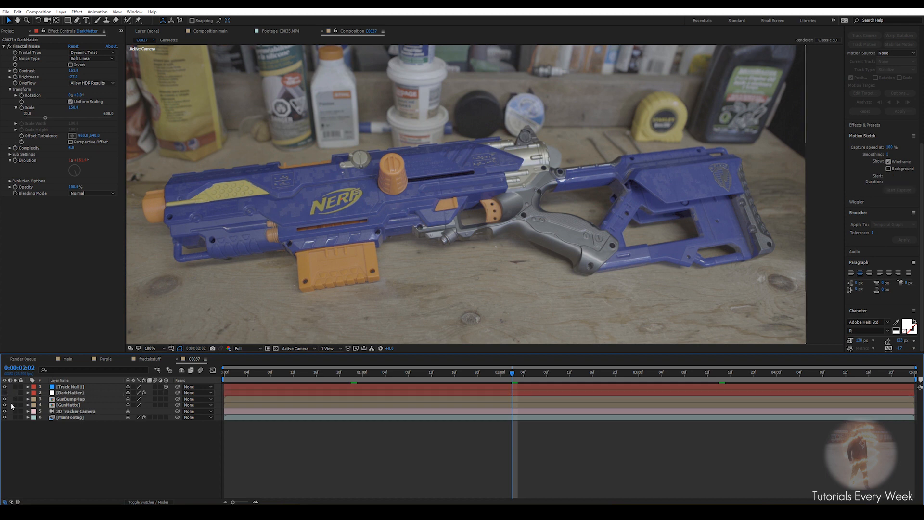
{"action": "left_click", "coordinate": [4, 399]}
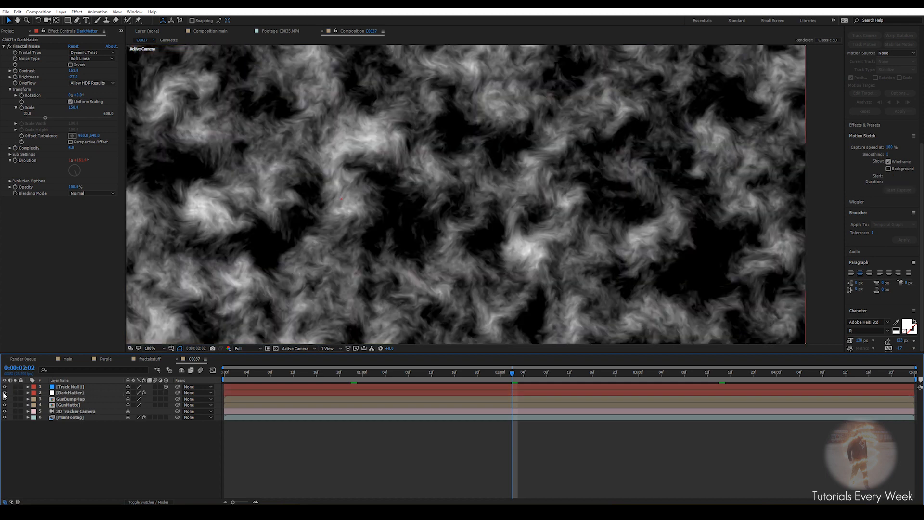
{"action": "left_click", "coordinate": [166, 392]}
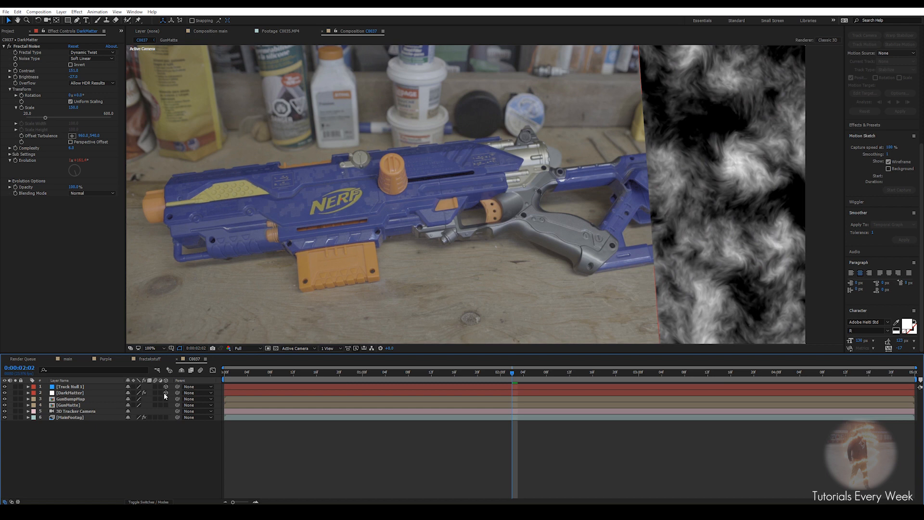
{"action": "left_click_drag", "start_coordinate": [177, 392], "coordinate": [77, 389]}
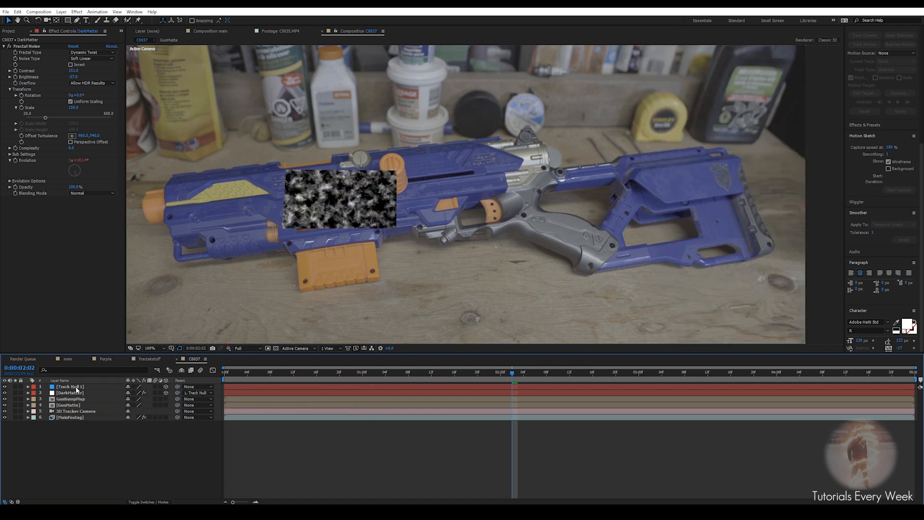
Step: Scale DarkMatter up to about 682% and shift it along its X axis so it covers the whole gun
{"action": "left_click_drag", "start_coordinate": [413, 372], "coordinate": [500, 385]}
{"action": "left_click", "coordinate": [67, 393]}
{"action": "key", "text": "s"}
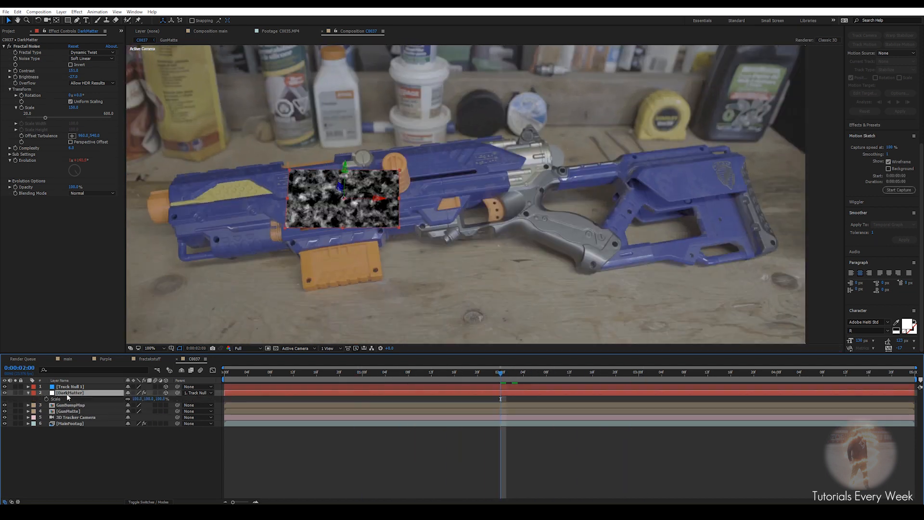
{"action": "left_click_drag", "start_coordinate": [137, 399], "coordinate": [288, 399]}
{"action": "scroll", "coordinate": [325, 259], "scroll_direction": "down", "scroll_amount": 2}
{"action": "left_click_drag", "start_coordinate": [531, 197], "coordinate": [533, 198]}
{"action": "key", "text": "ctrl+z"}
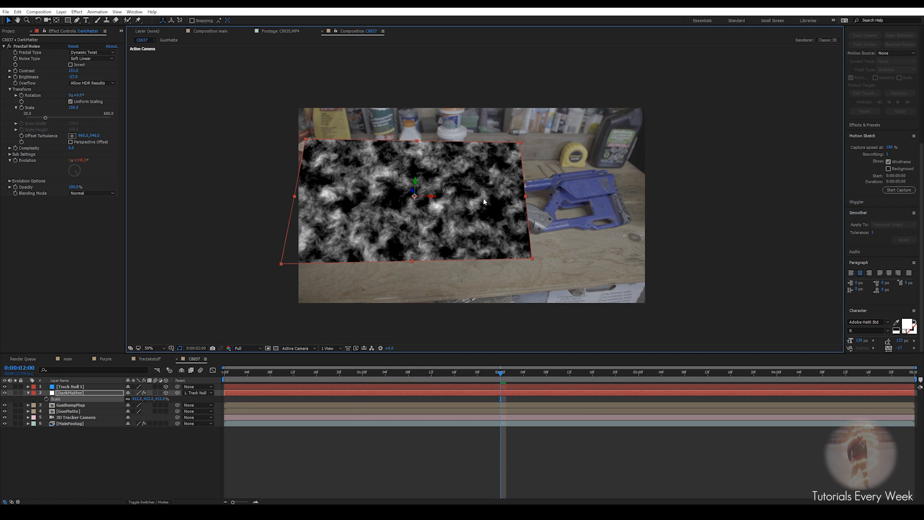
{"action": "left_click_drag", "start_coordinate": [137, 399], "coordinate": [366, 244]}
{"action": "left_click_drag", "start_coordinate": [595, 196], "coordinate": [768, 193]}
{"action": "left_click_drag", "start_coordinate": [498, 378], "coordinate": [339, 398]}
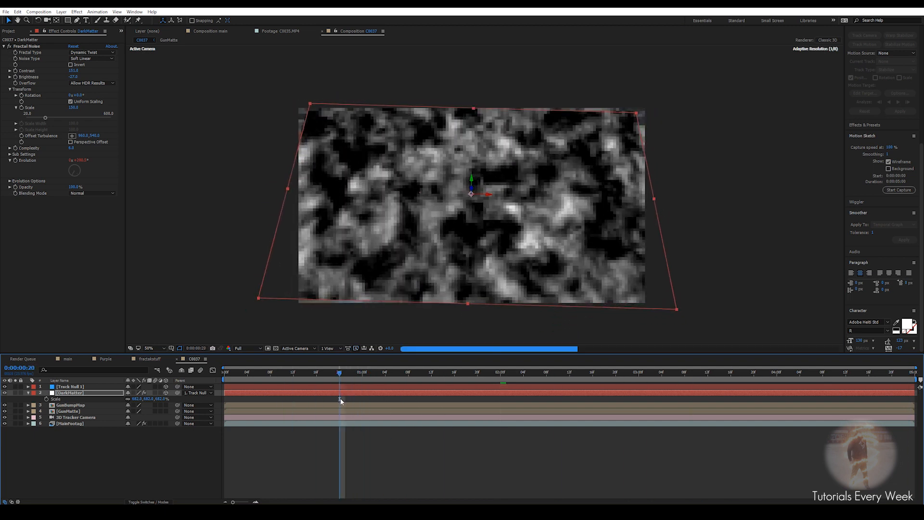
{"action": "left_click", "coordinate": [28, 393]}
Step: Duplicate the 3D Tracker Camera and pre-compose the copy with DarkMatter and Track Null 1 as "Fractal"
{"action": "left_click", "coordinate": [68, 412]}
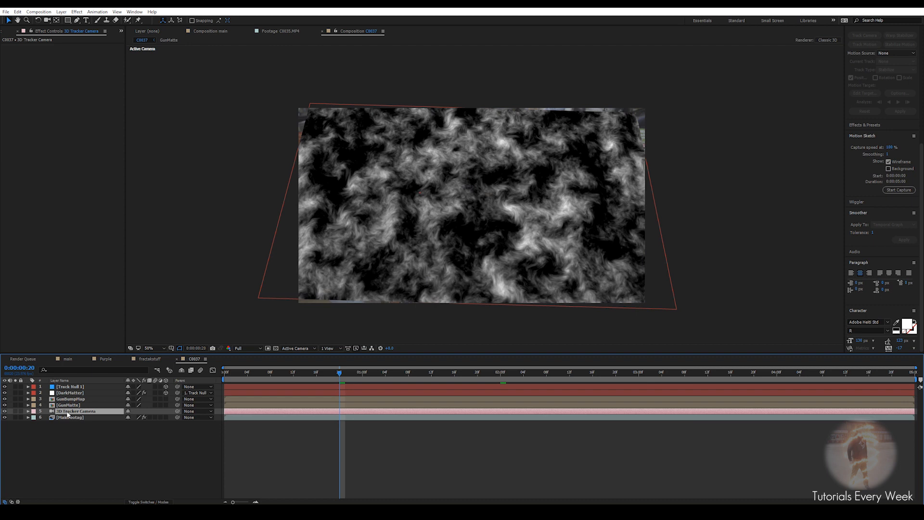
{"action": "key", "text": "ctrl+d"}
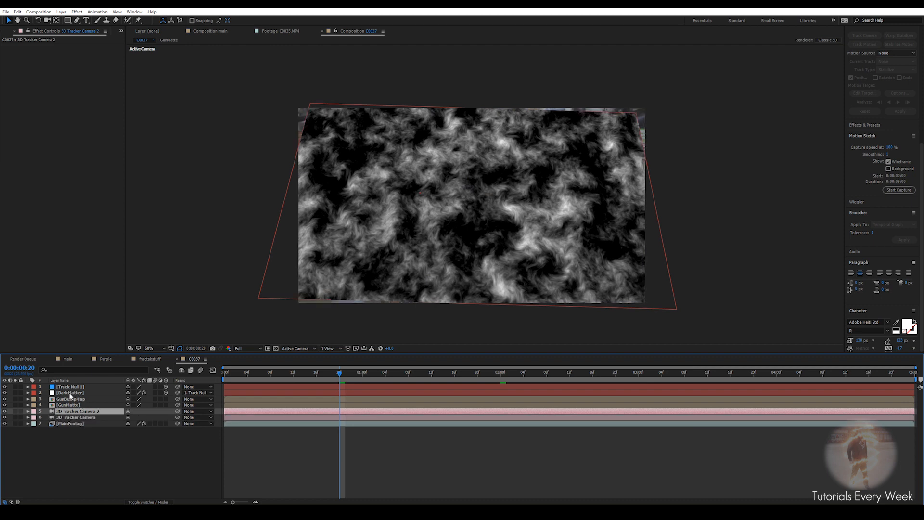
{"action": "left_click", "coordinate": [70, 393], "text": "ctrl"}
{"action": "left_click", "coordinate": [68, 388], "text": "ctrl"}
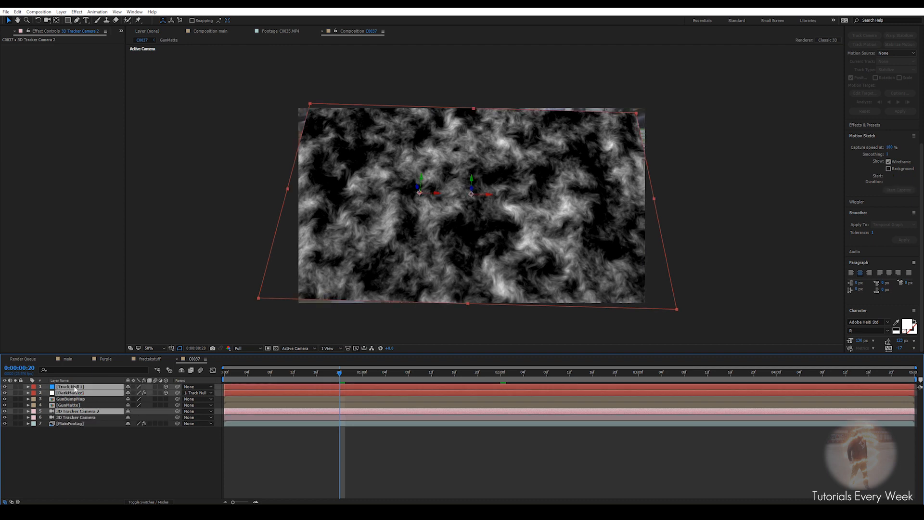
{"action": "right_click", "coordinate": [74, 388]}
{"action": "left_click", "coordinate": [101, 319]}
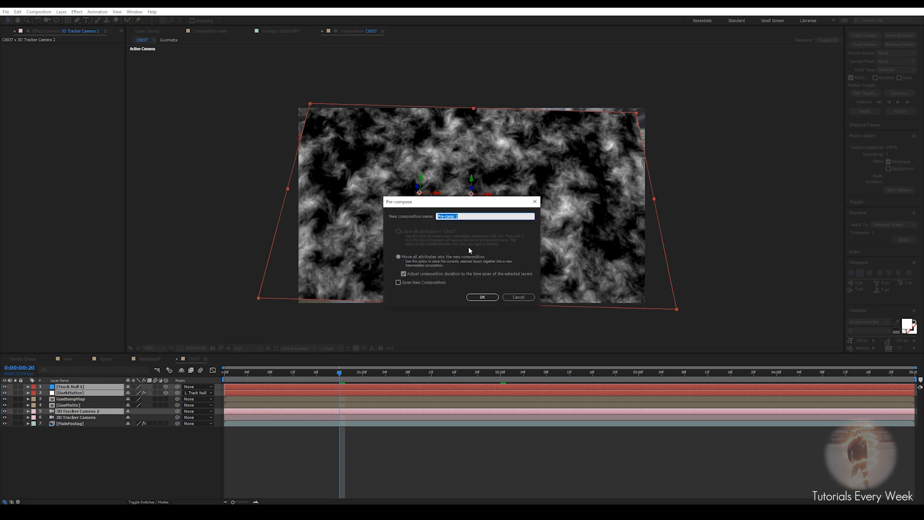
{"action": "type", "text": "Fractal"}
{"action": "key", "text": "Return"}
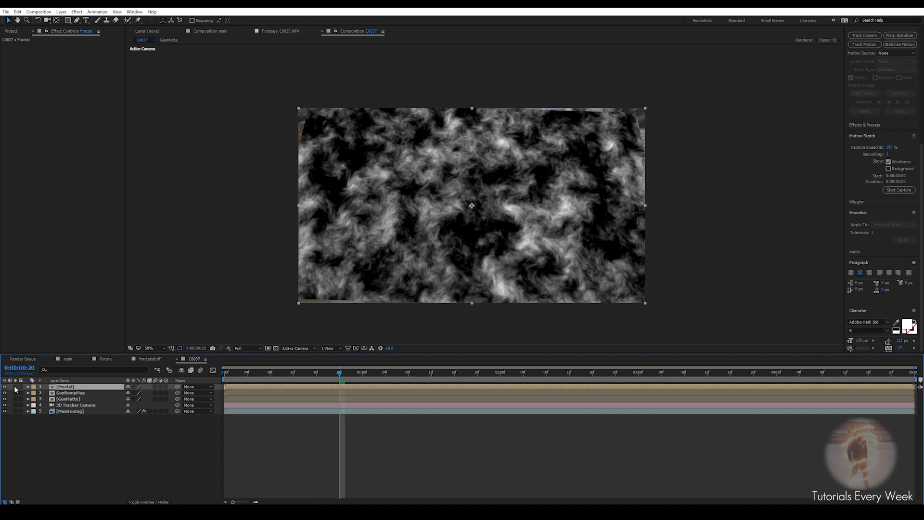
Step: Move the Fractal layer directly below GunMatte and hide both GunBumpMap and GunMatte
{"action": "left_click_drag", "start_coordinate": [341, 375], "coordinate": [281, 378]}
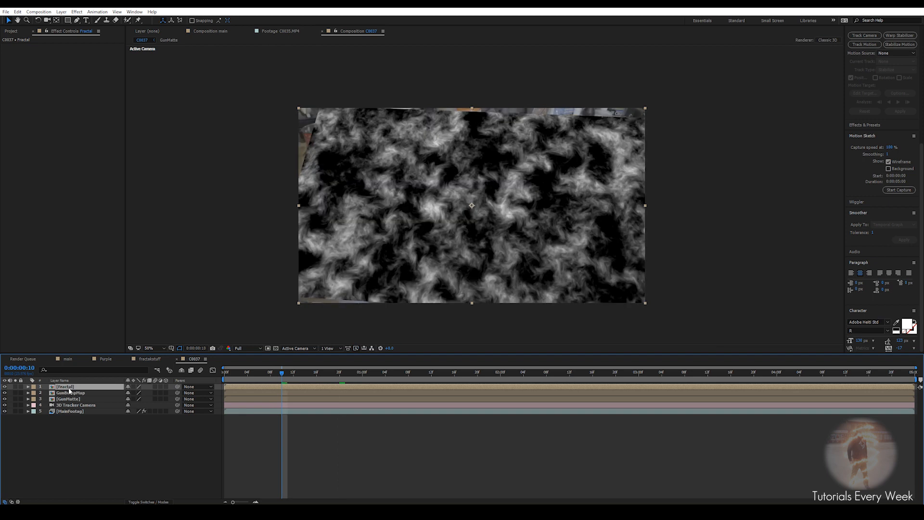
{"action": "left_click_drag", "start_coordinate": [68, 390], "coordinate": [72, 401]}
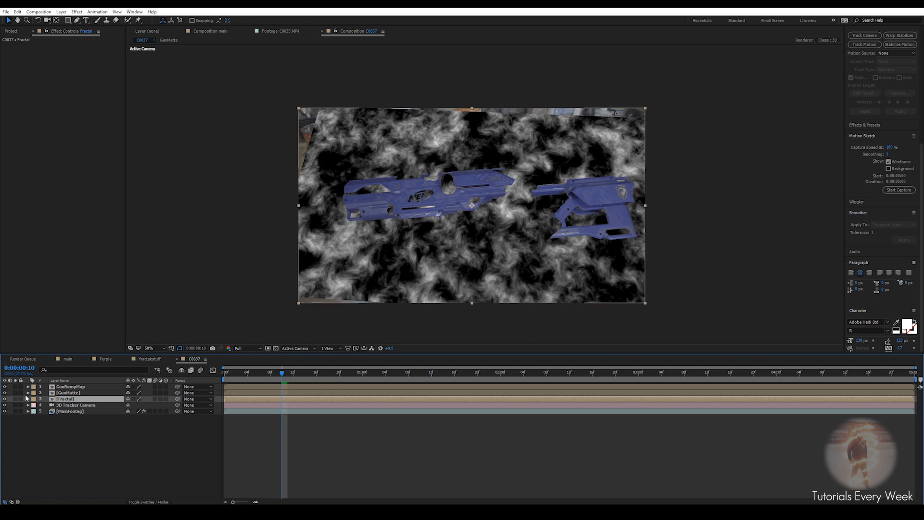
{"action": "left_click", "coordinate": [4, 386]}
{"action": "left_click", "coordinate": [5, 392]}
Step: Set Fractal's track matte to Alpha Matte using GunMatte and preview the texture on the gun
{"action": "left_click", "coordinate": [153, 501]}
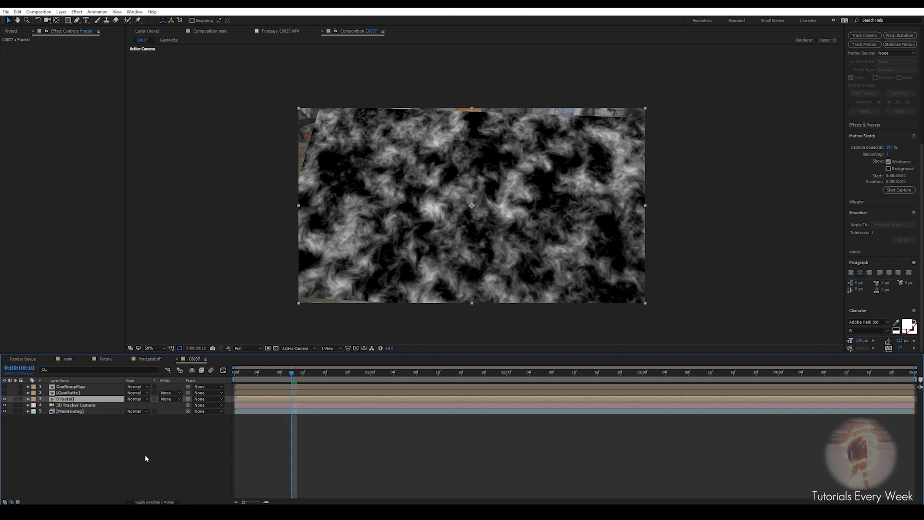
{"action": "left_click", "coordinate": [170, 398]}
{"action": "left_click", "coordinate": [184, 418]}
{"action": "scroll", "coordinate": [445, 210], "scroll_direction": "up", "scroll_amount": 2}
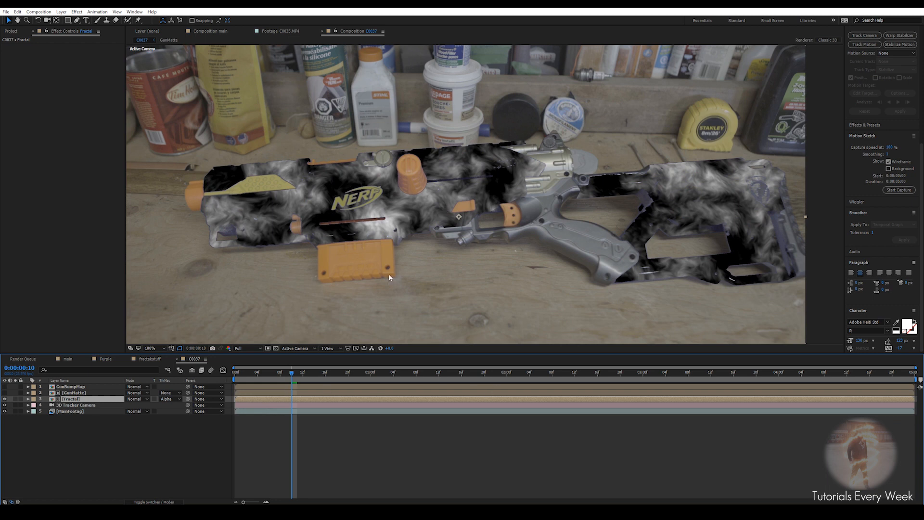
{"action": "key", "text": "space"}
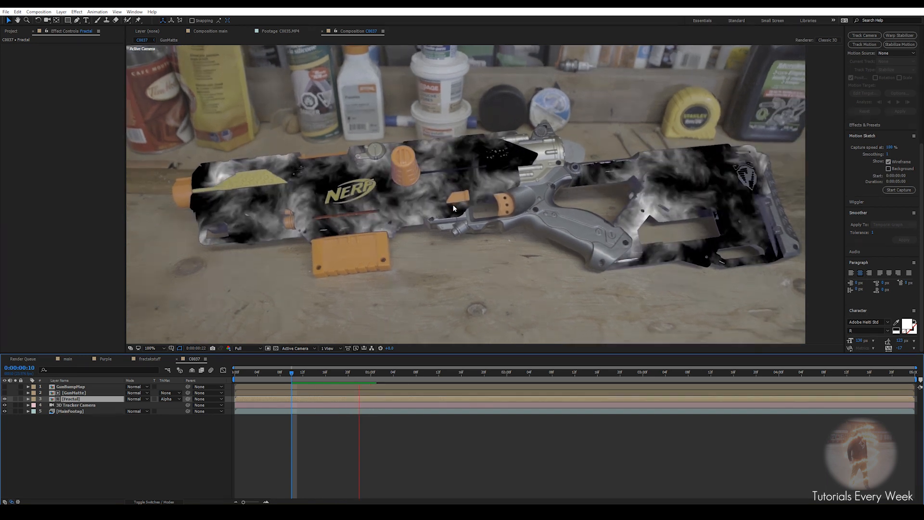
{"action": "scroll", "coordinate": [453, 206], "scroll_direction": "down", "scroll_amount": 1}
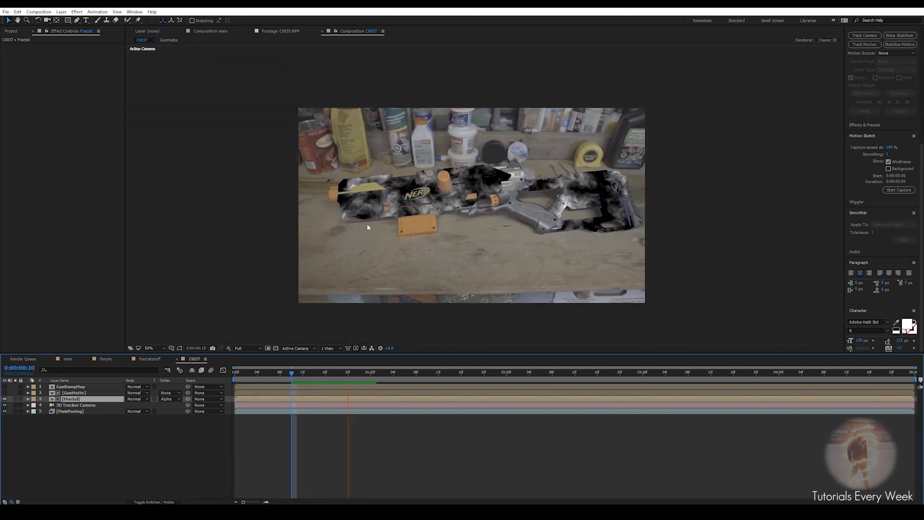
{"action": "key", "text": "space"}
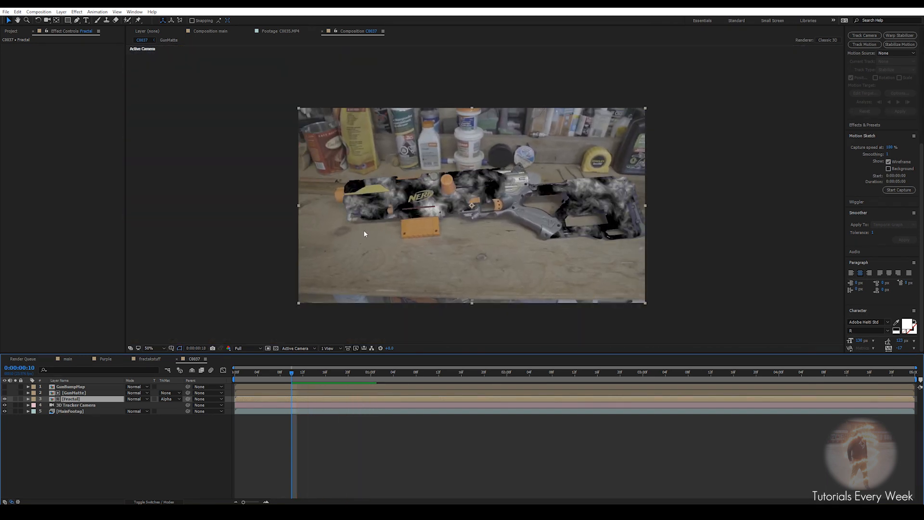
Step: Open the Fractal pre-comp and apply VC Color Vibrance to its DarkMatter layer
{"action": "double_click", "coordinate": [254, 401]}
{"action": "scroll", "coordinate": [454, 168], "scroll_direction": "up", "scroll_amount": 2}
{"action": "scroll", "coordinate": [454, 169], "scroll_direction": "down", "scroll_amount": 2}
{"action": "left_click", "coordinate": [68, 392]}
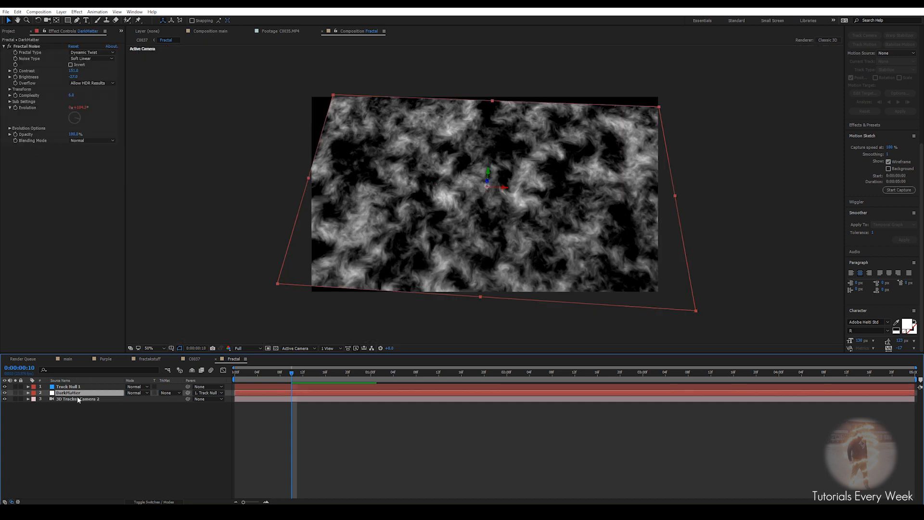
{"action": "key", "text": "ctrl+space"}
{"action": "type", "text": "vib"}
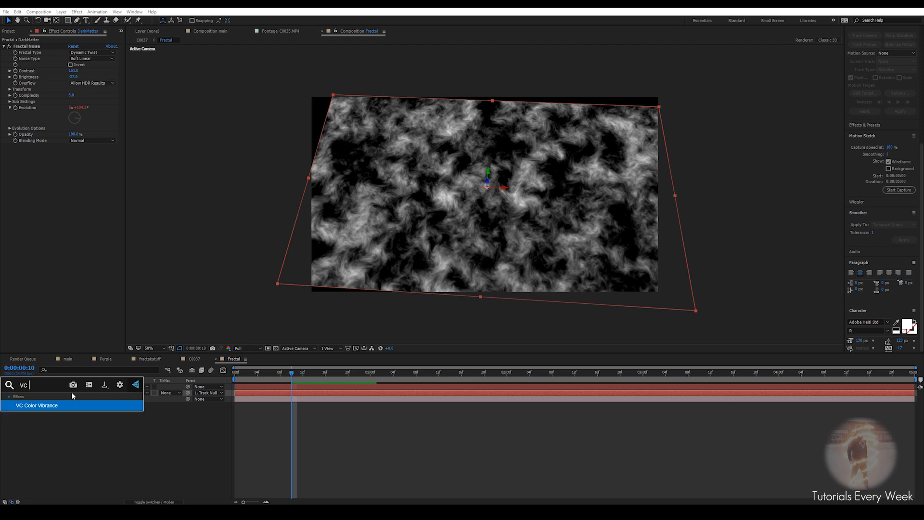
{"action": "key", "text": "Return"}
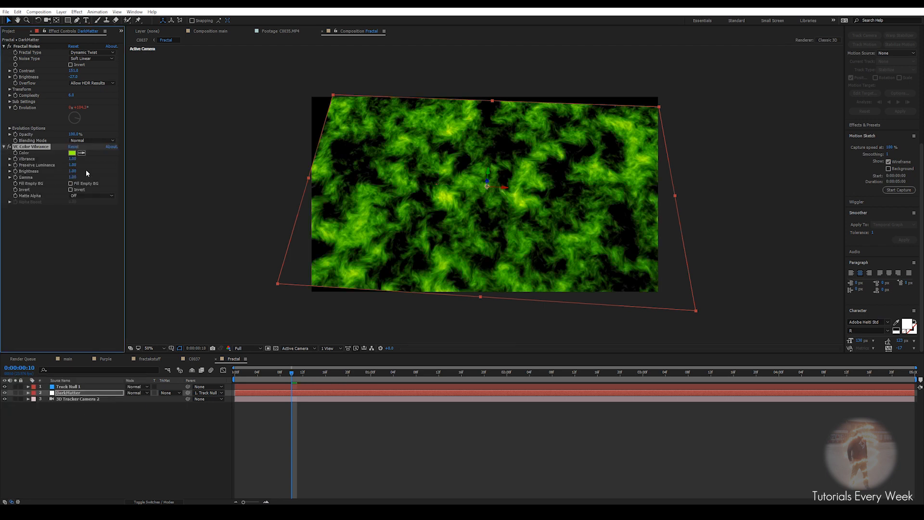
Step: Set the VC Color Vibrance color on DarkMatter to blue 0066FF and lower its Vibrance slightly
{"action": "left_click", "coordinate": [71, 152]}
{"action": "left_click_drag", "start_coordinate": [543, 377], "coordinate": [544, 367]}
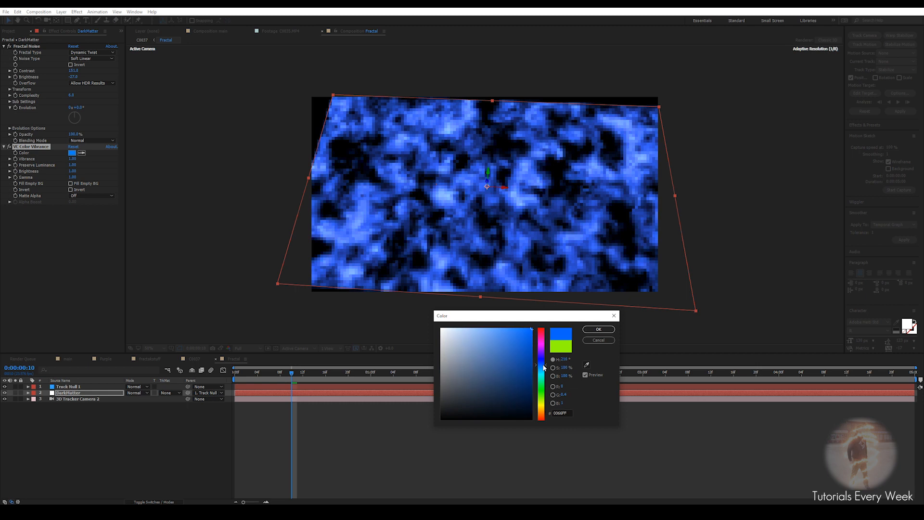
{"action": "left_click", "coordinate": [598, 329]}
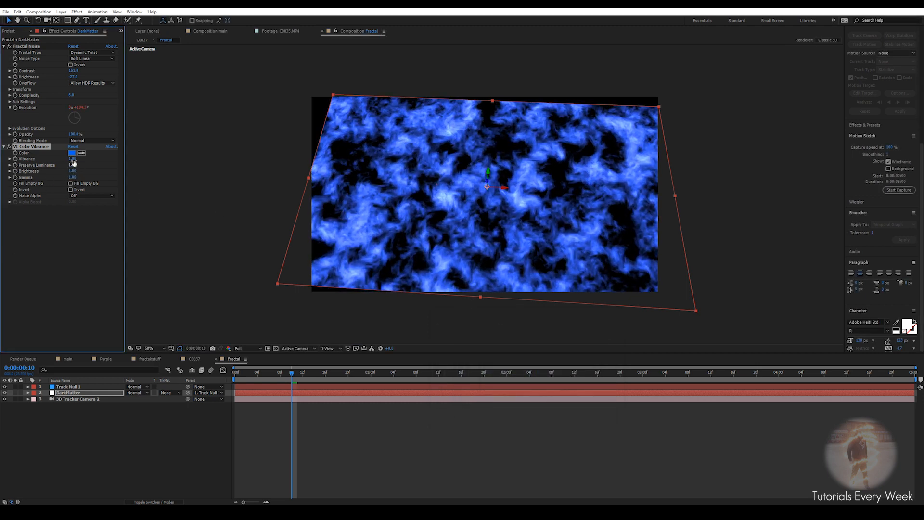
{"action": "left_click_drag", "start_coordinate": [73, 162], "coordinate": [59, 162]}
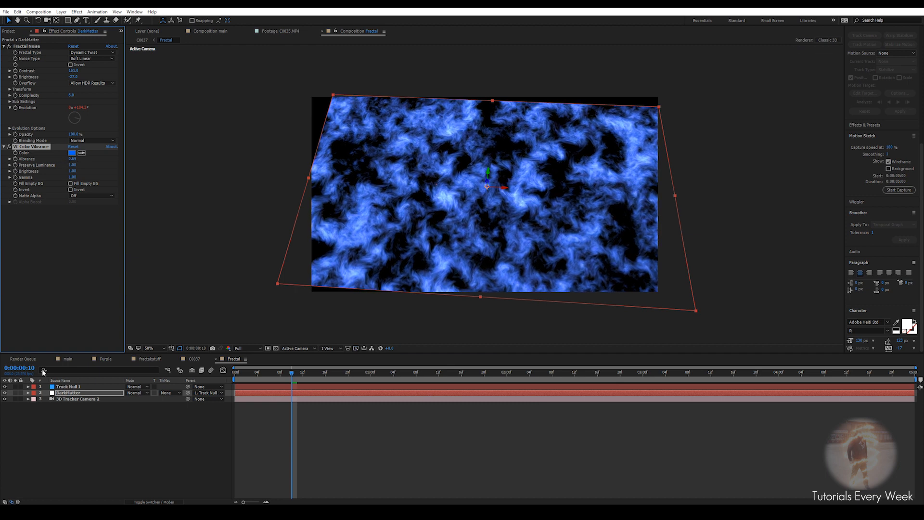
Step: Duplicate the DarkMatter layer and set the upper copy's VC Color Vibrance color to purple C000FF
{"action": "left_click", "coordinate": [61, 393]}
{"action": "key", "text": "ctrl+d"}
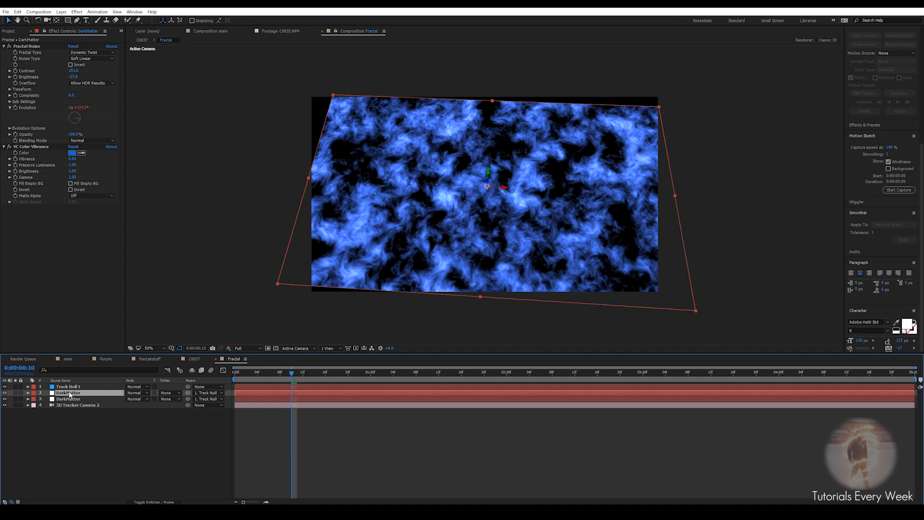
{"action": "left_click", "coordinate": [73, 153]}
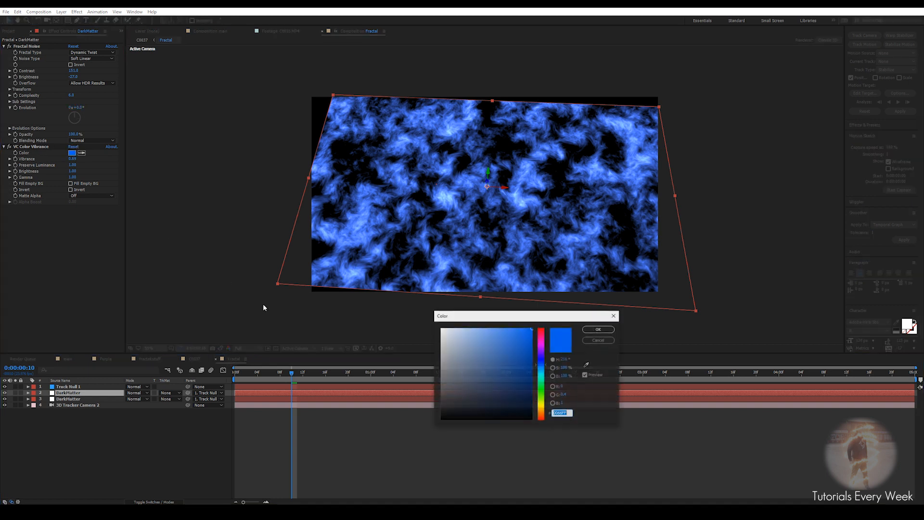
{"action": "left_click", "coordinate": [541, 346]}
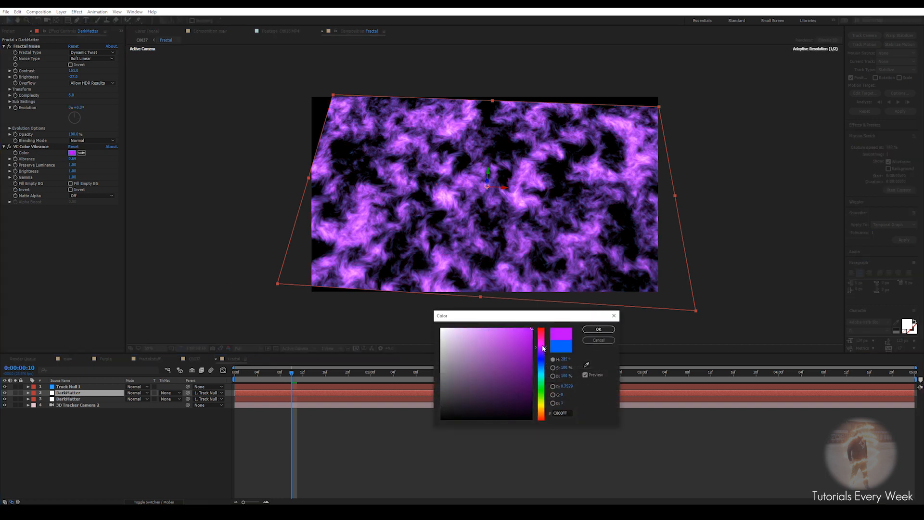
{"action": "left_click", "coordinate": [596, 329]}
Step: Set the upper DarkMatter copy's blending mode to Add and raise its Fractal Noise Random Seed so its pattern differs
{"action": "left_click", "coordinate": [137, 393]}
{"action": "left_click", "coordinate": [141, 150]}
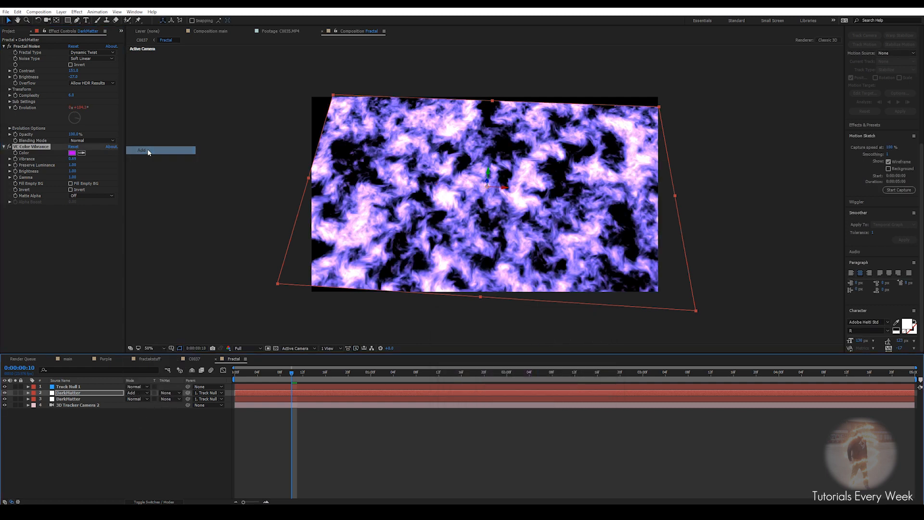
{"action": "left_click", "coordinate": [79, 394]}
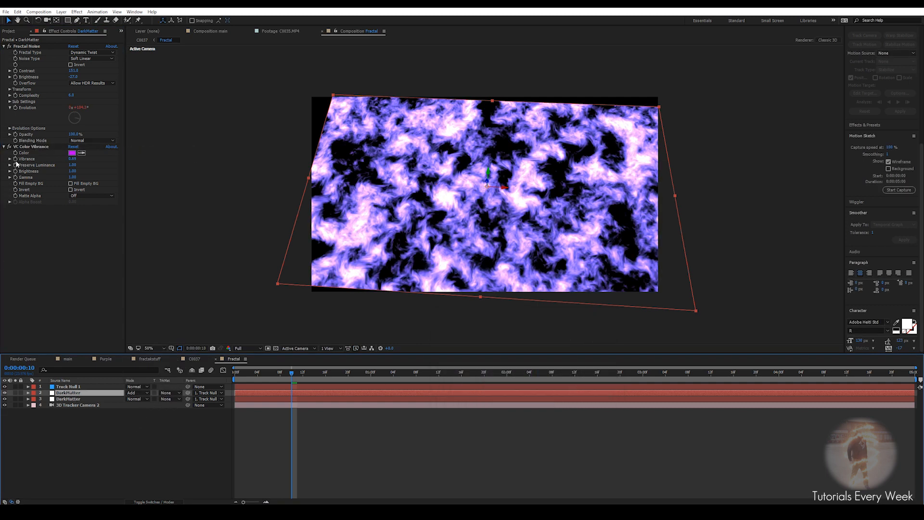
{"action": "left_click", "coordinate": [8, 129]}
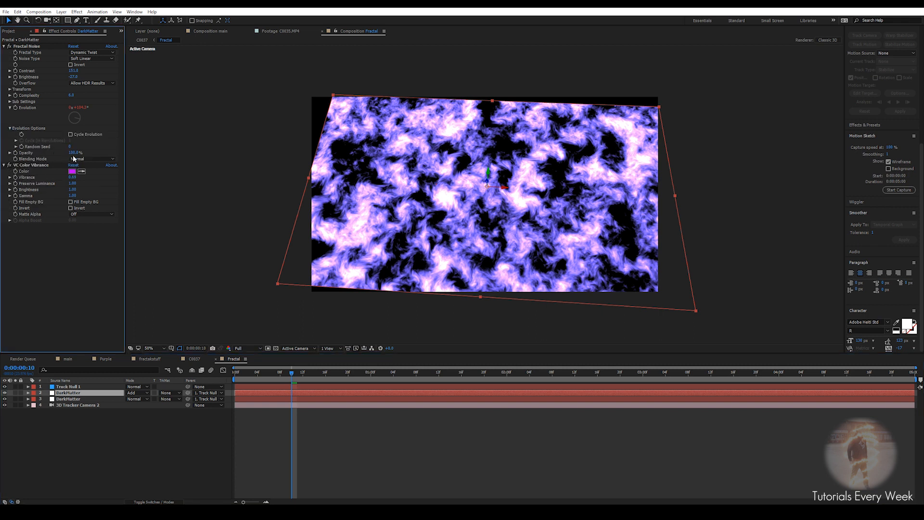
{"action": "left_click_drag", "start_coordinate": [71, 146], "coordinate": [138, 147]}
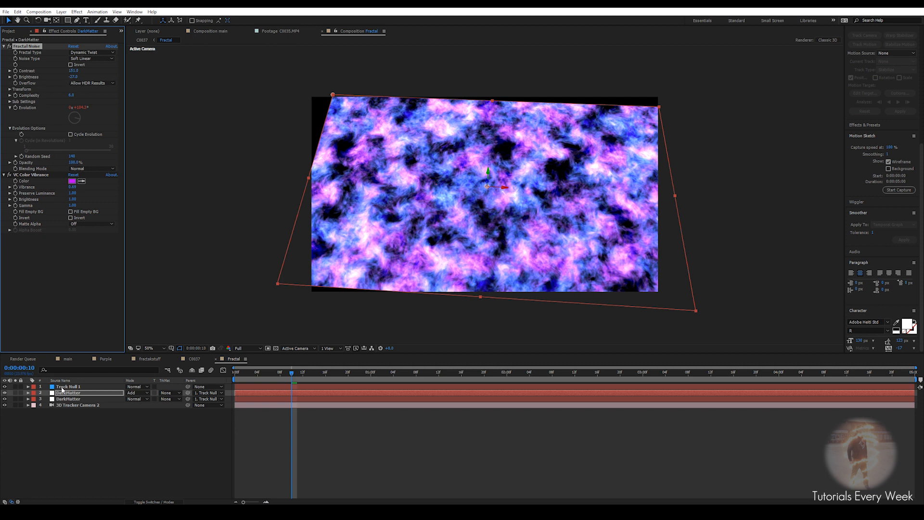
Step: Fine-tune the Fractal Noise Scale on both DarkMatter layers and adjust the lower layer's Contrast
{"action": "left_click", "coordinate": [9, 89]}
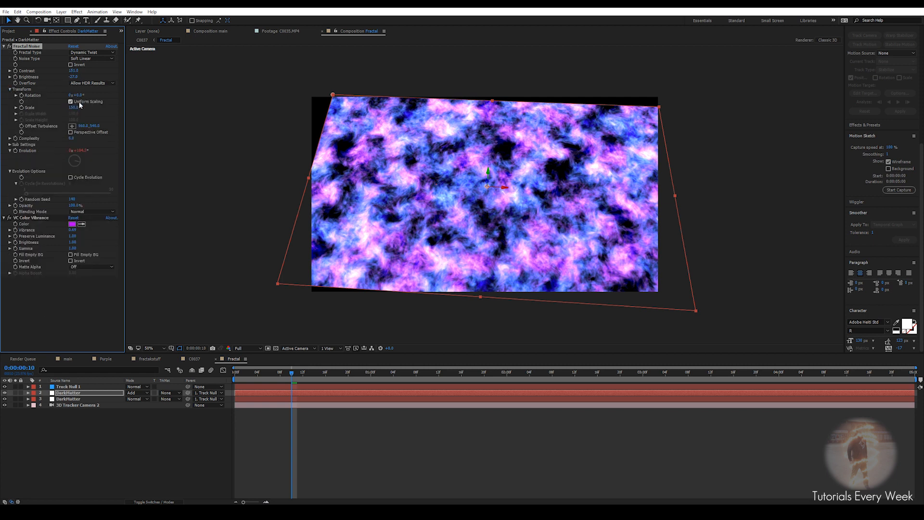
{"action": "left_click_drag", "start_coordinate": [73, 107], "coordinate": [78, 107]}
{"action": "left_click", "coordinate": [70, 400]}
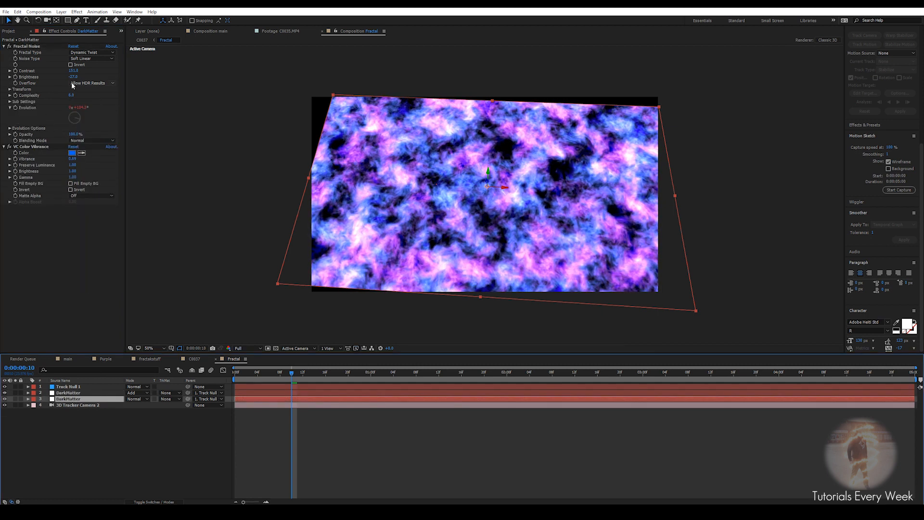
{"action": "left_click", "coordinate": [10, 90]}
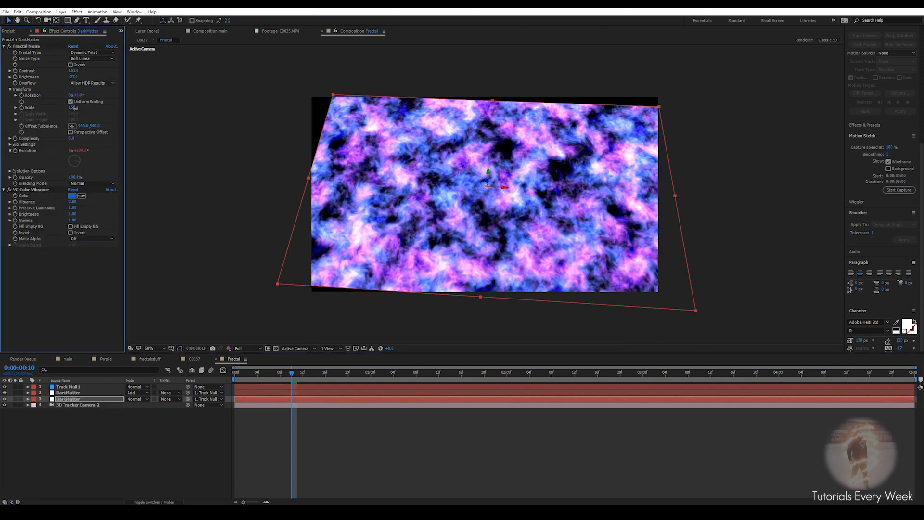
{"action": "left_click_drag", "start_coordinate": [74, 107], "coordinate": [67, 107]}
{"action": "left_click_drag", "start_coordinate": [77, 76], "coordinate": [67, 70]}
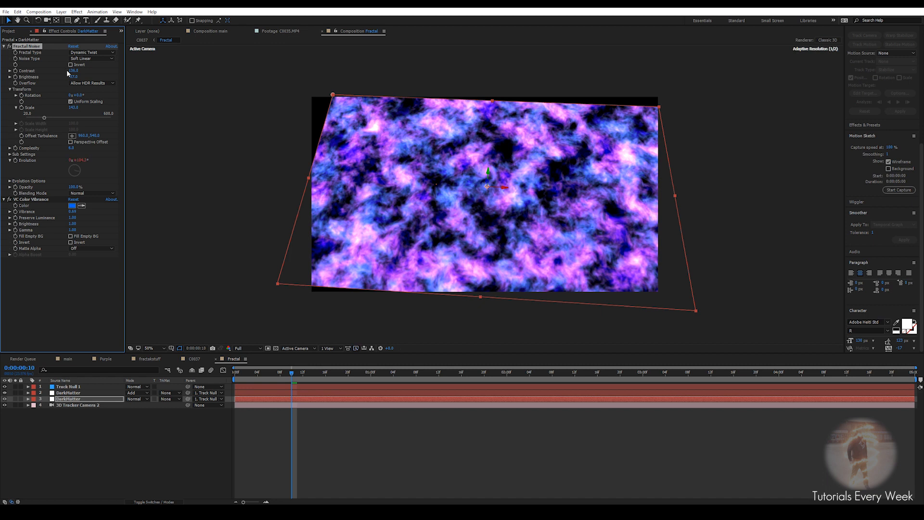
Step: Return to the C0037 composition and examine the two-color texture on the gun at 0:00:00:19
{"action": "left_click", "coordinate": [192, 359]}
{"action": "scroll", "coordinate": [401, 272], "scroll_direction": "up", "scroll_amount": 1}
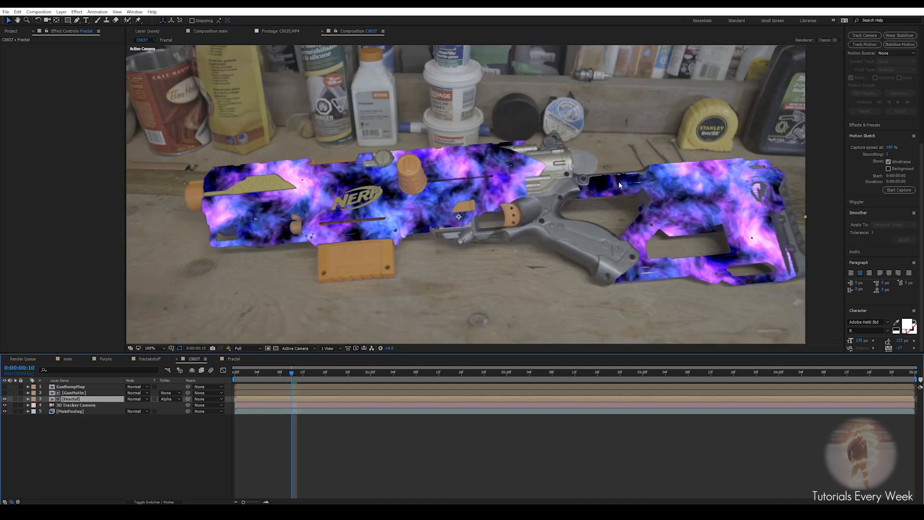
{"action": "left_click_drag", "start_coordinate": [293, 373], "coordinate": [340, 394]}
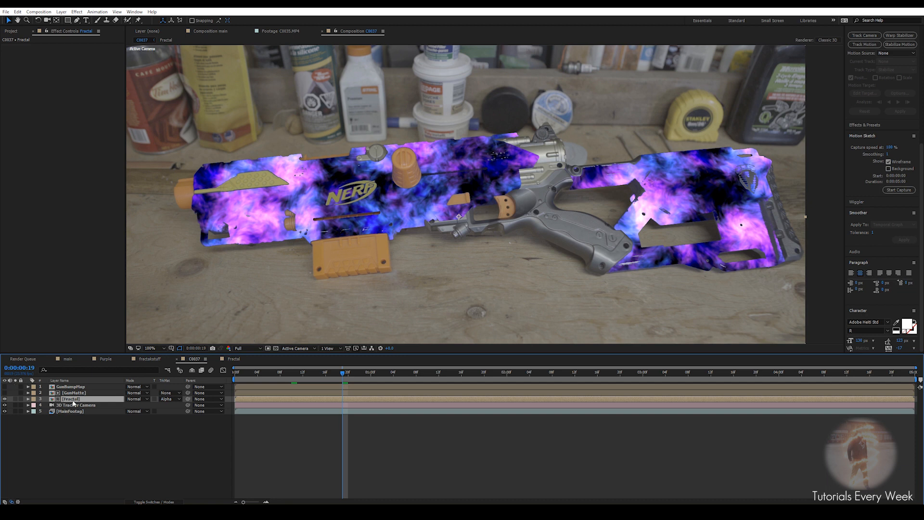
Step: Apply CC Glass to the Fractal layer and use GunBumpMap as its bump map
{"action": "key", "text": "ctrl+space"}
{"action": "type", "text": "cc glass"}
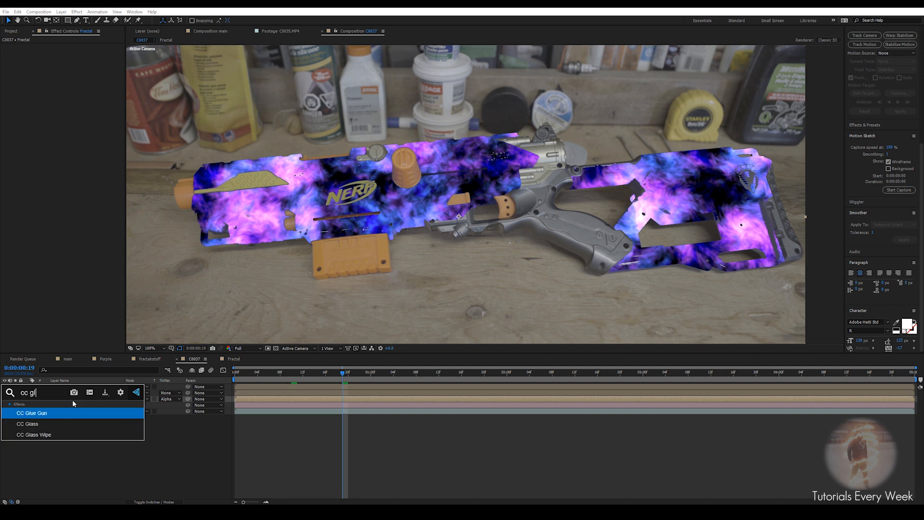
{"action": "key", "text": "Return"}
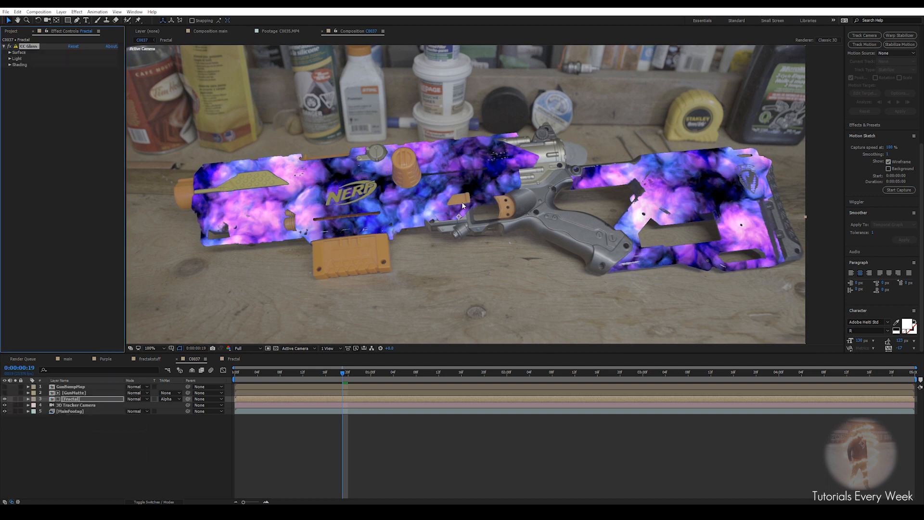
{"action": "left_click", "coordinate": [9, 53]}
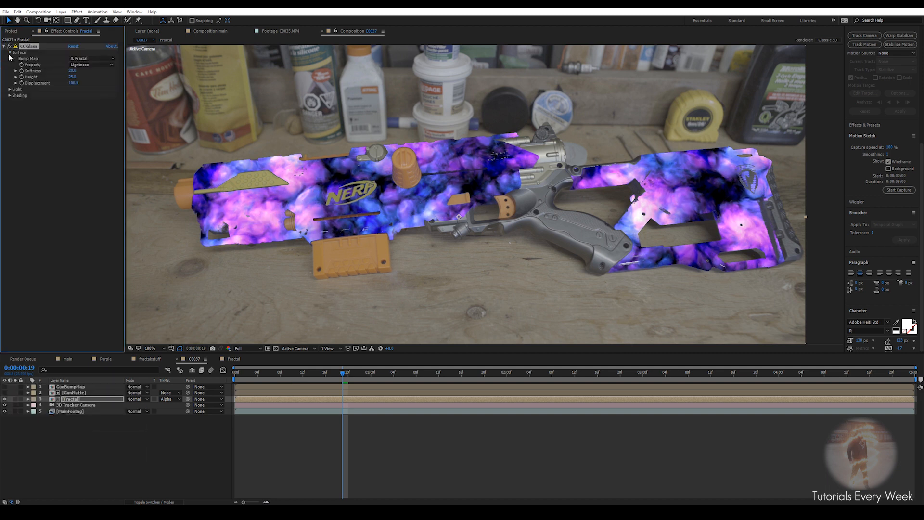
{"action": "left_click", "coordinate": [87, 59]}
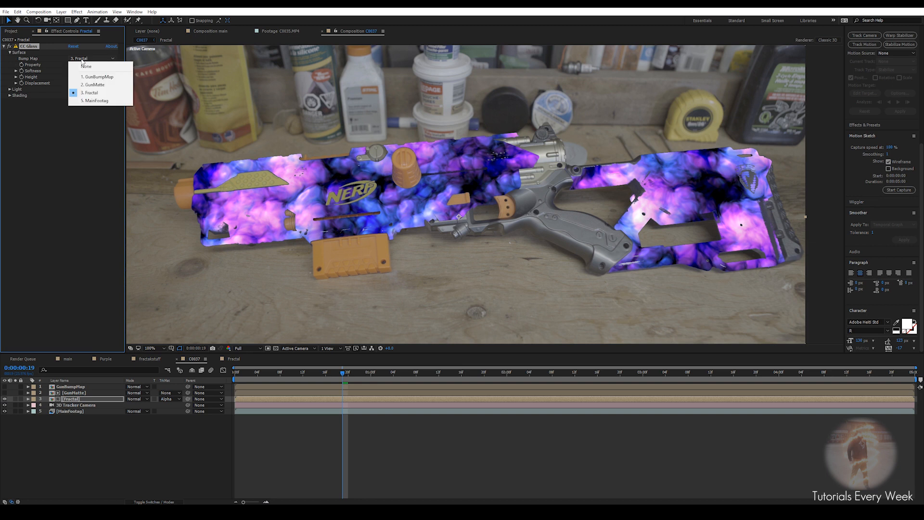
{"action": "left_click", "coordinate": [99, 77]}
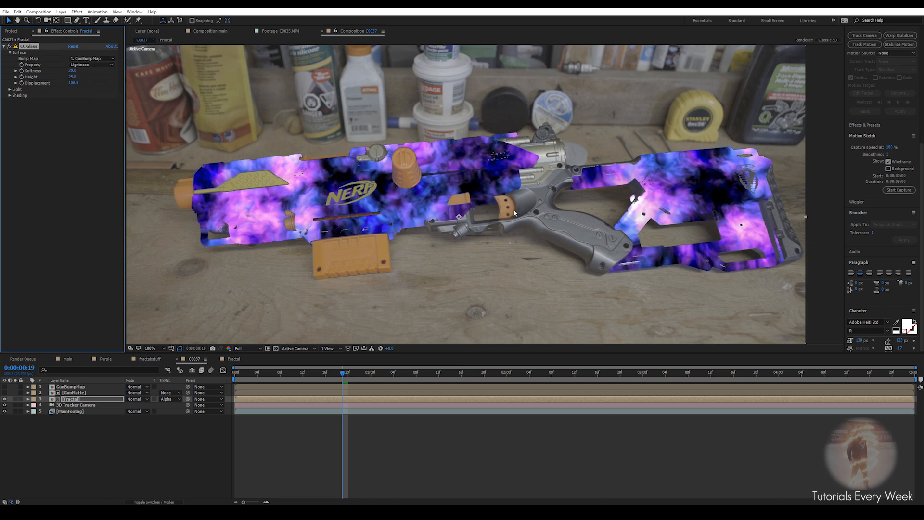
Step: Set the CC Glass Softness to 1 and inspect the embossed detail along the gun body
{"action": "key", "text": "period"}
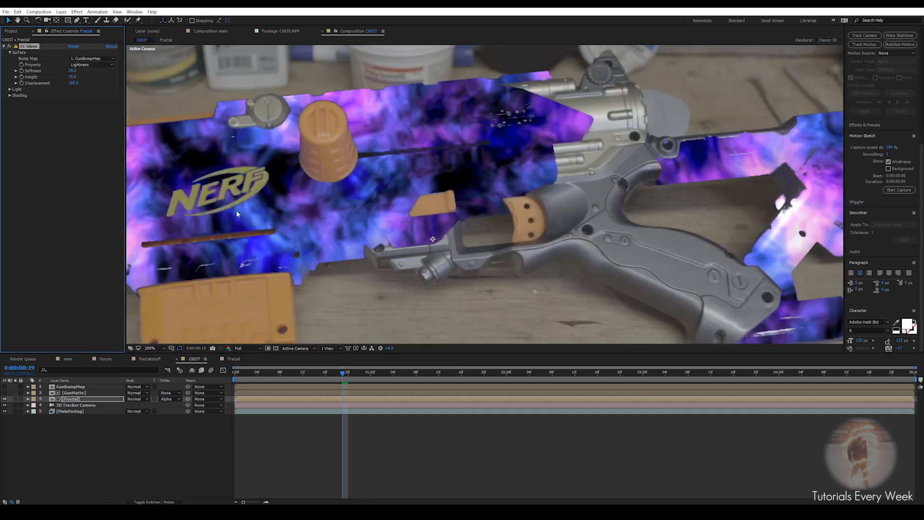
{"action": "mouse_move", "coordinate": [71, 71]}
{"action": "left_mouse_down"}
{"action": "mouse_move", "coordinate": [53, 70]}
{"action": "mouse_move", "coordinate": [64, 72]}
{"action": "left_mouse_up"}
{"action": "left_click", "coordinate": [72, 71]}
{"action": "type", "text": "1"}
{"action": "key", "text": "Return"}
{"action": "left_click_drag", "start_coordinate": [319, 252], "coordinate": [562, 234]}
{"action": "left_click_drag", "start_coordinate": [584, 224], "coordinate": [667, 225]}
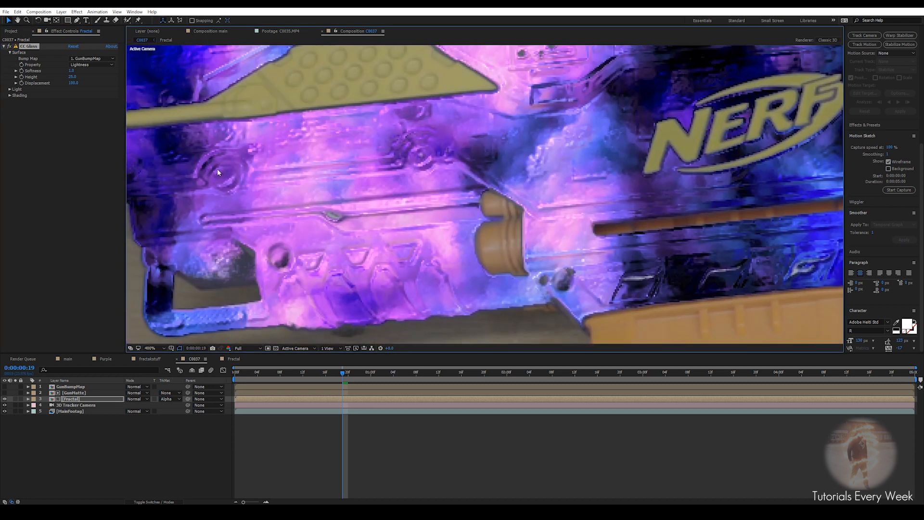
{"action": "scroll", "coordinate": [342, 262], "scroll_direction": "down", "scroll_amount": 5}
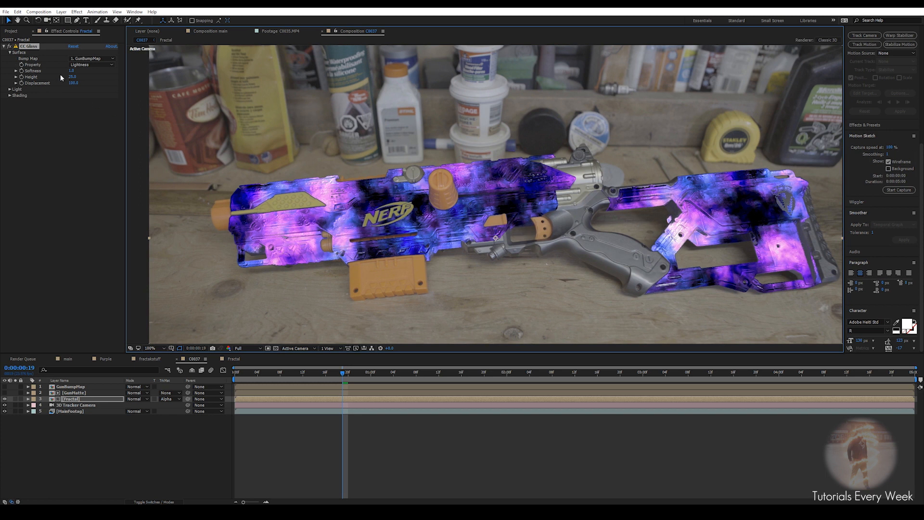
Step: Try CC Glass Softness at 0 and at a higher value, and restore it to 1
{"action": "left_click", "coordinate": [71, 71]}
{"action": "key", "text": "Return"}
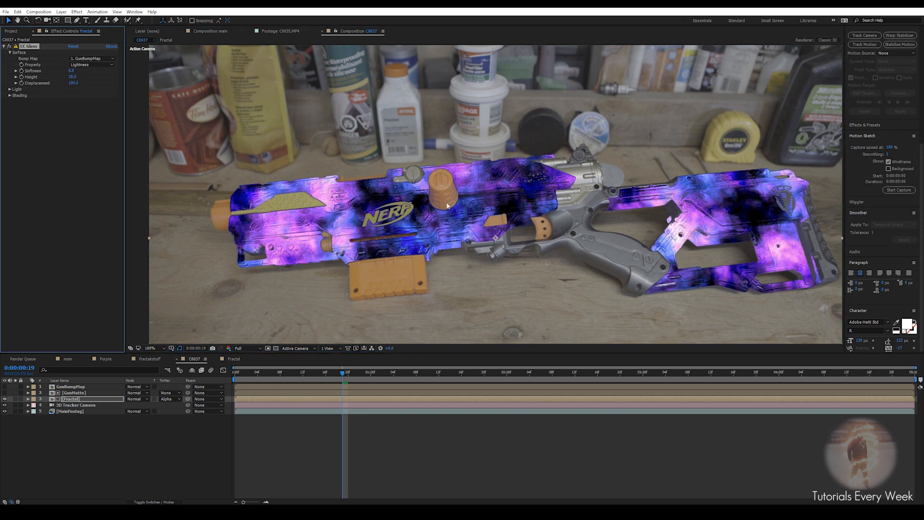
{"action": "scroll", "coordinate": [463, 154], "scroll_direction": "up", "scroll_amount": 4}
{"action": "scroll", "coordinate": [426, 140], "scroll_direction": "down", "scroll_amount": 2}
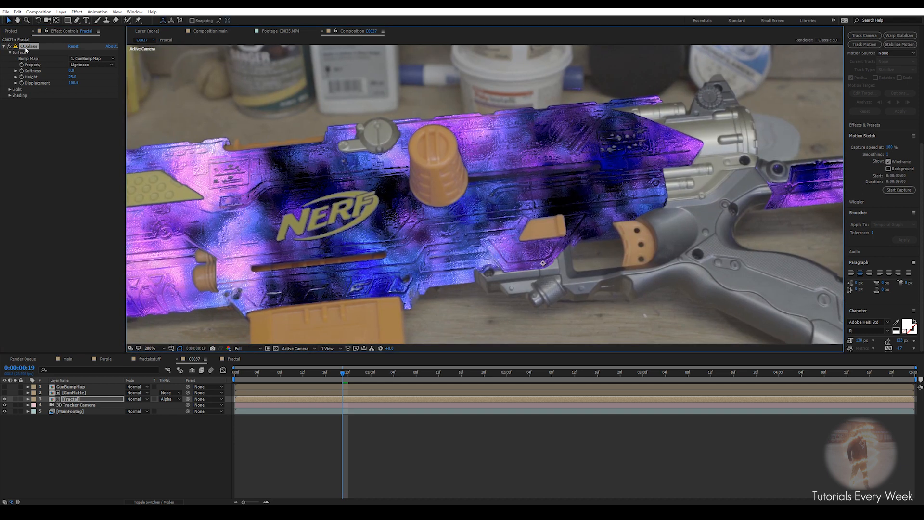
{"action": "left_click_drag", "start_coordinate": [70, 72], "coordinate": [254, 207]}
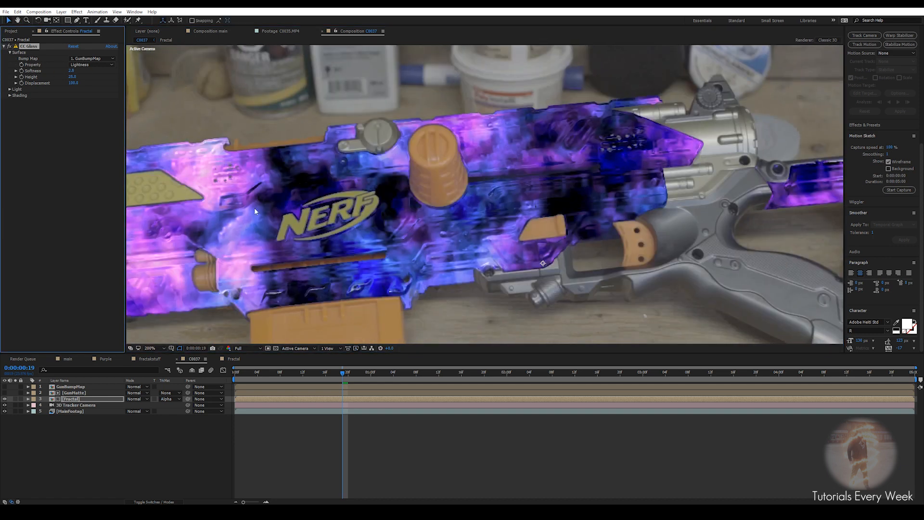
{"action": "type", "text": "1"}
{"action": "key", "text": "Return"}
Step: Set the CC Glass Height to 50 and Displacement to 200, and check the relief on the gun
{"action": "left_click", "coordinate": [73, 77]}
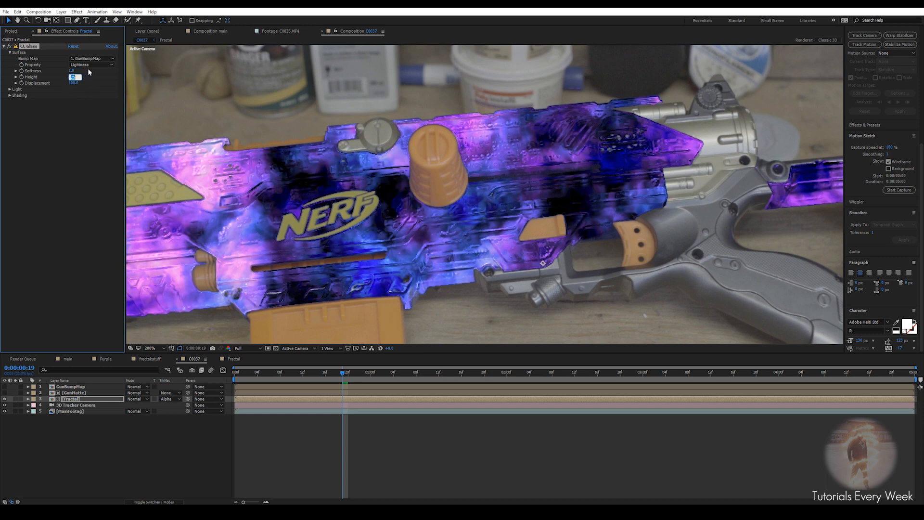
{"action": "type", "text": "30"}
{"action": "key", "text": "Return"}
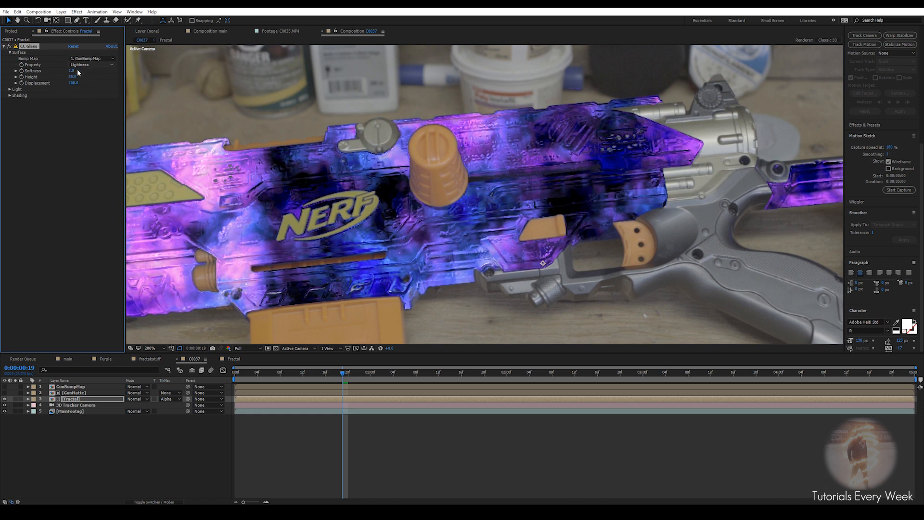
{"action": "left_click", "coordinate": [77, 83]}
{"action": "type", "text": "200"}
{"action": "key", "text": "Return"}
{"action": "scroll", "coordinate": [384, 213], "scroll_direction": "down", "scroll_amount": 2}
{"action": "scroll", "coordinate": [384, 211], "scroll_direction": "down", "scroll_amount": 1}
{"action": "scroll", "coordinate": [385, 209], "scroll_direction": "up", "scroll_amount": 2}
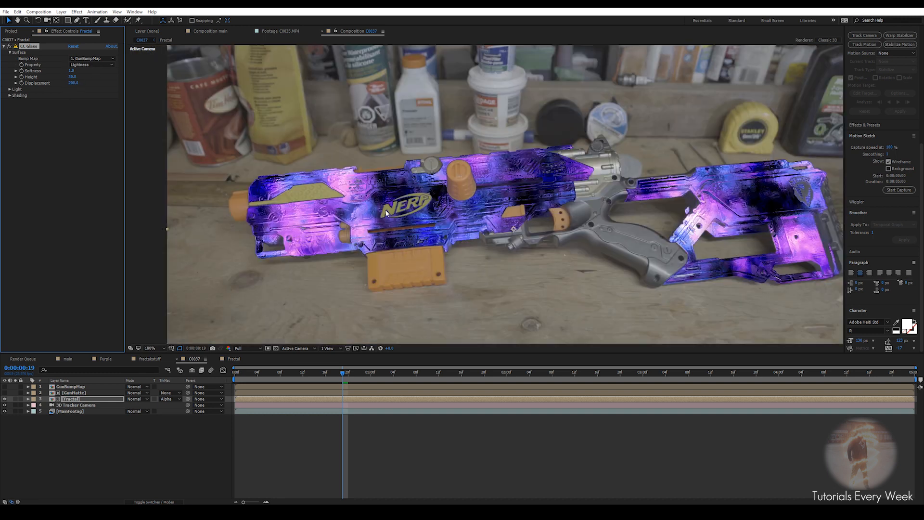
{"action": "left_click_drag", "start_coordinate": [413, 211], "coordinate": [560, 195]}
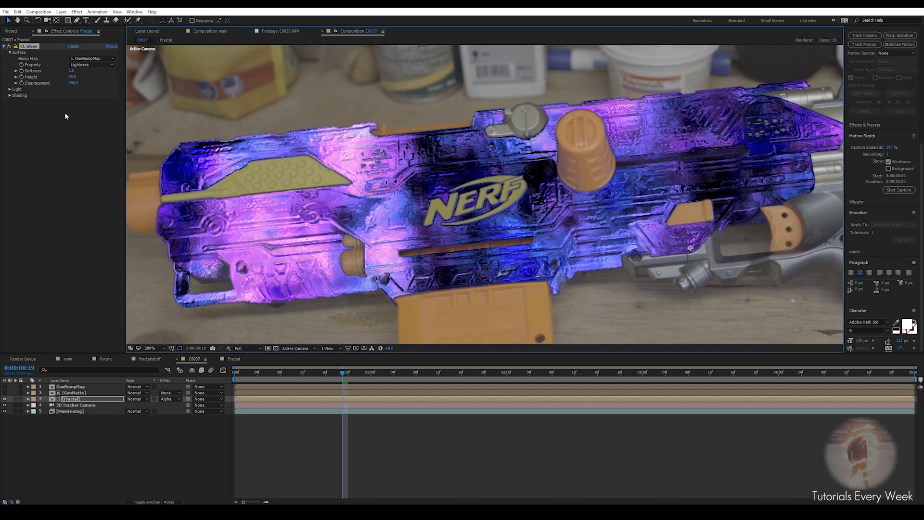
Step: Try a stronger CC Glass Height on the gun texture and revert it
{"action": "left_click_drag", "start_coordinate": [72, 77], "coordinate": [85, 77]}
{"action": "key", "text": "ctrl+z"}
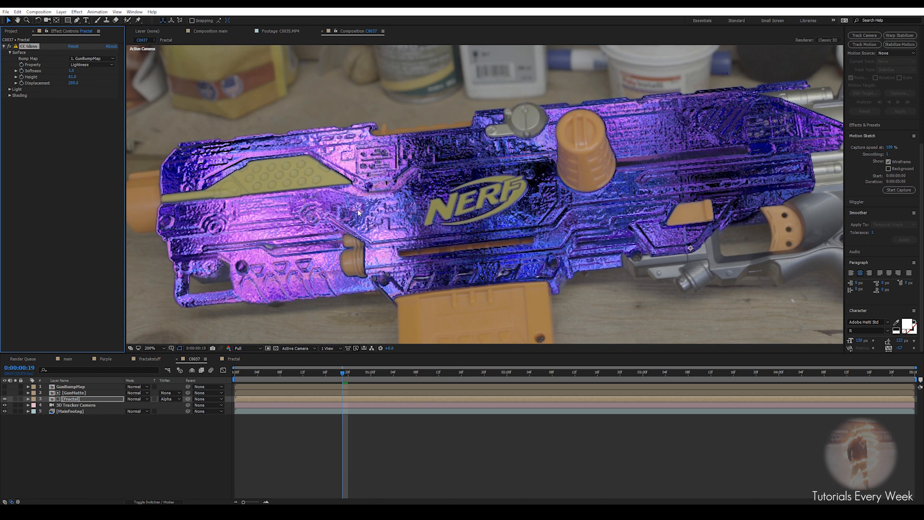
{"action": "left_click_drag", "start_coordinate": [71, 73], "coordinate": [74, 72]}
{"action": "scroll", "coordinate": [437, 224], "scroll_direction": "down", "scroll_amount": 1}
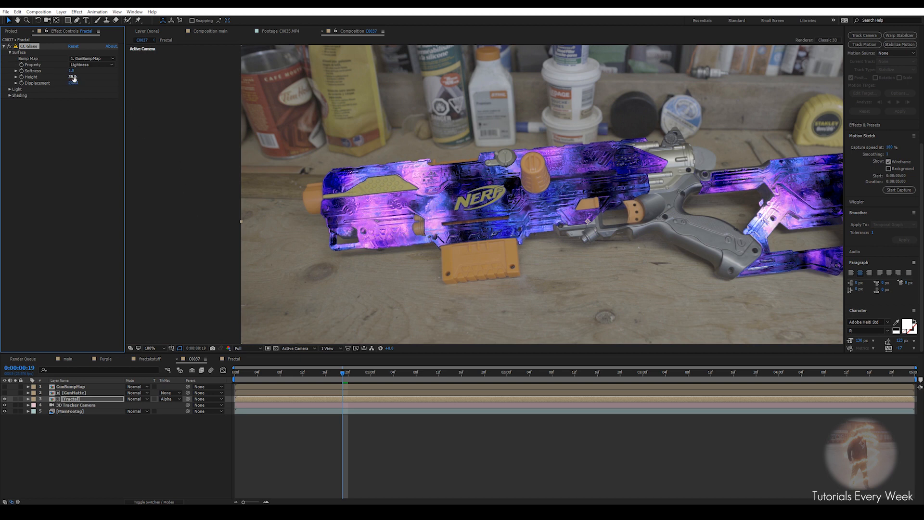
Step: Compare different Specular amounts in the CC Glass shading and set Specular to 100
{"action": "left_click", "coordinate": [10, 89]}
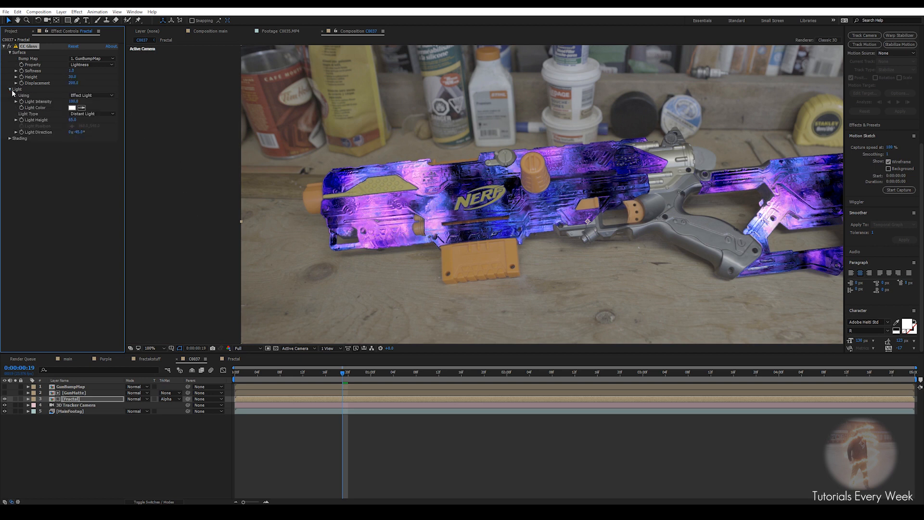
{"action": "scroll", "coordinate": [542, 187], "scroll_direction": "up", "scroll_amount": 2}
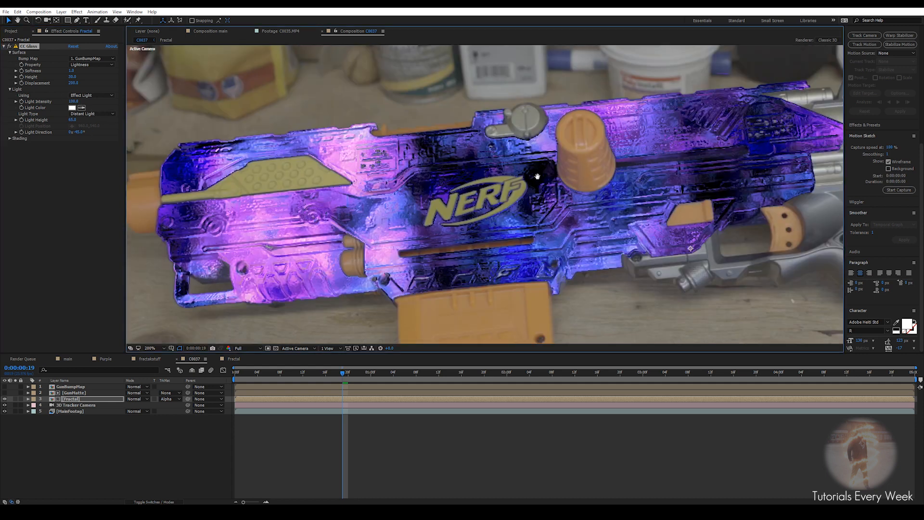
{"action": "left_click", "coordinate": [10, 138]}
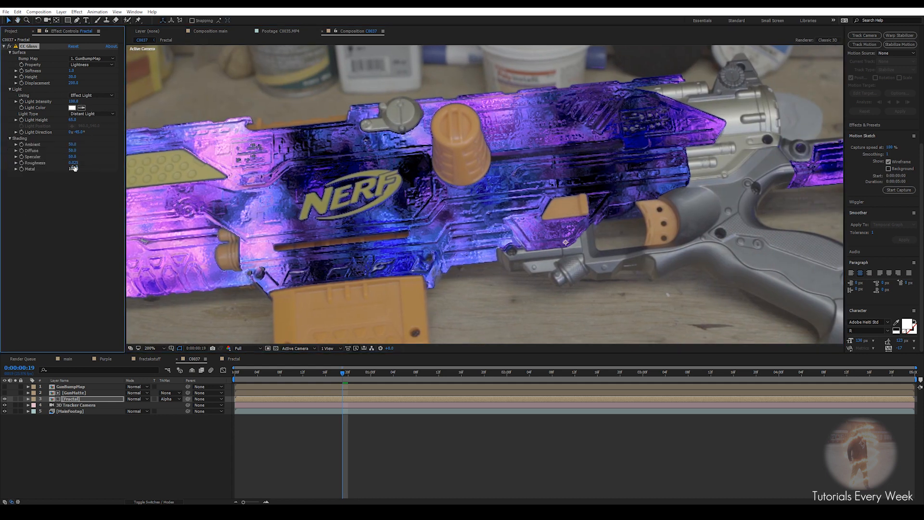
{"action": "left_click_drag", "start_coordinate": [72, 157], "coordinate": [241, 139]}
{"action": "left_click_drag", "start_coordinate": [68, 158], "coordinate": [0, 163]}
{"action": "left_click_drag", "start_coordinate": [72, 156], "coordinate": [544, 177]}
{"action": "scroll", "coordinate": [545, 132], "scroll_direction": "up", "scroll_amount": 2}
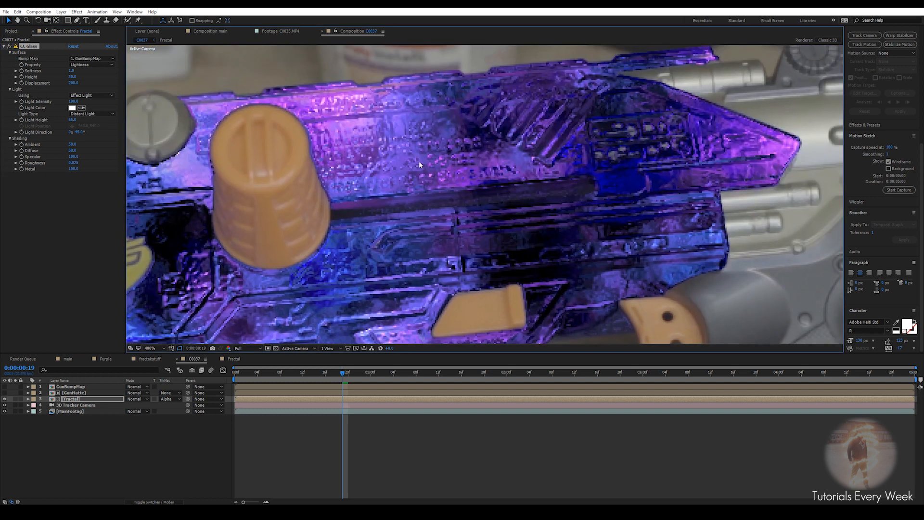
{"action": "left_click", "coordinate": [73, 157]}
{"action": "left_click_drag", "start_coordinate": [73, 156], "coordinate": [284, 162]}
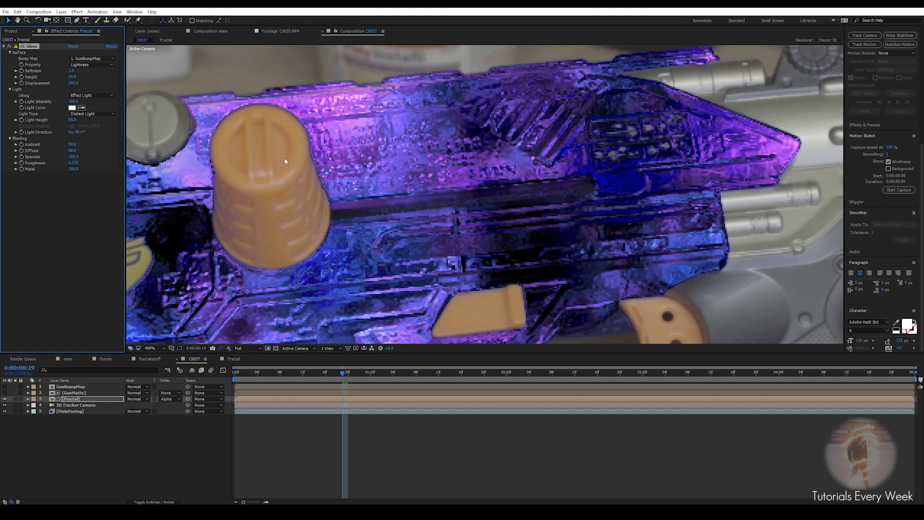
Step: Set the CC Glass Specular to 50 and check the shading across the whole gun
{"action": "left_click", "coordinate": [73, 157]}
{"action": "type", "text": "50"}
{"action": "key", "text": "Return"}
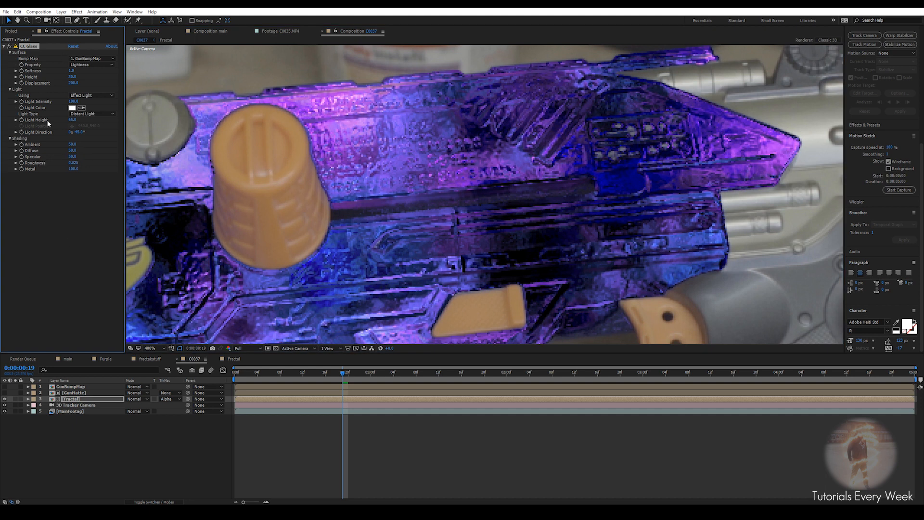
{"action": "scroll", "coordinate": [471, 171], "scroll_direction": "down", "scroll_amount": 4}
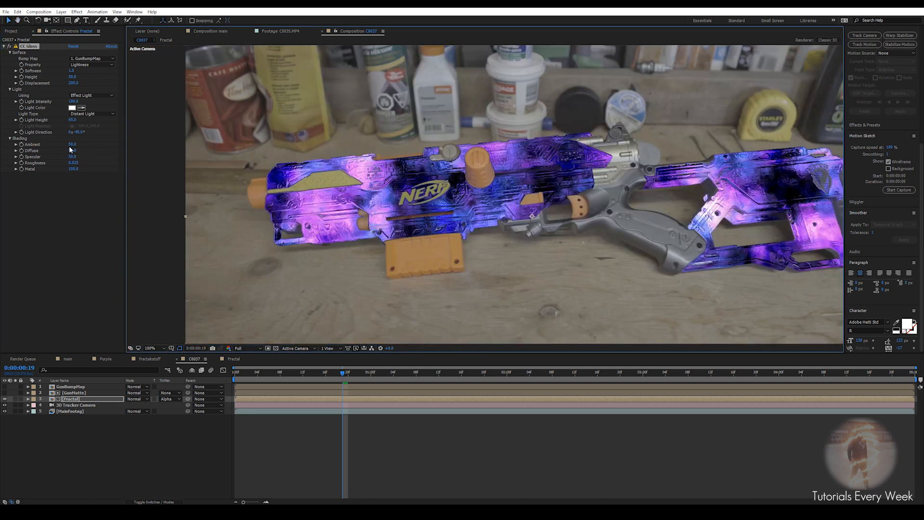
{"action": "left_click_drag", "start_coordinate": [709, 217], "coordinate": [653, 225]}
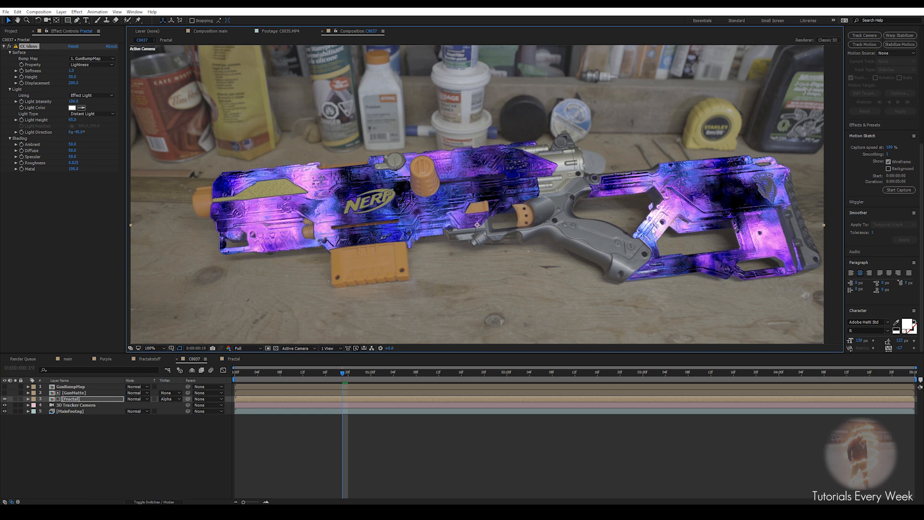
Step: Pre-compose the Fractal, GunMatte and GunBumpMap layers into a new composition named Texture
{"action": "left_click", "coordinate": [75, 399]}
{"action": "left_click", "coordinate": [73, 393], "text": "shift"}
{"action": "left_click", "coordinate": [74, 387], "text": "shift"}
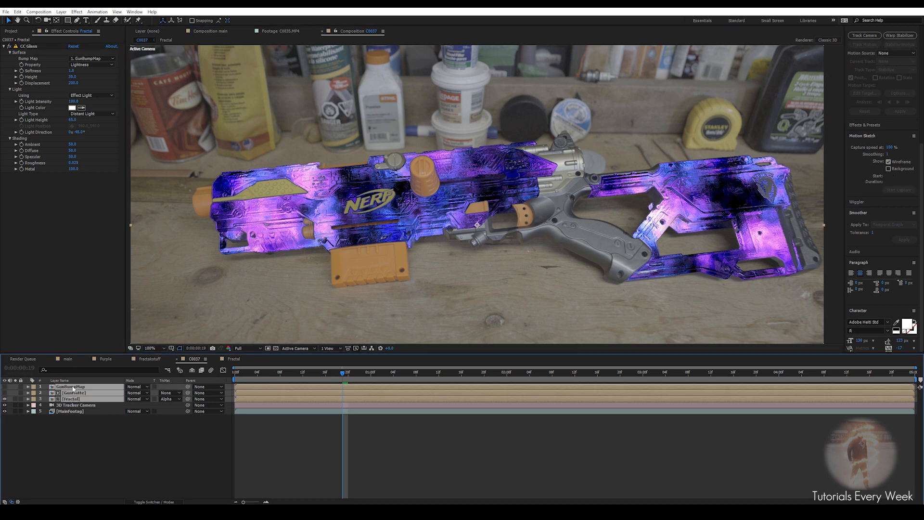
{"action": "right_click", "coordinate": [74, 388]}
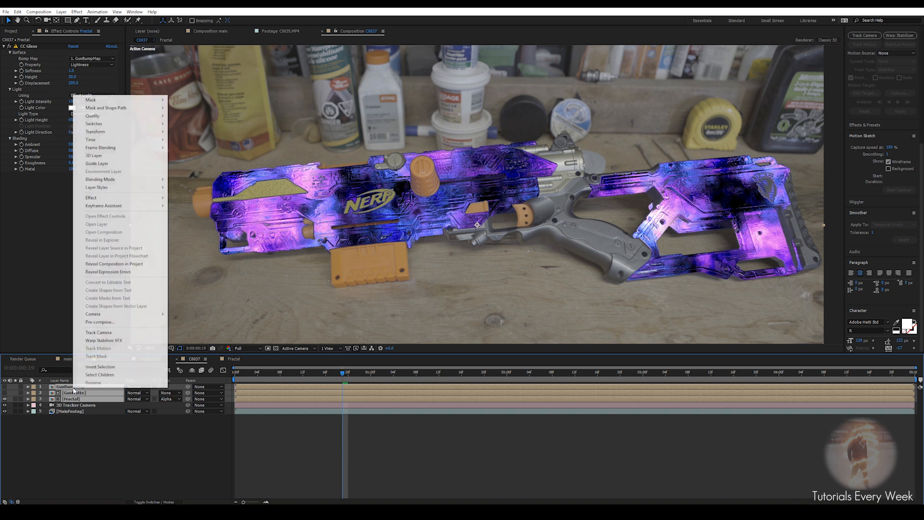
{"action": "left_click", "coordinate": [101, 322]}
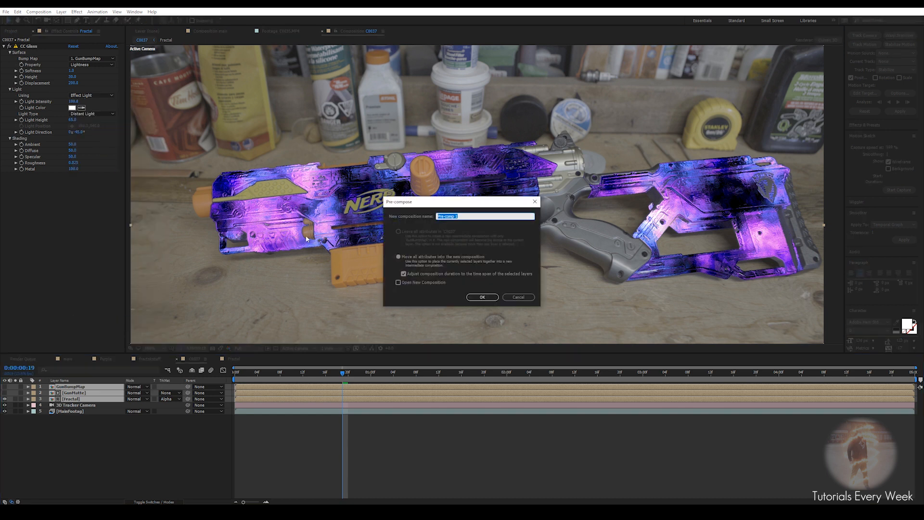
{"action": "type", "text": "Texture"}
{"action": "key", "text": "Return"}
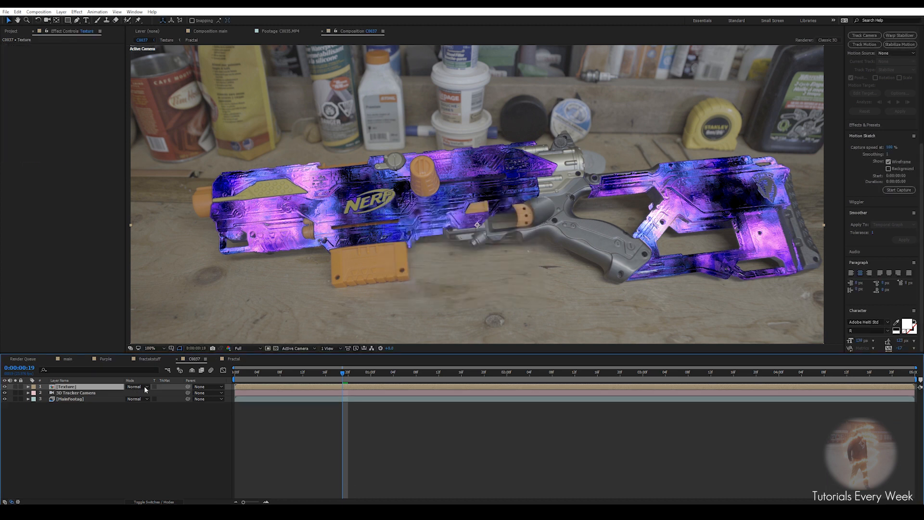
Step: Try the Add blending mode on the Texture layer and return it to Normal
{"action": "left_click", "coordinate": [134, 387]}
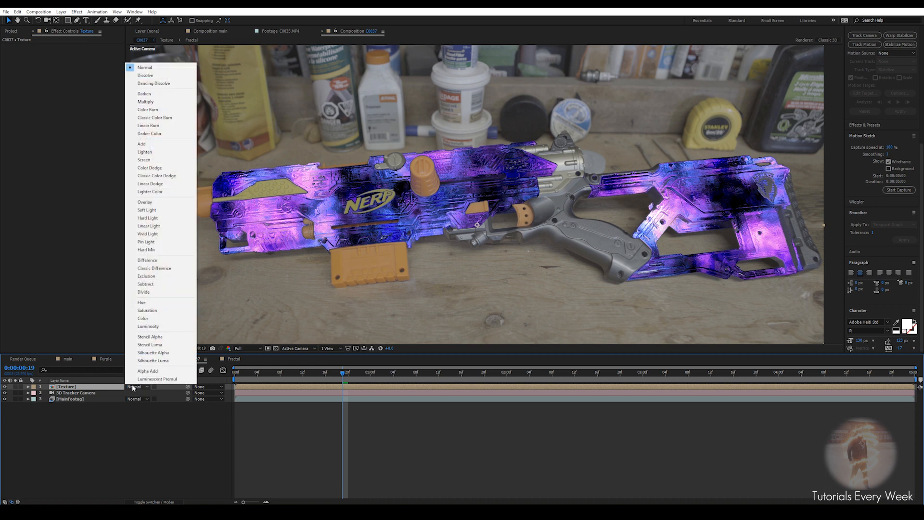
{"action": "left_click", "coordinate": [117, 418]}
{"action": "left_click", "coordinate": [89, 386]}
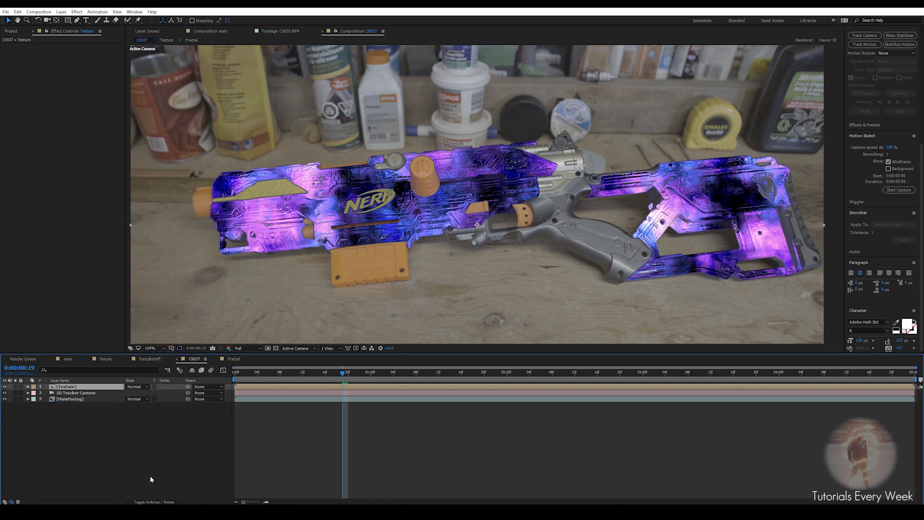
{"action": "left_click", "coordinate": [134, 389]}
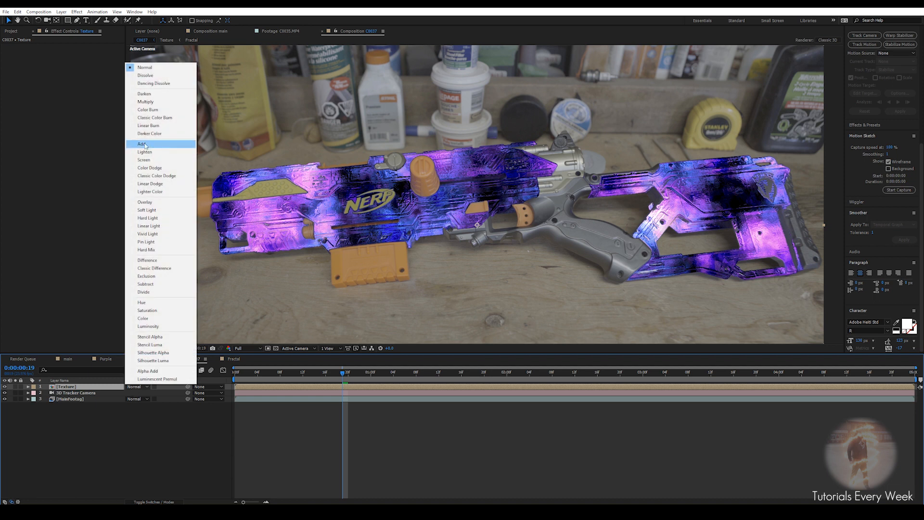
{"action": "left_click", "coordinate": [153, 144]}
{"action": "left_click", "coordinate": [129, 386]}
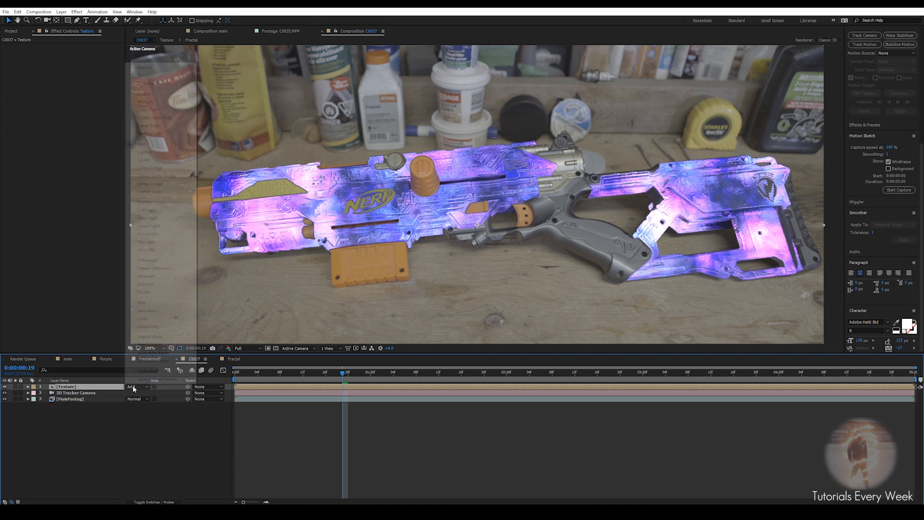
{"action": "left_click", "coordinate": [149, 70]}
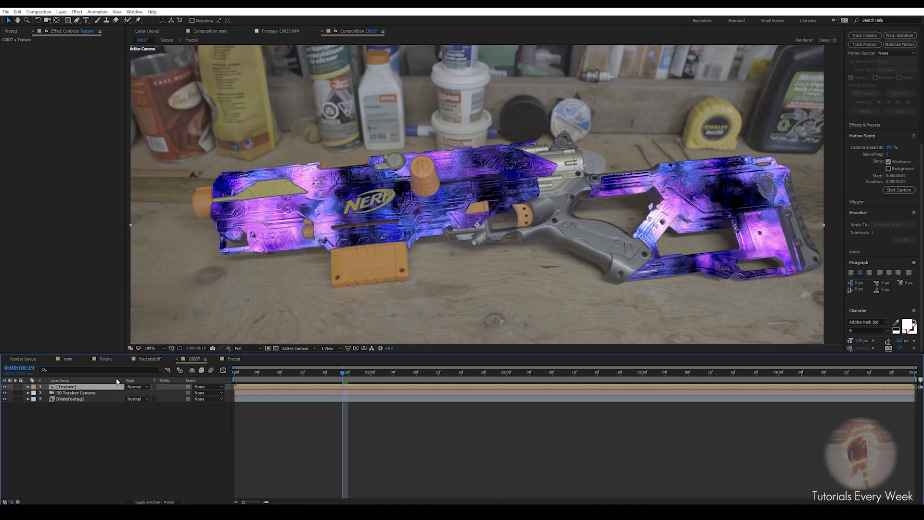
Step: Apply CC Radial Fast Blur to the Texture layer and set its Amount to 2
{"action": "key", "text": "ctrl+space"}
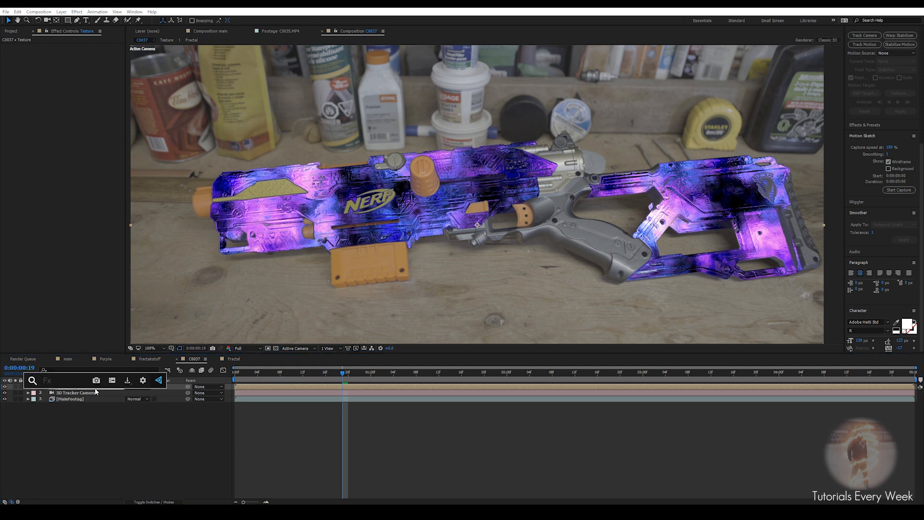
{"action": "type", "text": "cc r"}
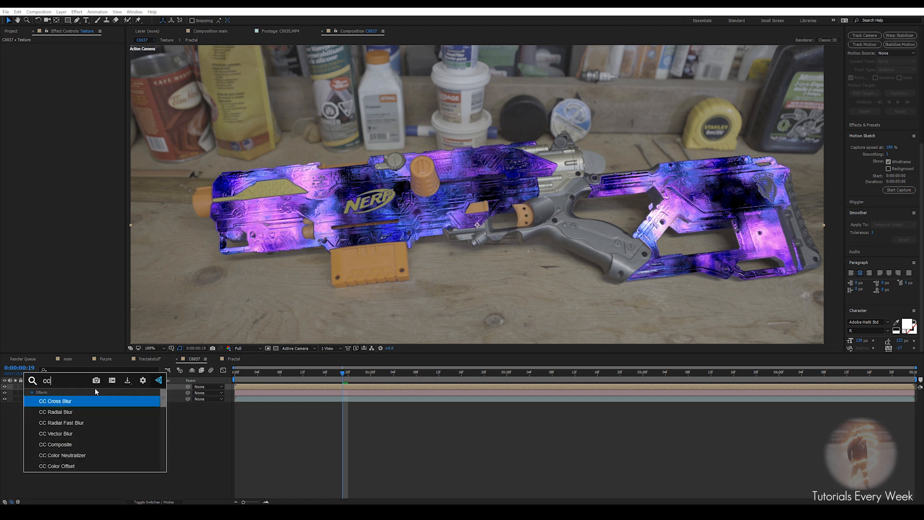
{"action": "key", "text": "Down"}
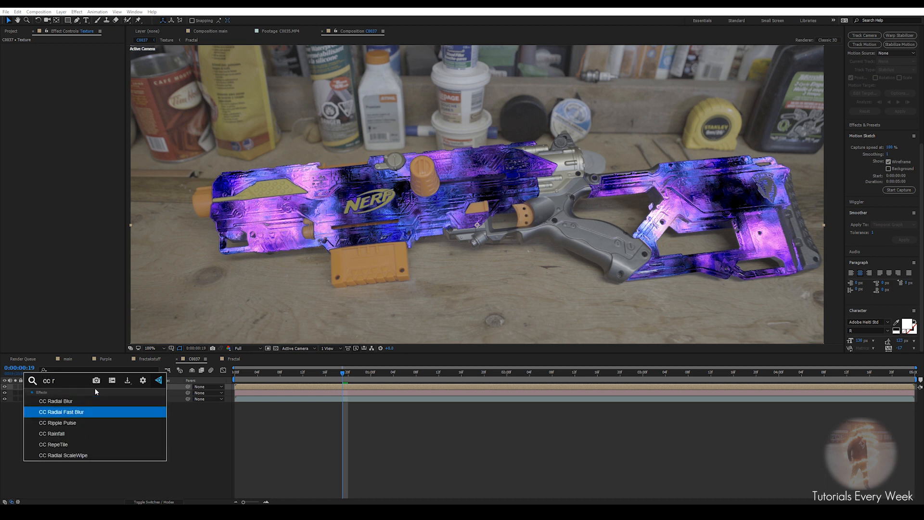
{"action": "key", "text": "Return"}
{"action": "scroll", "coordinate": [369, 166], "scroll_direction": "up", "scroll_amount": 2}
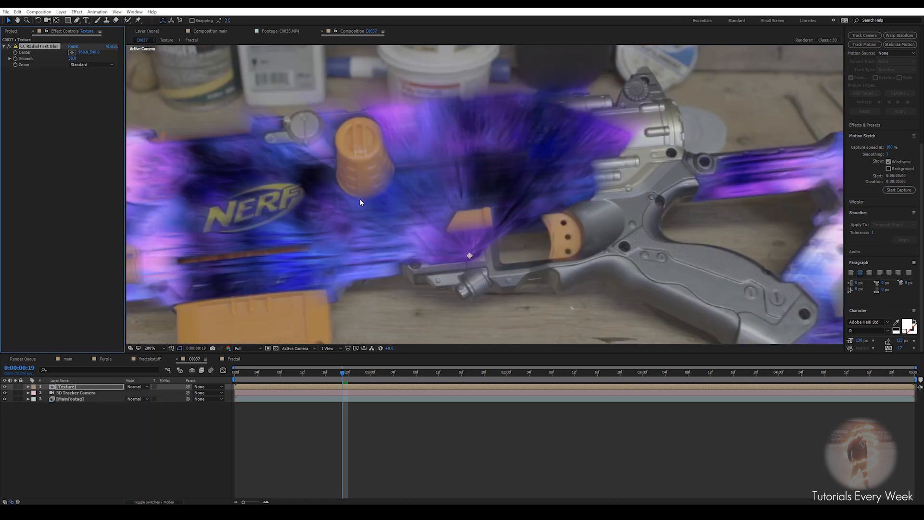
{"action": "left_click", "coordinate": [73, 58]}
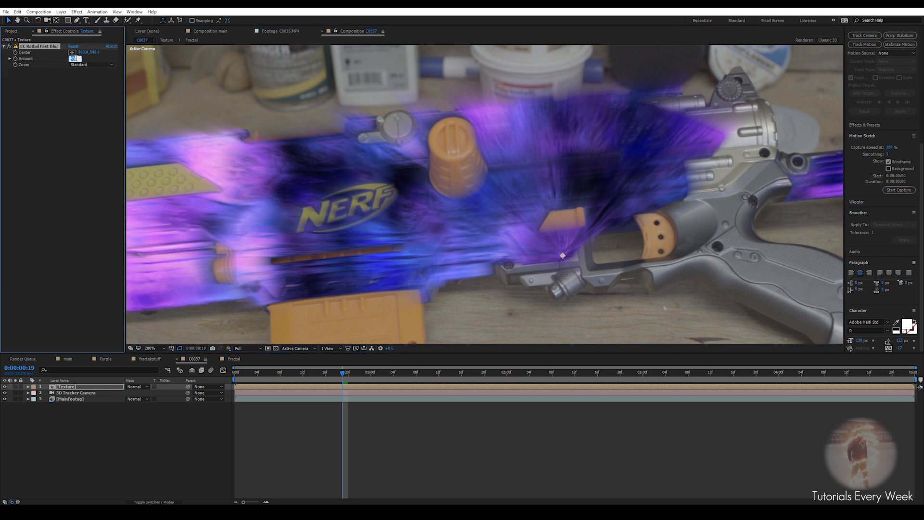
{"action": "type", "text": "2"}
{"action": "key", "text": "Return"}
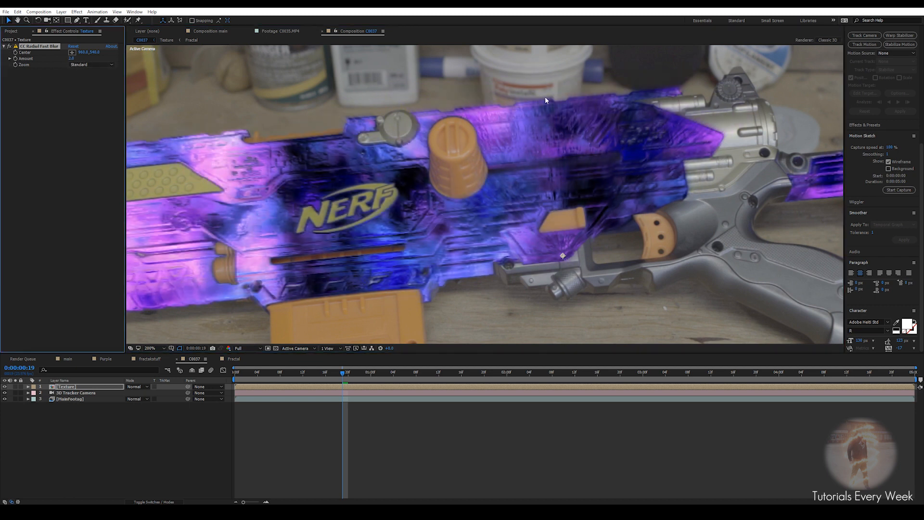
Step: Compare the gun with and without the radial blur, and reduce the blur Amount to 1
{"action": "left_click_drag", "start_coordinate": [321, 219], "coordinate": [508, 194]}
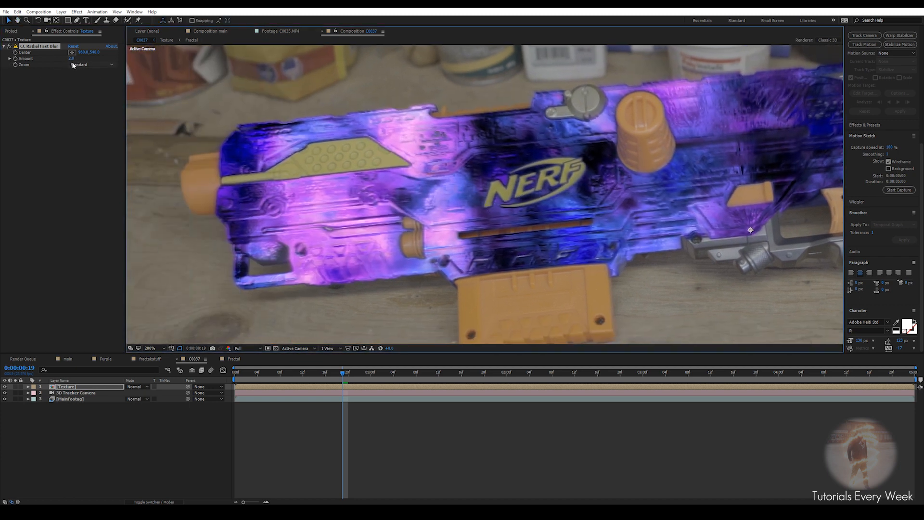
{"action": "left_click", "coordinate": [9, 46]}
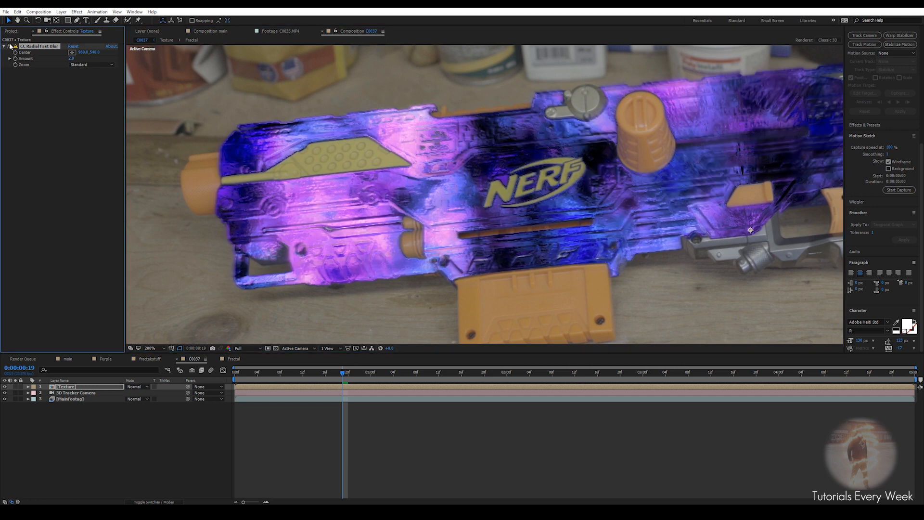
{"action": "left_click", "coordinate": [9, 46]}
{"action": "left_click", "coordinate": [72, 59]}
{"action": "key", "text": "Return"}
{"action": "scroll", "coordinate": [566, 174], "scroll_direction": "down", "scroll_amount": 1}
{"action": "left_click_drag", "start_coordinate": [561, 175], "coordinate": [505, 173]}
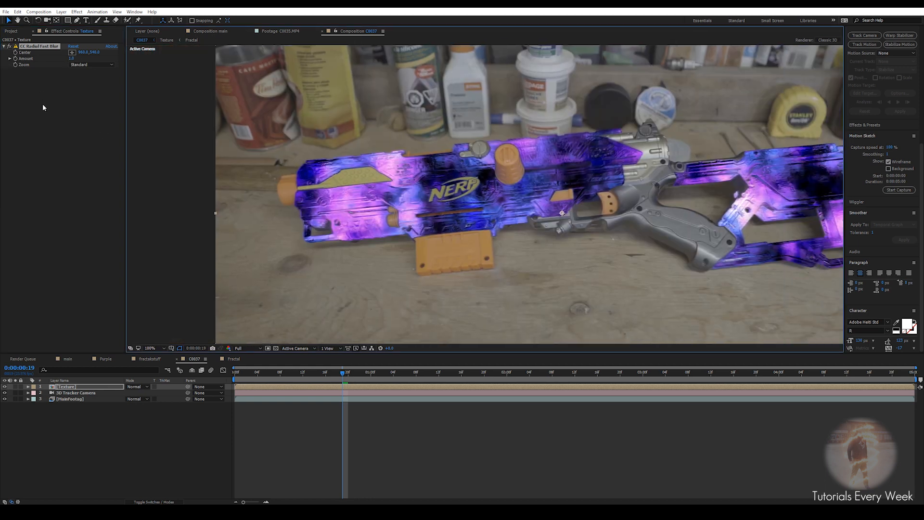
Step: Apply the Glow effect to the Texture layer, keeping Glow Colors on Original Colors
{"action": "key", "text": "ctrl+space"}
{"action": "type", "text": "glow"}
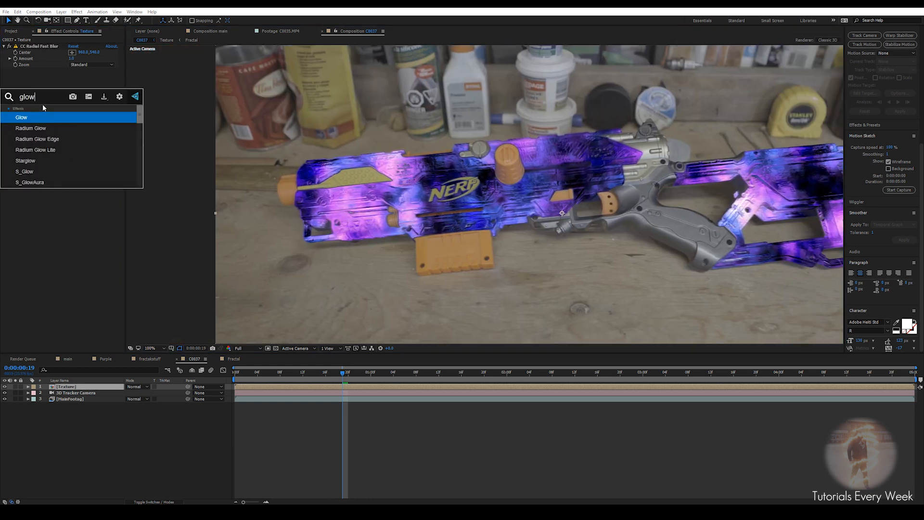
{"action": "key", "text": "Return"}
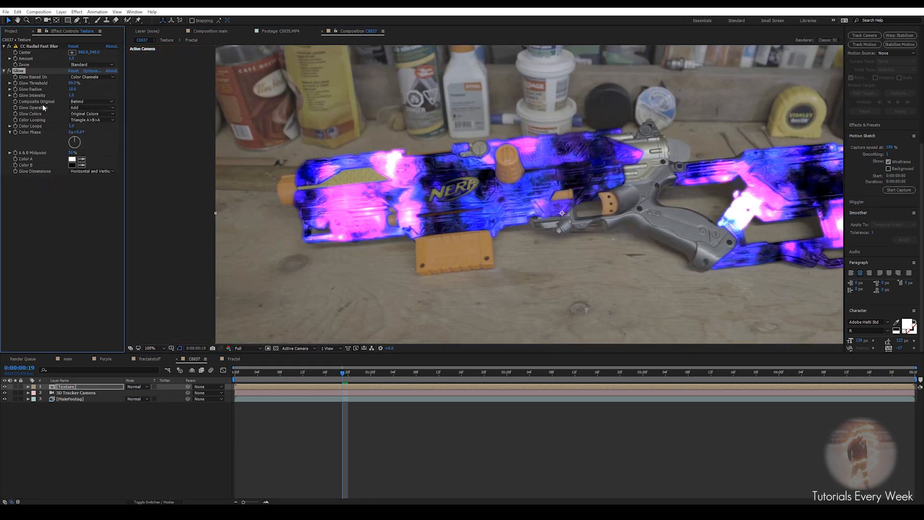
{"action": "left_click", "coordinate": [84, 113]}
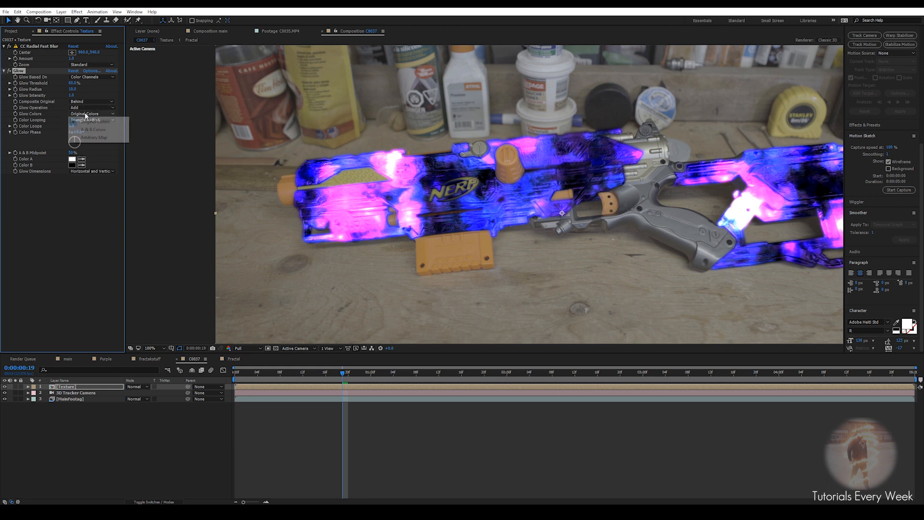
{"action": "left_click", "coordinate": [50, 116]}
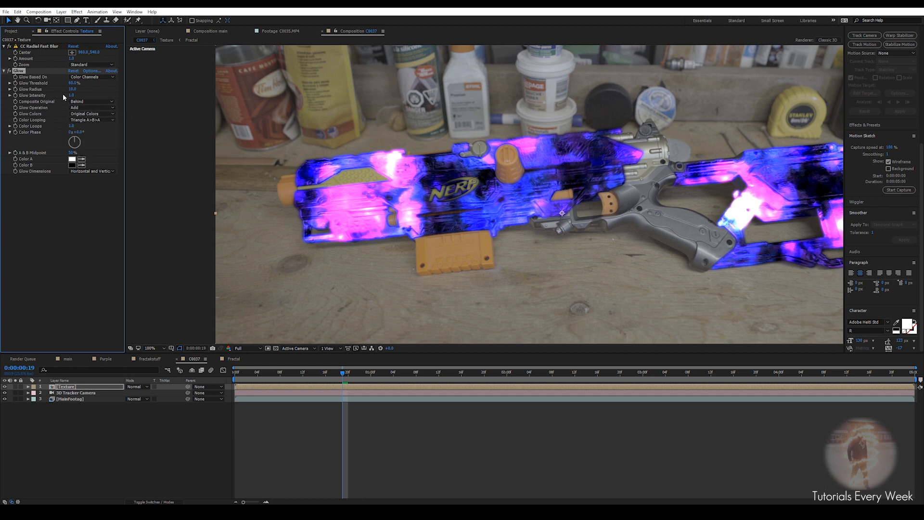
Step: Try a larger Glow Radius with a higher Threshold, compare the glow on and off, and reset the effect
{"action": "left_click_drag", "start_coordinate": [72, 89], "coordinate": [121, 91]}
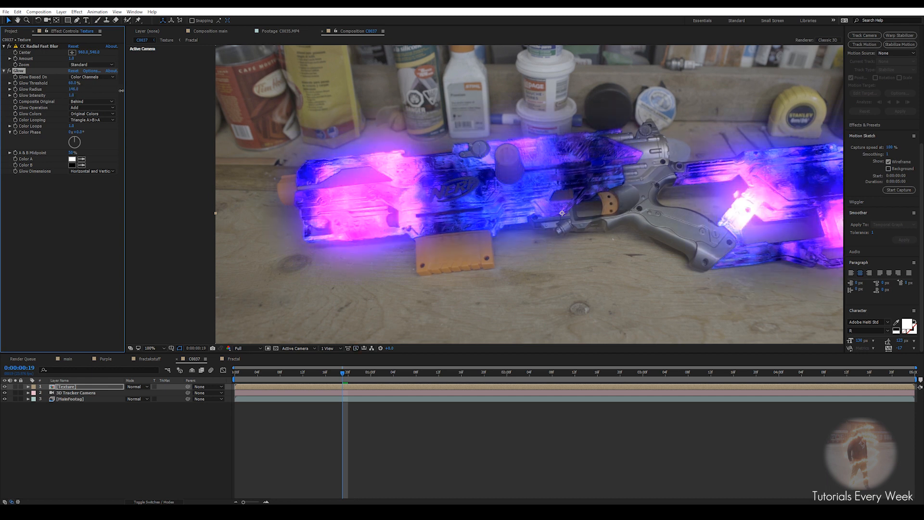
{"action": "left_click", "coordinate": [73, 89]}
{"action": "left_click_drag", "start_coordinate": [72, 84], "coordinate": [109, 86]}
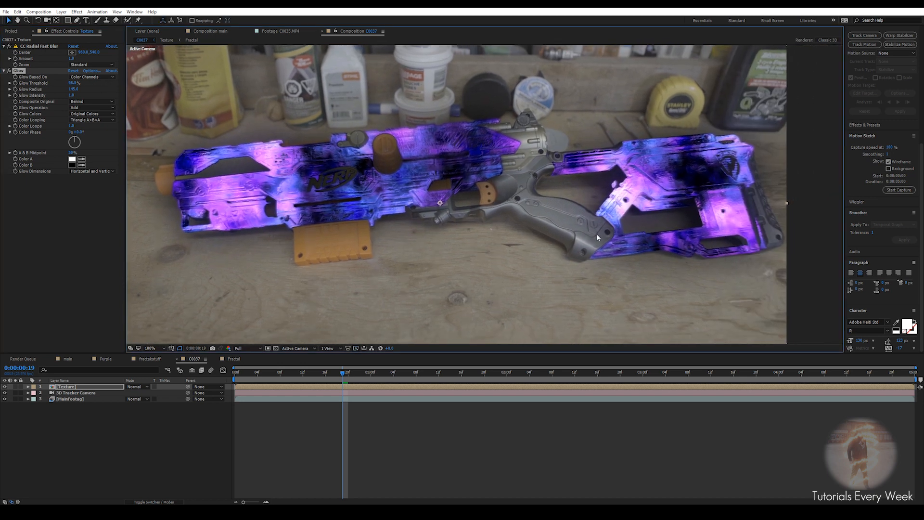
{"action": "left_click", "coordinate": [10, 71]}
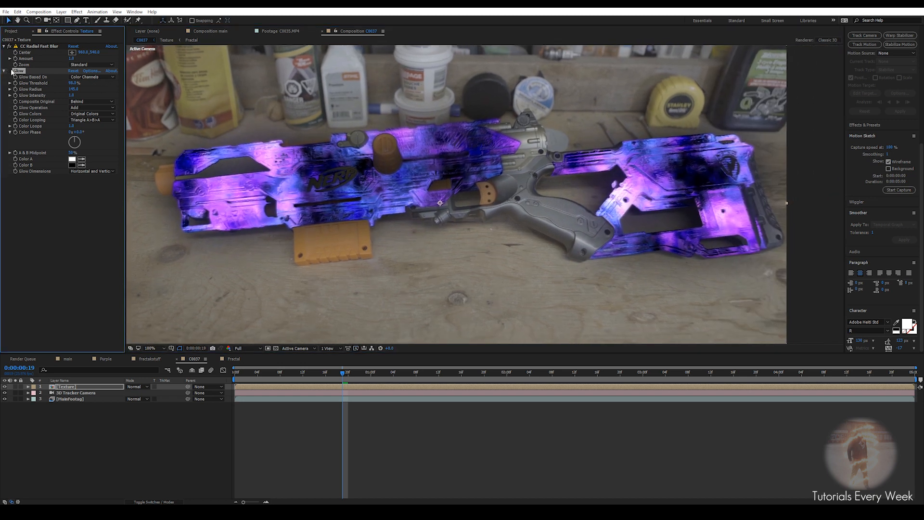
{"action": "left_click", "coordinate": [11, 71]}
{"action": "left_click", "coordinate": [10, 71]}
{"action": "left_click", "coordinate": [10, 71]}
{"action": "left_click", "coordinate": [73, 71]}
Step: Switch Glow Colors to A & B Colors and raise the Glow Threshold and Radius for a softer, wider glow
{"action": "left_click", "coordinate": [84, 114]}
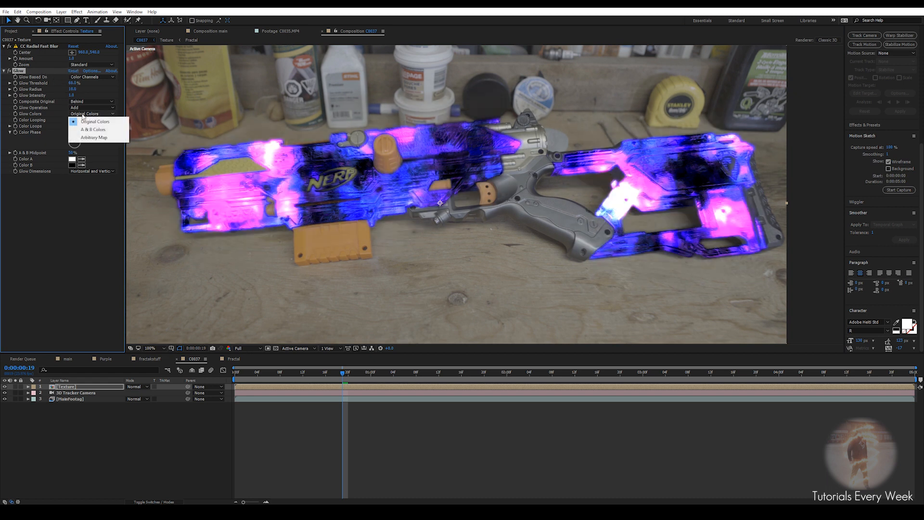
{"action": "left_click", "coordinate": [88, 130]}
{"action": "scroll", "coordinate": [306, 220], "scroll_direction": "up", "scroll_amount": 3}
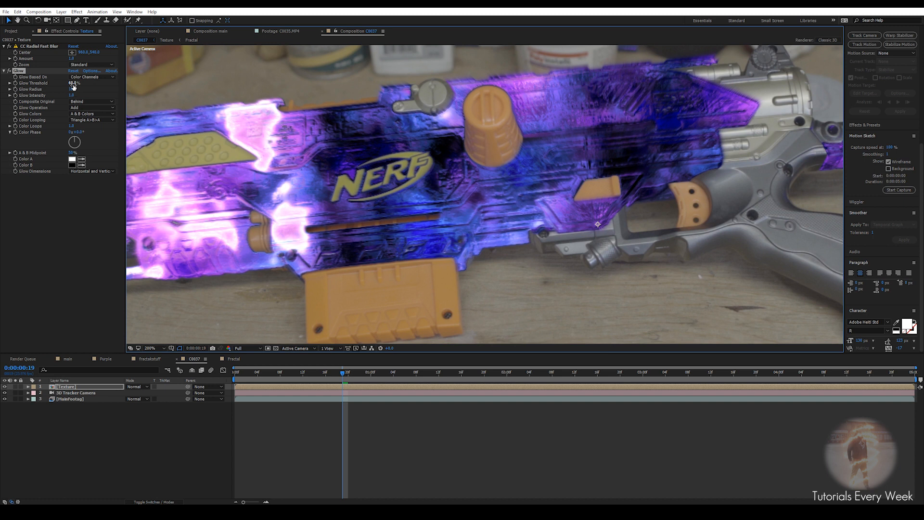
{"action": "left_click_drag", "start_coordinate": [73, 83], "coordinate": [129, 90]}
{"action": "scroll", "coordinate": [331, 175], "scroll_direction": "down", "scroll_amount": 4}
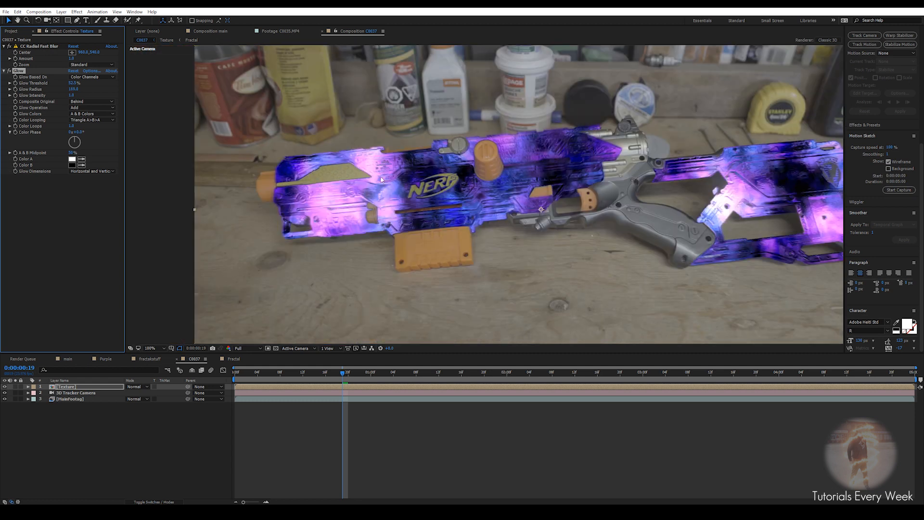
{"action": "scroll", "coordinate": [330, 175], "scroll_direction": "up", "scroll_amount": 3}
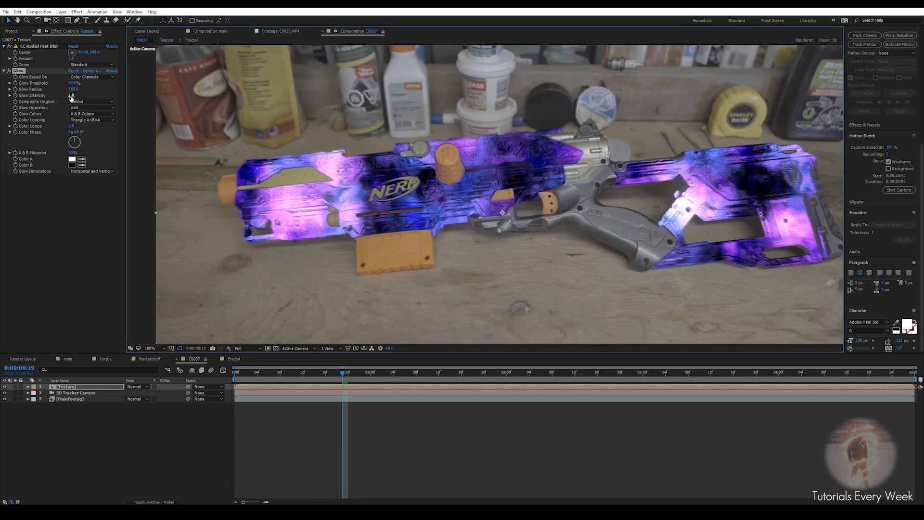
Step: Lower the Glow Intensity to 0.3 and compare the gun with the glow on and off
{"action": "left_click_drag", "start_coordinate": [71, 95], "coordinate": [37, 92]}
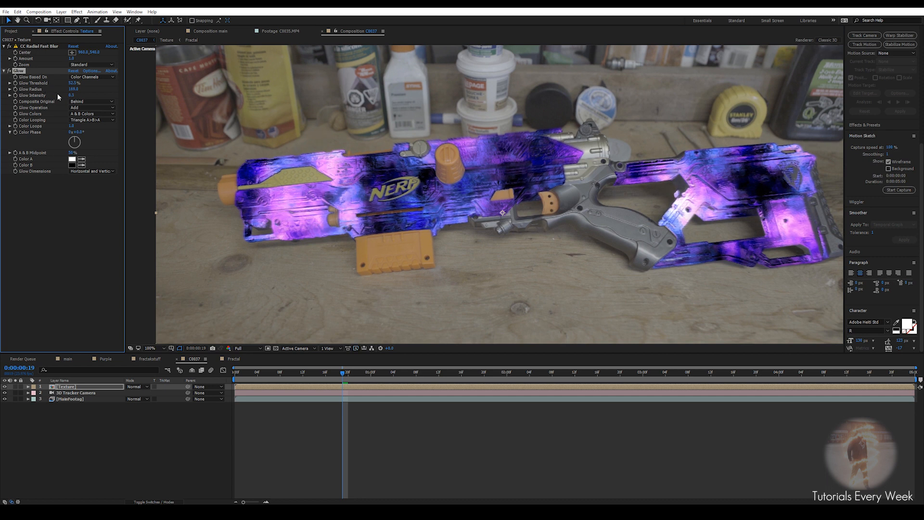
{"action": "left_click", "coordinate": [9, 71]}
{"action": "left_click", "coordinate": [10, 71]}
{"action": "left_click", "coordinate": [10, 71]}
{"action": "left_click", "coordinate": [9, 71]}
Step: Show the whole frame and scrub the timeline to 0:00:02:01 to check the texture on the moving gun
{"action": "scroll", "coordinate": [416, 232], "scroll_direction": "down", "scroll_amount": 1}
{"action": "left_click_drag", "start_coordinate": [416, 232], "coordinate": [392, 241]}
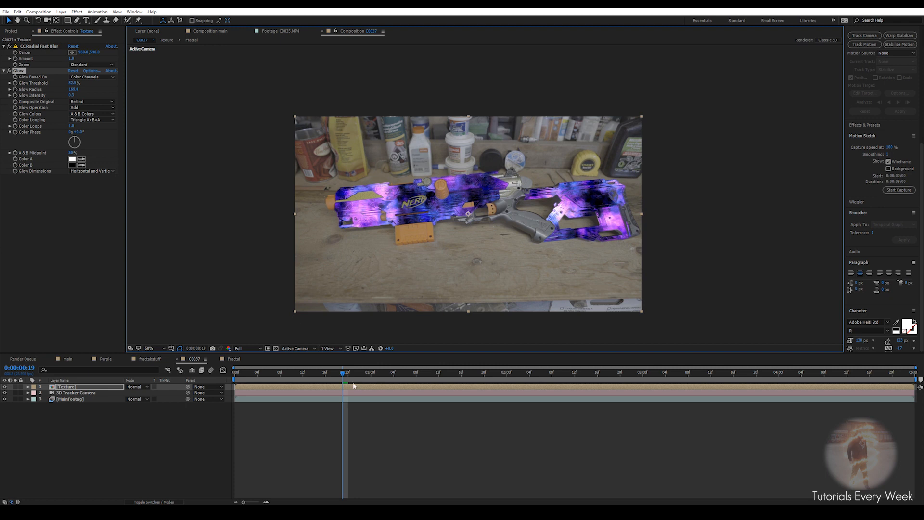
{"action": "left_click_drag", "start_coordinate": [378, 376], "coordinate": [512, 372]}
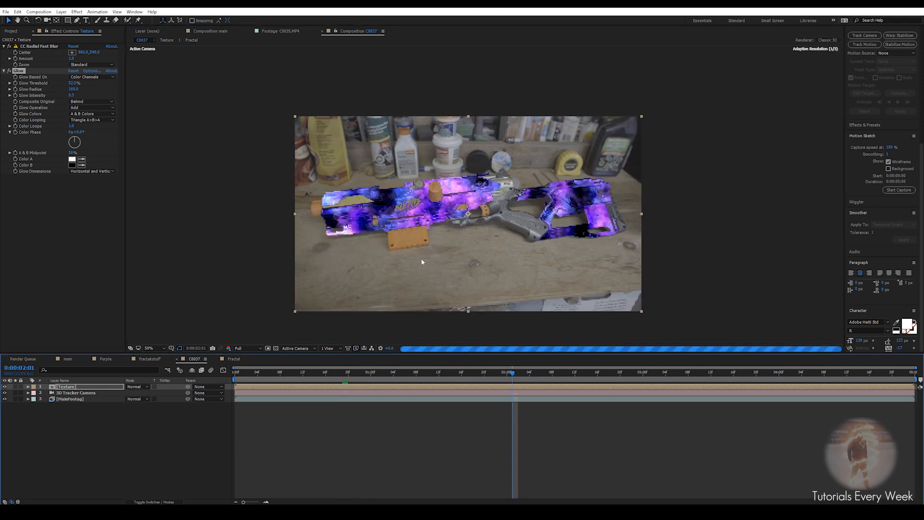
Step: Examine the texture's embossed detail on the gun up close, and check the project's color depth setting
{"action": "scroll", "coordinate": [387, 213], "scroll_direction": "up", "scroll_amount": 1}
{"action": "scroll", "coordinate": [391, 218], "scroll_direction": "up", "scroll_amount": 1}
{"action": "left_click_drag", "start_coordinate": [408, 221], "coordinate": [538, 185]}
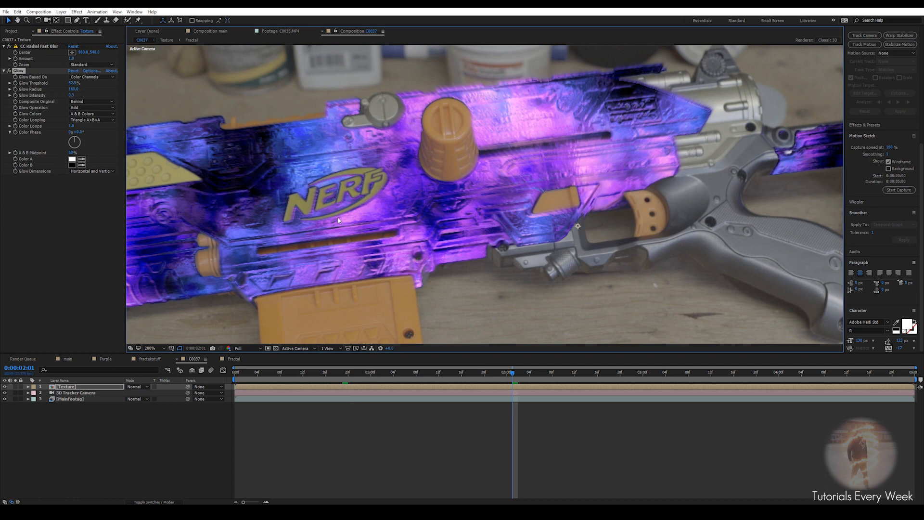
{"action": "left_click", "coordinate": [10, 32]}
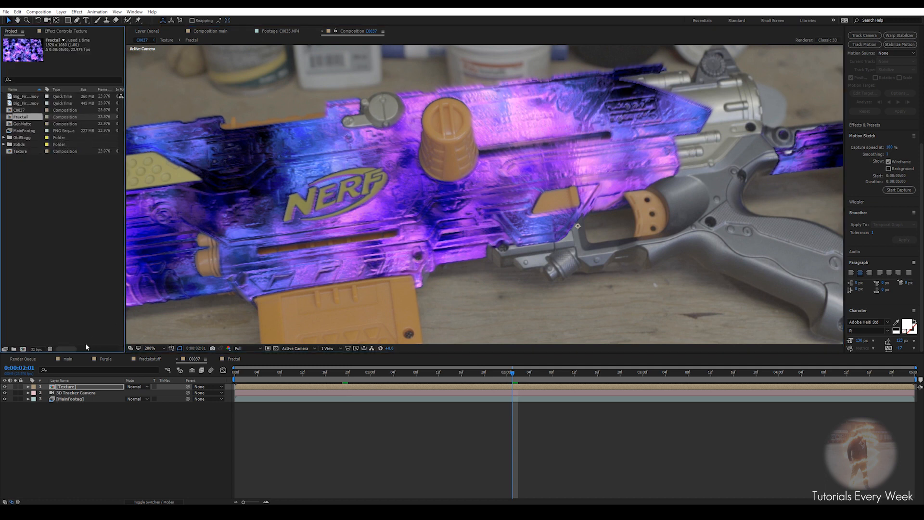
{"action": "left_click", "coordinate": [37, 349]}
{"action": "left_click", "coordinate": [37, 350]}
{"action": "scroll", "coordinate": [437, 192], "scroll_direction": "down", "scroll_amount": 2}
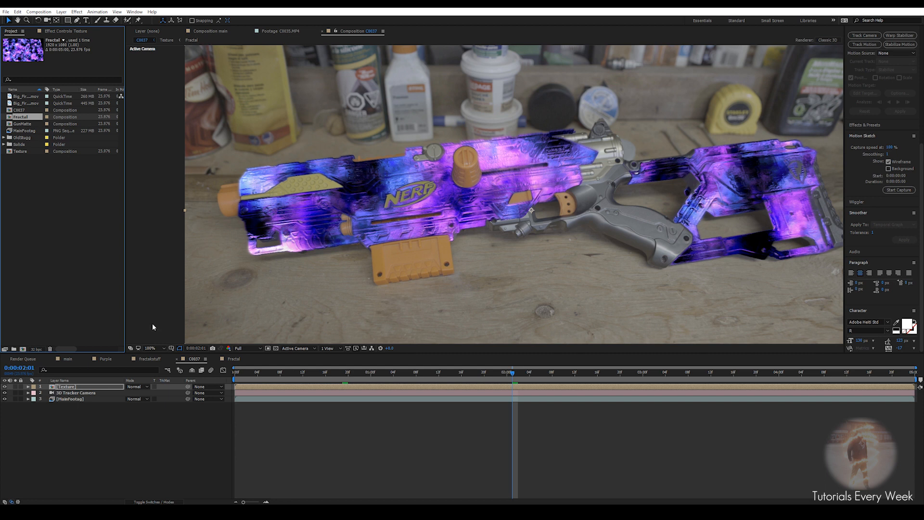
Step: Scrub the timeline back to 0:00:00:23 to check the texture on the gun at an earlier frame
{"action": "left_click", "coordinate": [399, 373]}
{"action": "left_click_drag", "start_coordinate": [369, 374], "coordinate": [297, 373]}
{"action": "left_click_drag", "start_coordinate": [351, 380], "coordinate": [365, 377]}
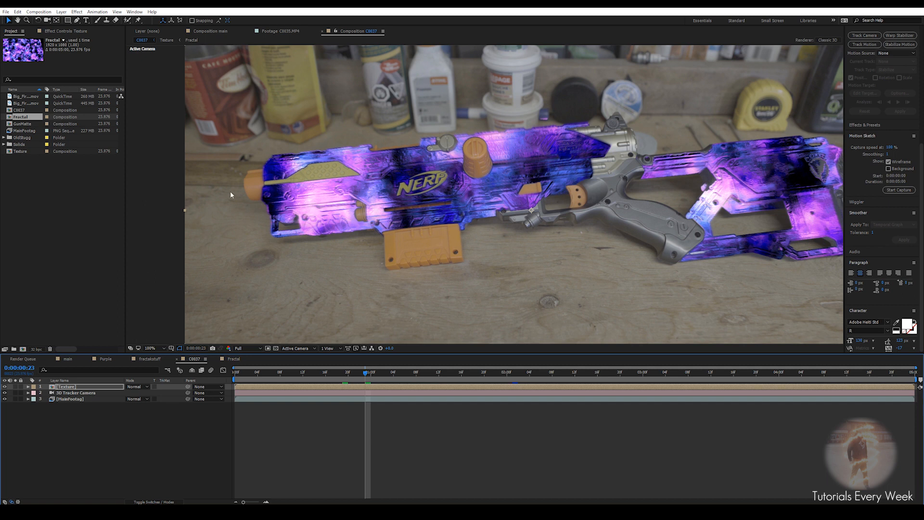
Step: Review the nested Texture and GunMatte compositions and their layers, and return to the C0037 composition
{"action": "double_click", "coordinate": [66, 387]}
{"action": "double_click", "coordinate": [351, 209]}
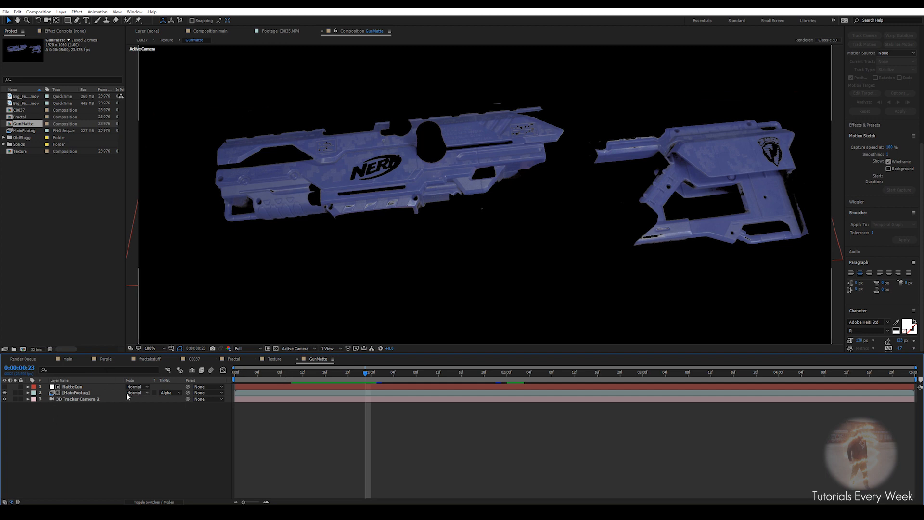
{"action": "left_click", "coordinate": [96, 393]}
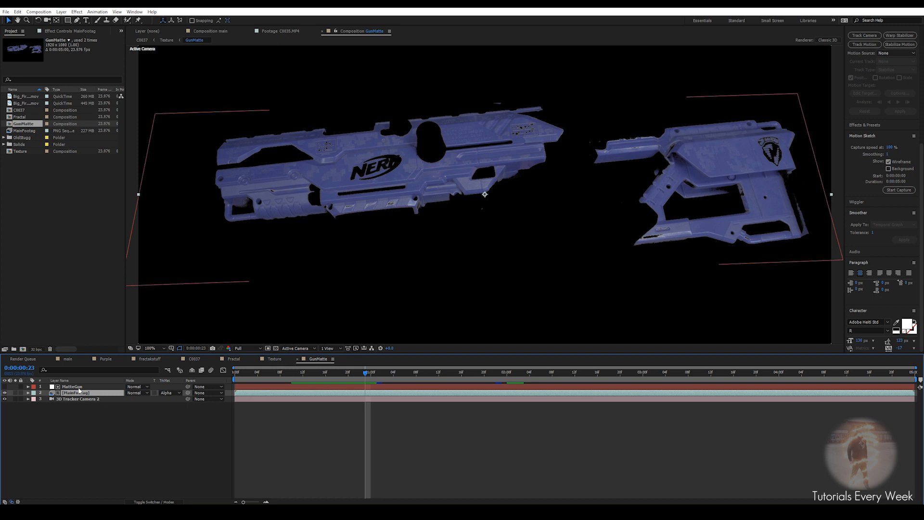
{"action": "left_click", "coordinate": [276, 360]}
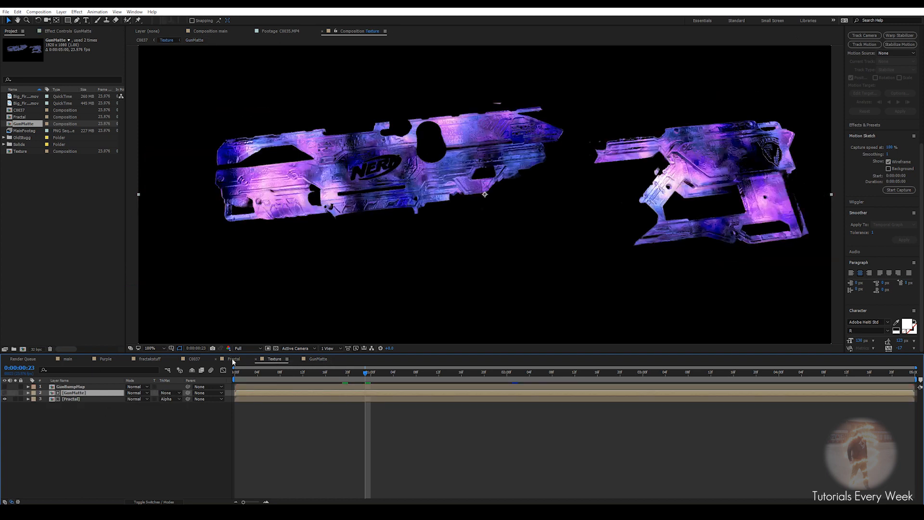
{"action": "left_click", "coordinate": [234, 360]}
{"action": "left_click", "coordinate": [196, 359]}
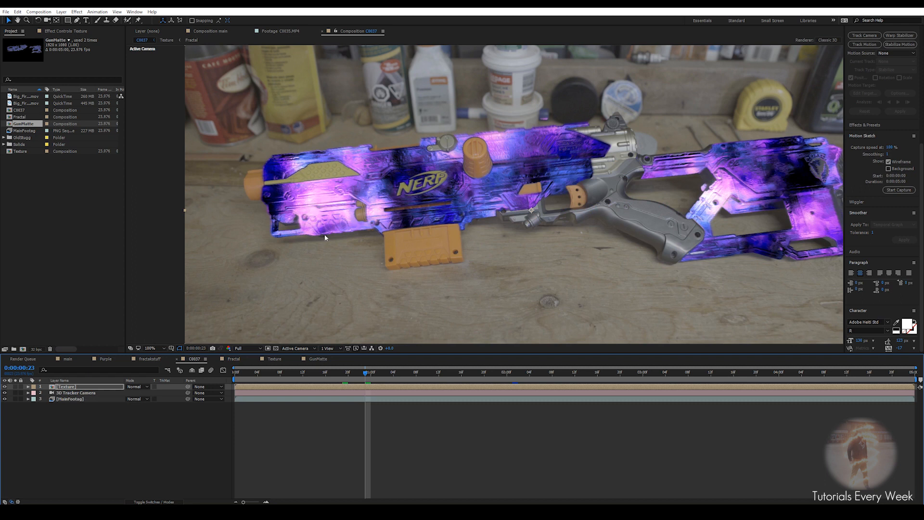
{"action": "scroll", "coordinate": [611, 176], "scroll_direction": "down", "scroll_amount": 1}
{"action": "scroll", "coordinate": [610, 176], "scroll_direction": "up", "scroll_amount": 1}
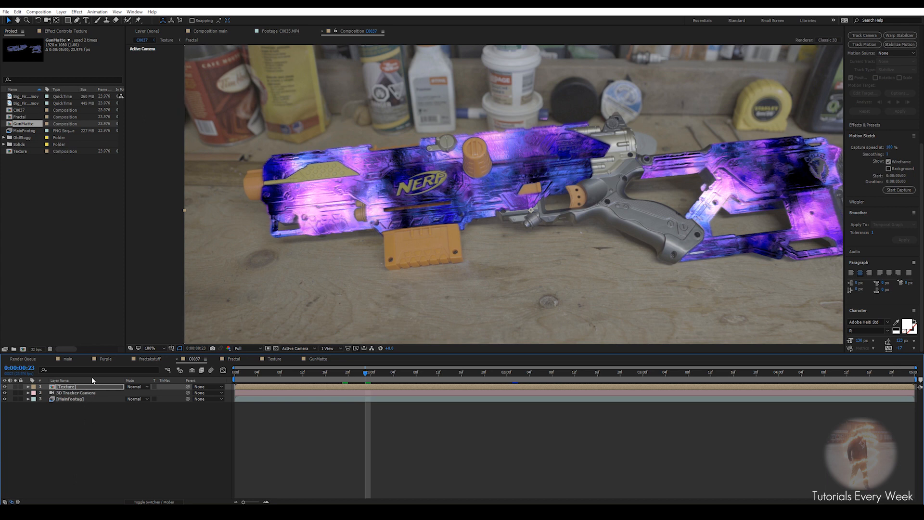
Step: Close the main composition's viewer and dock the nested Fractal composition in its own viewer beside C0037
{"action": "left_click", "coordinate": [211, 34]}
{"action": "left_click", "coordinate": [347, 31]}
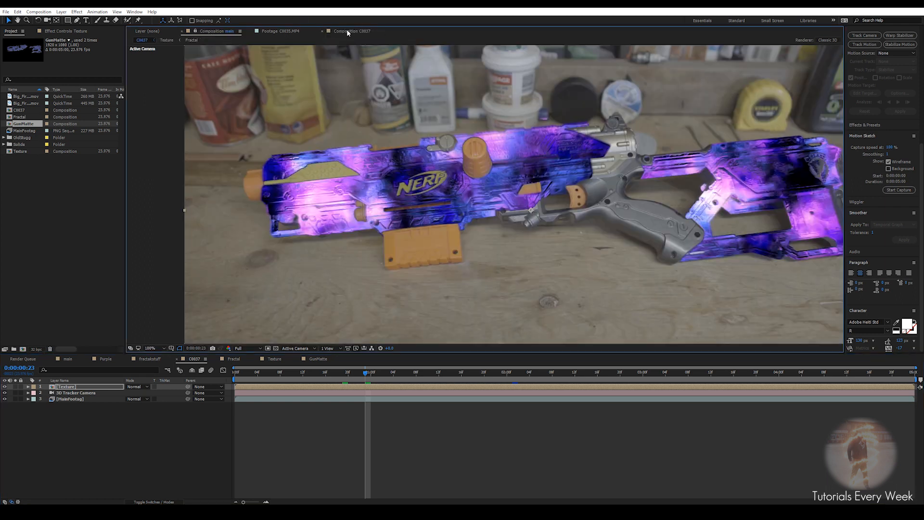
{"action": "left_click", "coordinate": [335, 31]}
{"action": "left_click", "coordinate": [181, 31]}
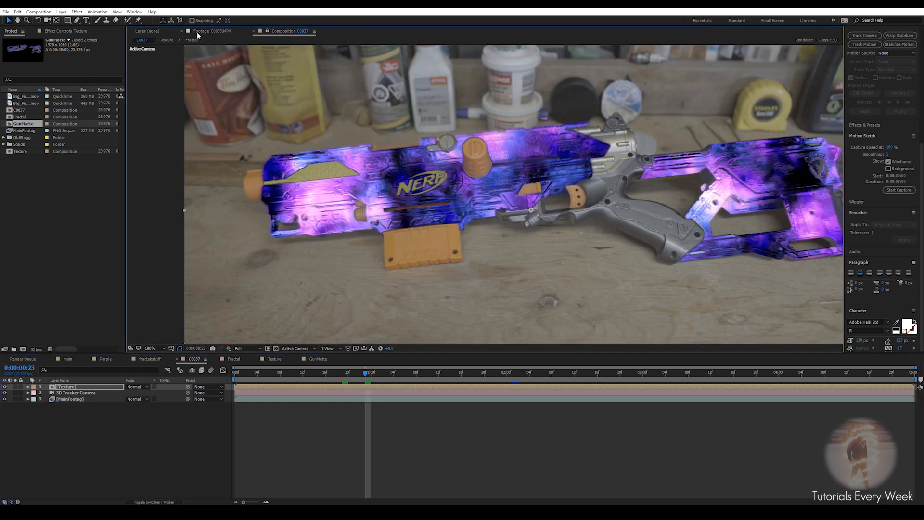
{"action": "double_click", "coordinate": [66, 387]}
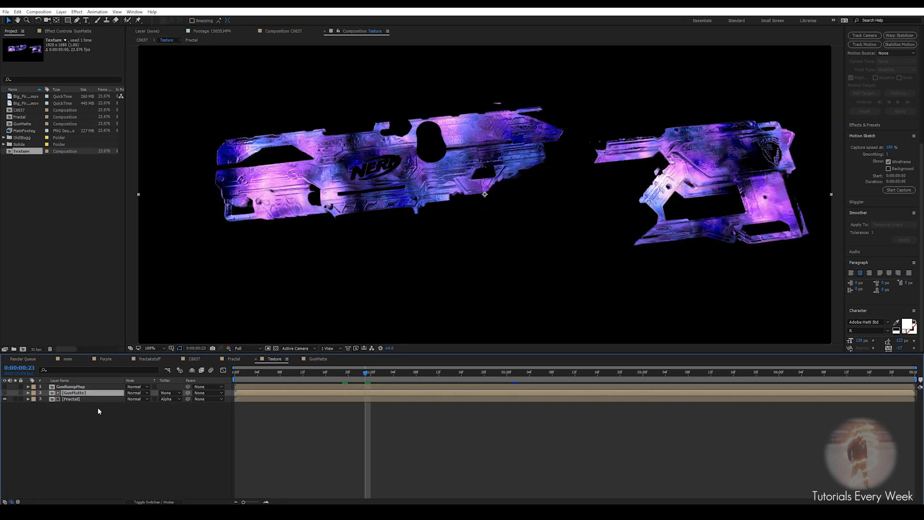
{"action": "double_click", "coordinate": [71, 398]}
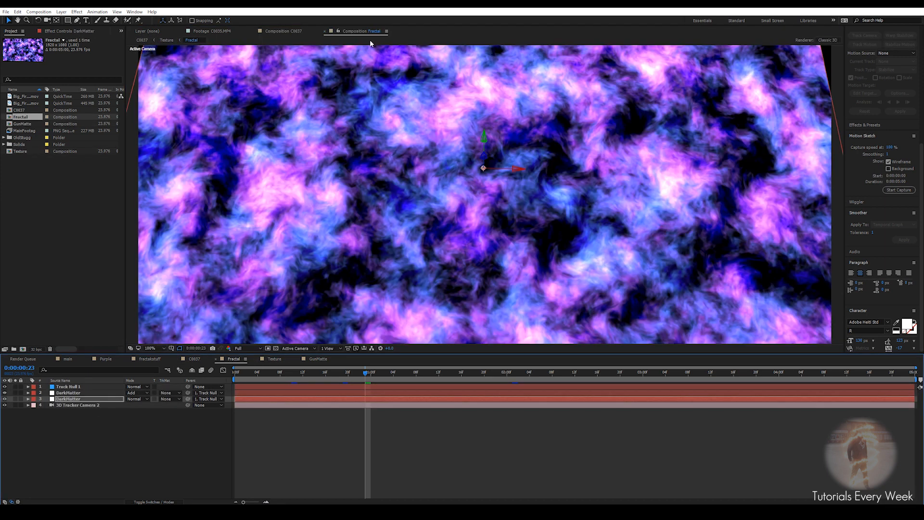
{"action": "left_click_drag", "start_coordinate": [358, 30], "coordinate": [838, 149]}
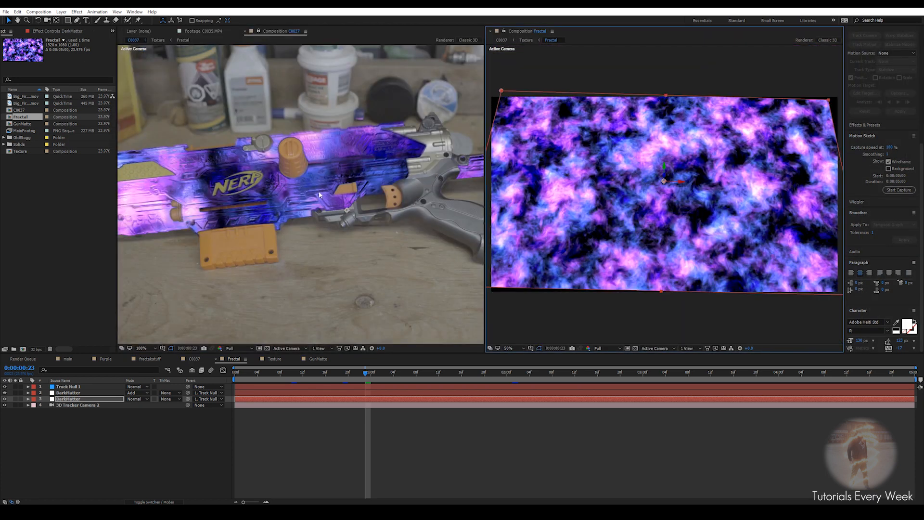
Step: Add both Big_Fire clips to the Fractal composition below Track Null 1 and hide the two DarkMatter layers
{"action": "scroll", "coordinate": [351, 217], "scroll_direction": "down", "scroll_amount": 2}
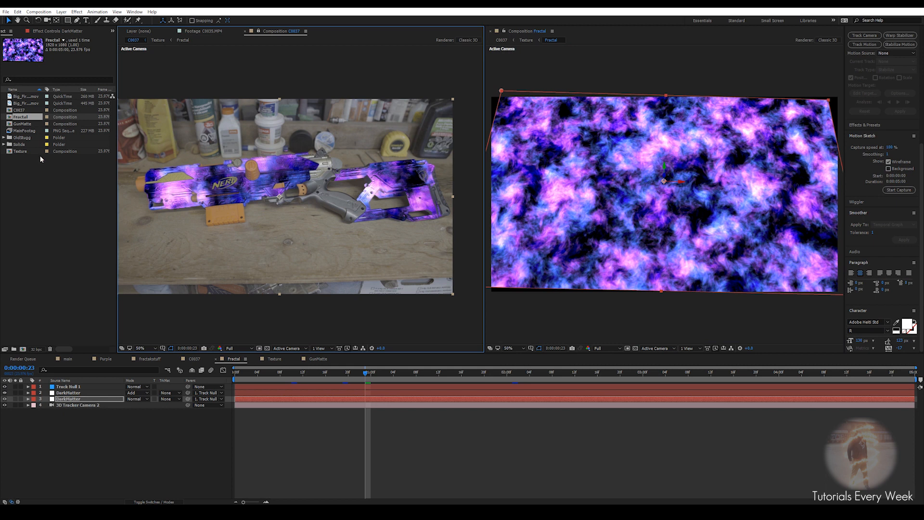
{"action": "left_click", "coordinate": [27, 96]}
{"action": "left_click", "coordinate": [27, 103], "text": "shift"}
{"action": "left_click_drag", "start_coordinate": [26, 102], "coordinate": [79, 390]}
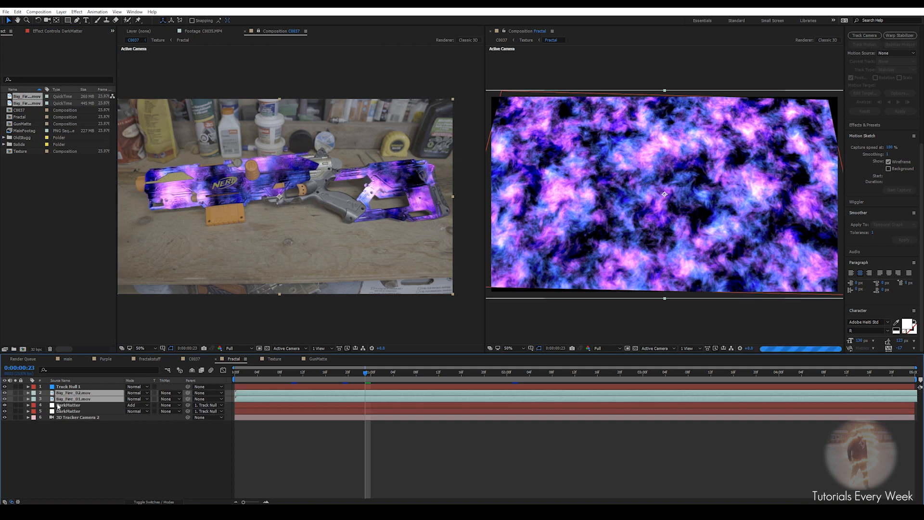
{"action": "left_click", "coordinate": [5, 411]}
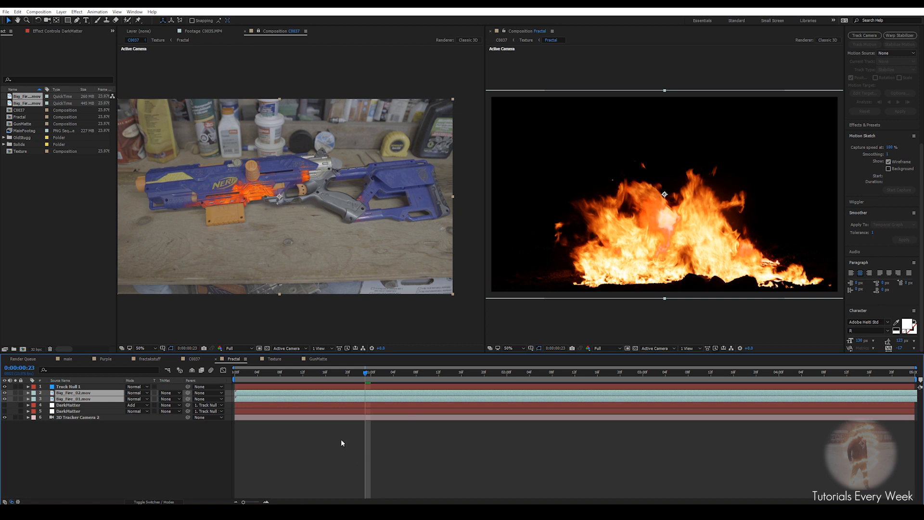
Step: Place Big_Fire_02.mov below Big_Fire_01.mov, and try a white solid beneath both fire clips before deleting it
{"action": "right_click", "coordinate": [332, 365]}
{"action": "mouse_move", "coordinate": [352, 371]}
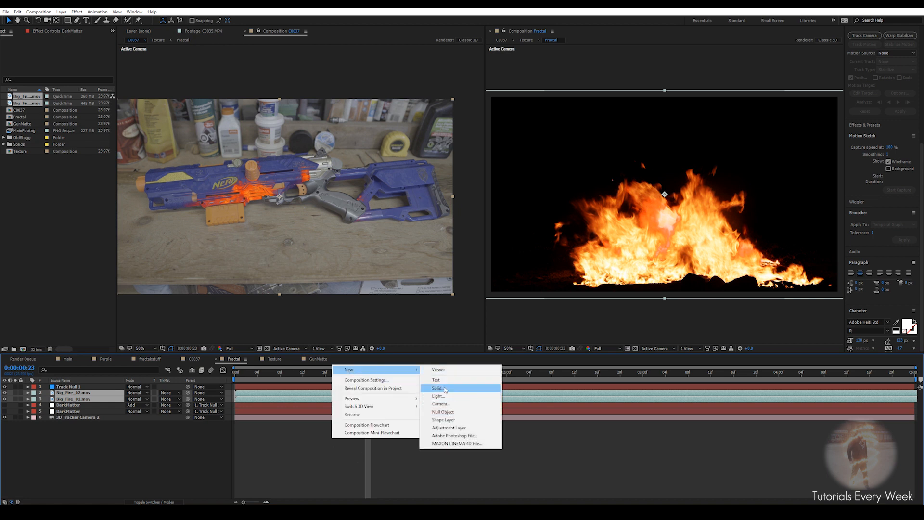
{"action": "left_click", "coordinate": [437, 387]}
{"action": "left_click", "coordinate": [484, 319]}
{"action": "left_click_drag", "start_coordinate": [77, 399], "coordinate": [74, 409]}
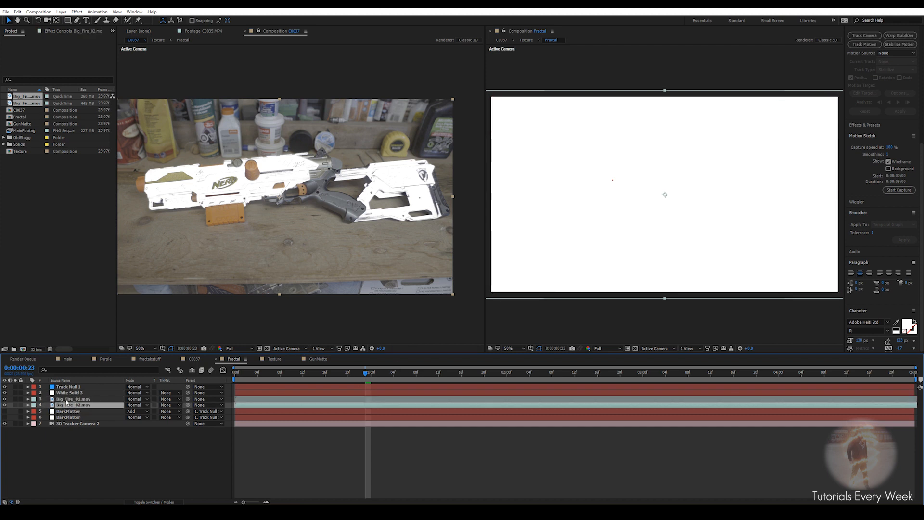
{"action": "left_click_drag", "start_coordinate": [67, 393], "coordinate": [68, 409]}
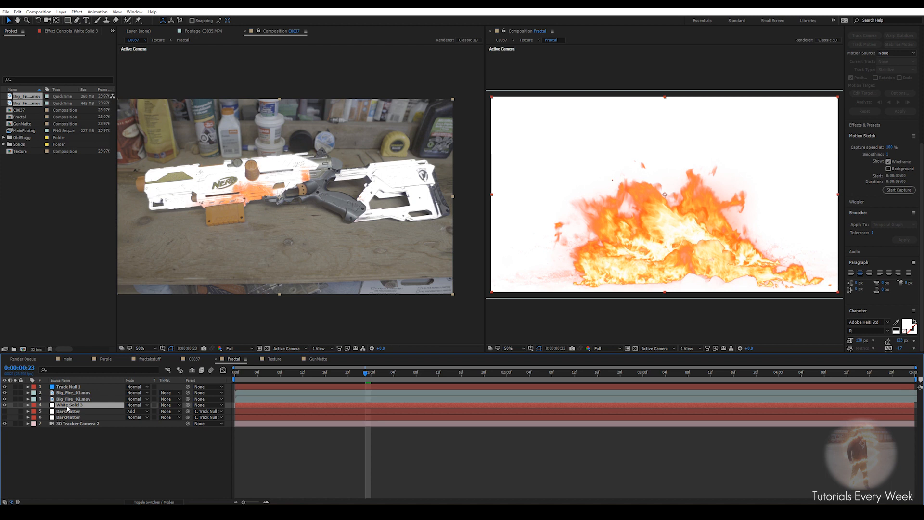
{"action": "key", "text": "Delete"}
Step: Make both fire layers 3D and parent them to the upper DarkMatter layer
{"action": "scroll", "coordinate": [219, 202], "scroll_direction": "up", "scroll_amount": 3}
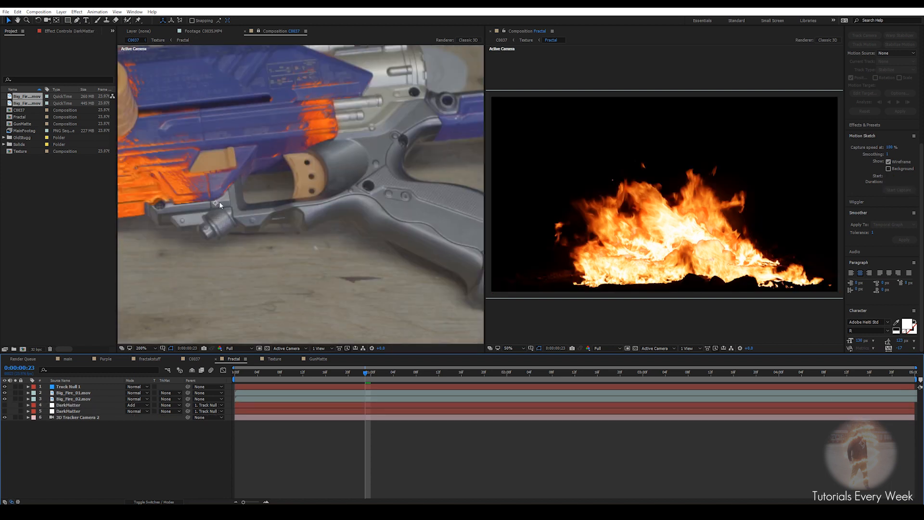
{"action": "left_click_drag", "start_coordinate": [219, 205], "coordinate": [307, 228]}
{"action": "scroll", "coordinate": [270, 206], "scroll_direction": "down", "scroll_amount": 2}
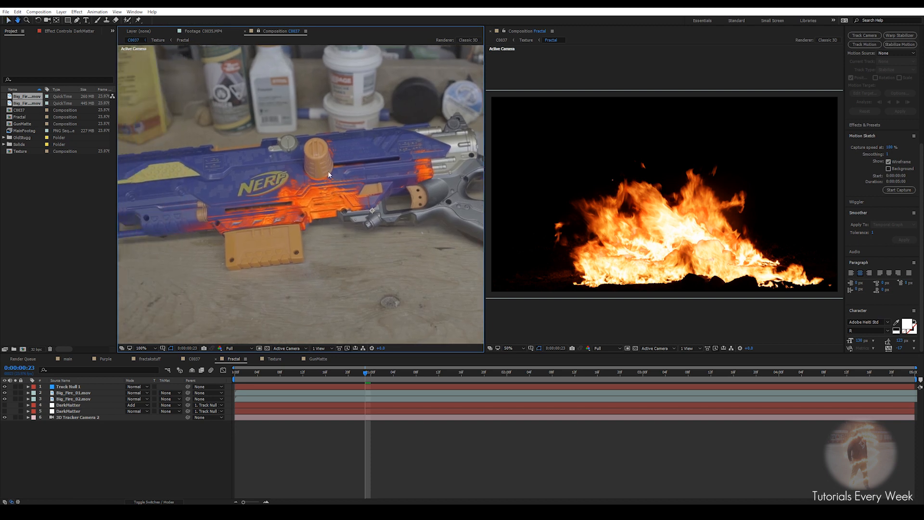
{"action": "left_click", "coordinate": [75, 398]}
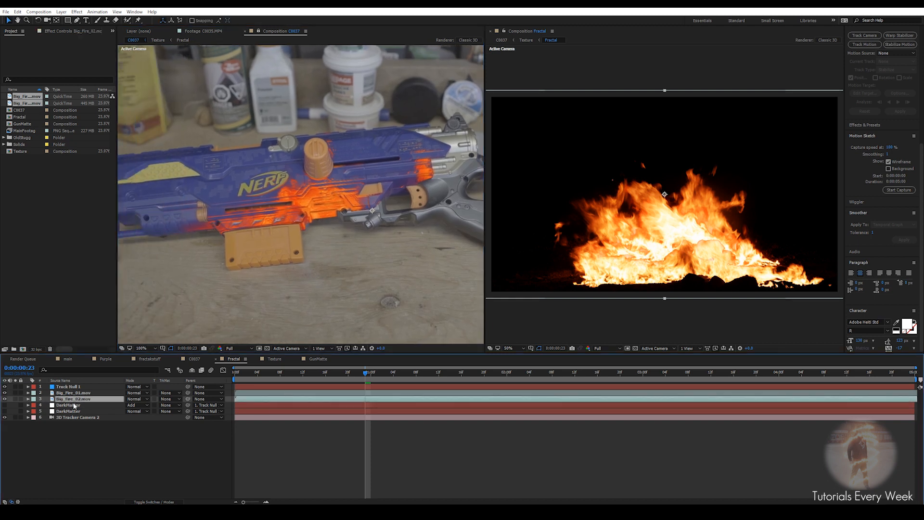
{"action": "left_click", "coordinate": [74, 394], "text": "ctrl"}
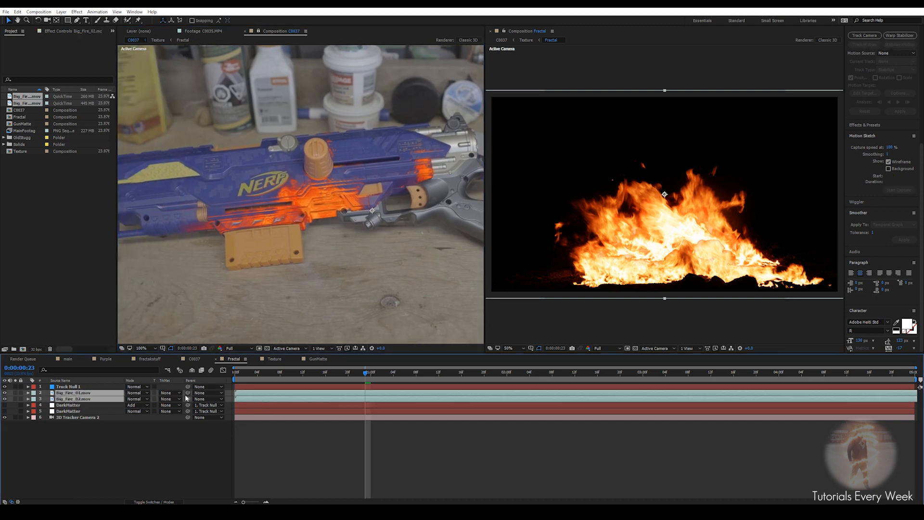
{"action": "left_click", "coordinate": [145, 500]}
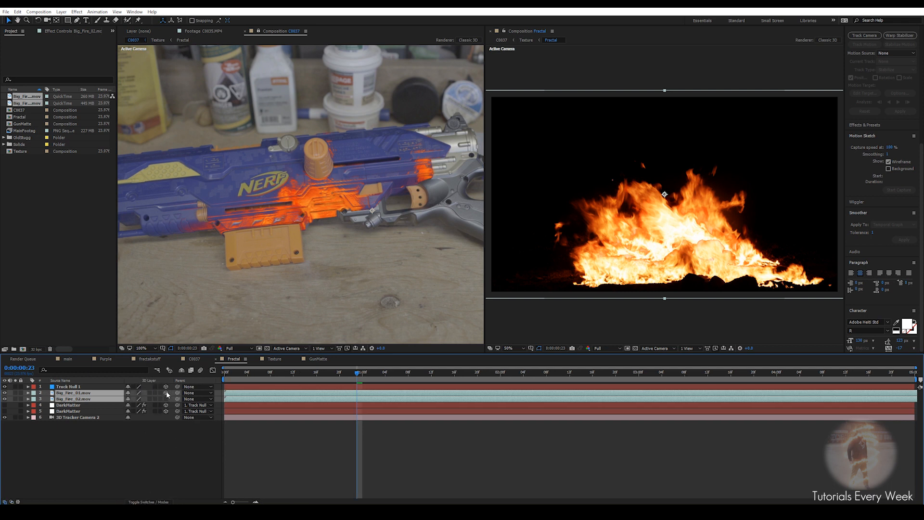
{"action": "left_click", "coordinate": [166, 392]}
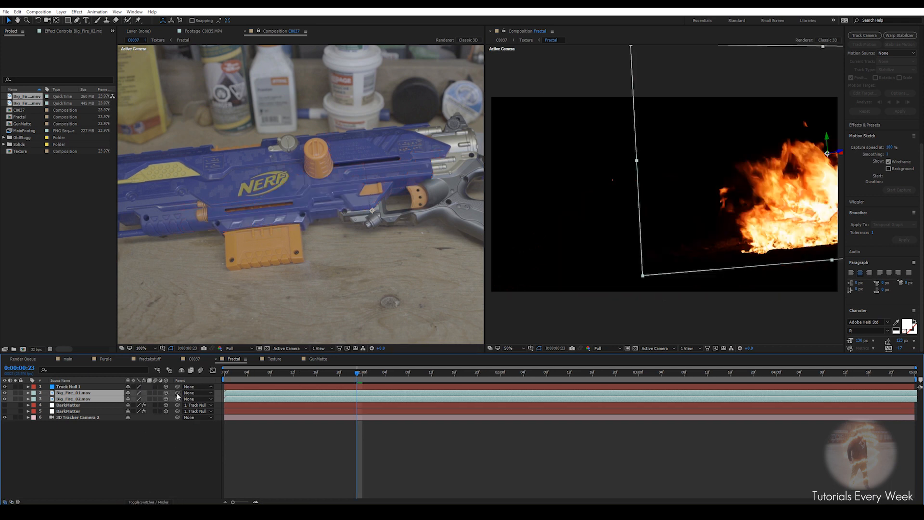
{"action": "left_click_drag", "start_coordinate": [178, 394], "coordinate": [71, 409]}
Step: Scrub the timeline to 0:00:03:05 and back to 0:00:01:09 to check how the fire follows the gun
{"action": "scroll", "coordinate": [293, 197], "scroll_direction": "down", "scroll_amount": 2}
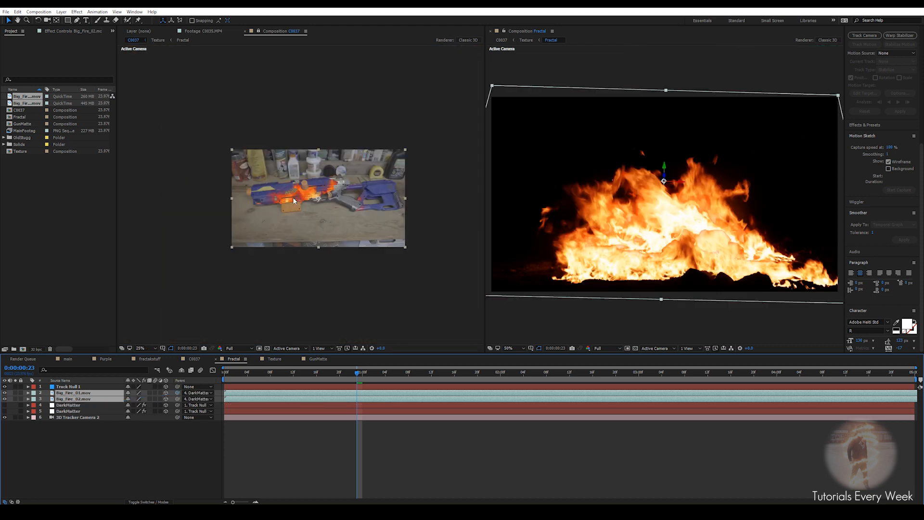
{"action": "left_click_drag", "start_coordinate": [356, 373], "coordinate": [669, 433]}
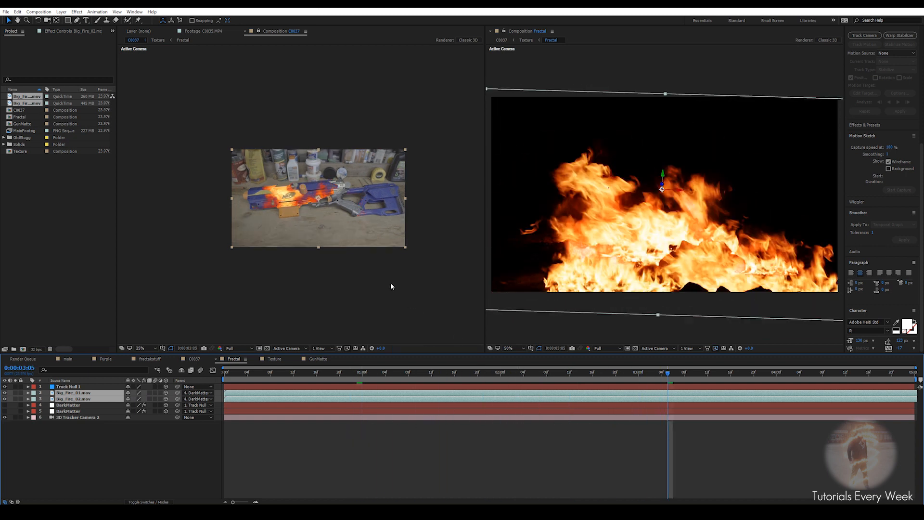
{"action": "key", "text": "period"}
{"action": "left_click_drag", "start_coordinate": [283, 373], "coordinate": [415, 379]}
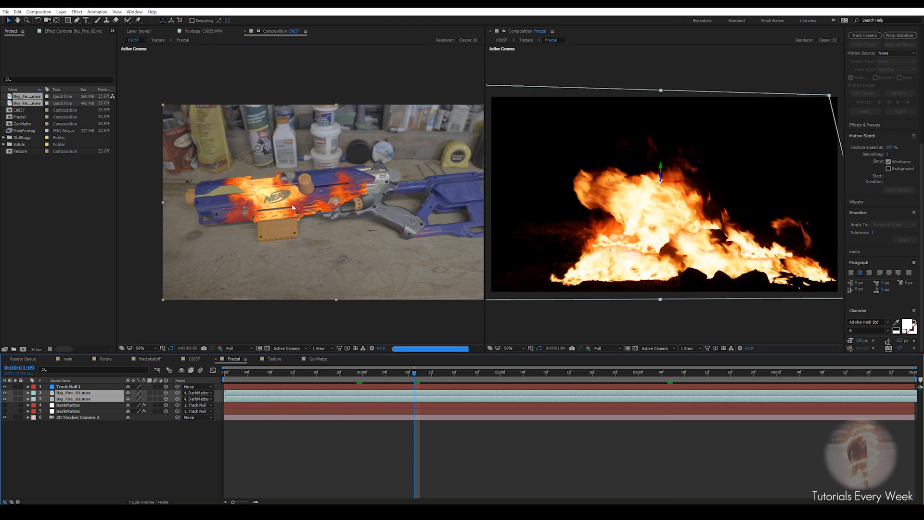
Step: Open the fractakstuff composition nested inside the main composition's Purple layer
{"action": "left_click", "coordinate": [68, 358]}
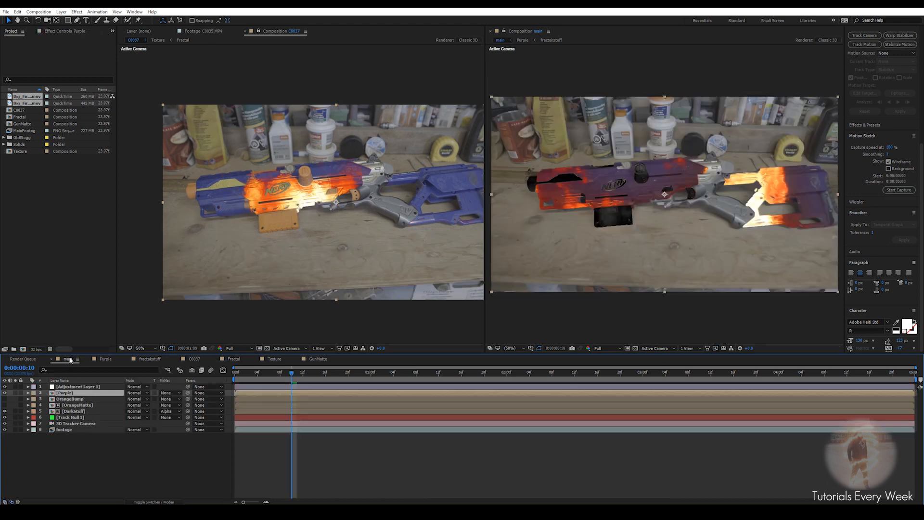
{"action": "double_click", "coordinate": [72, 394]}
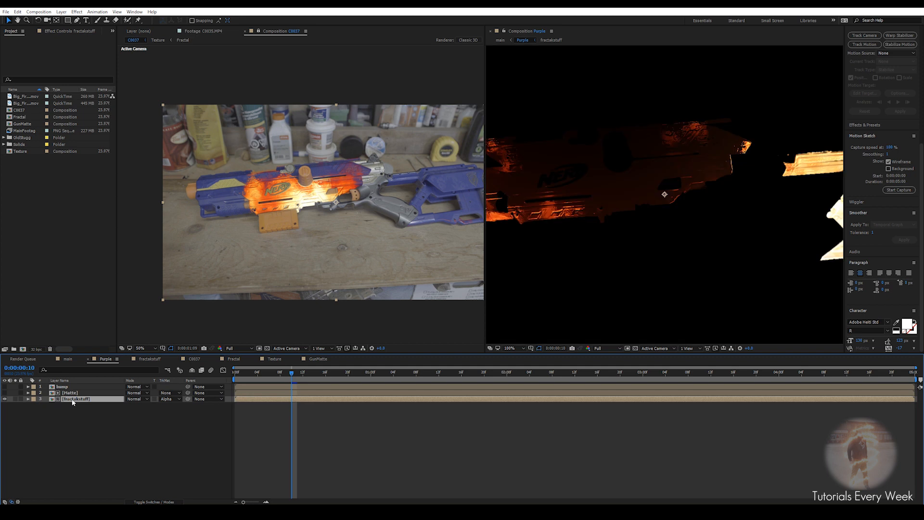
{"action": "double_click", "coordinate": [72, 399]}
Step: Show and solo the lighting 4 layer, and bring up the fractakstuff composition in the second viewer as well
{"action": "left_click", "coordinate": [65, 399]}
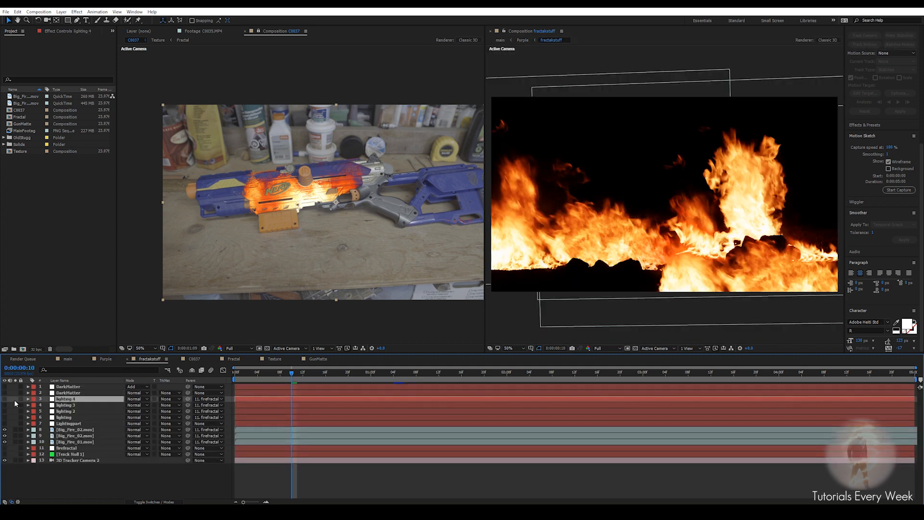
{"action": "left_click", "coordinate": [5, 399]}
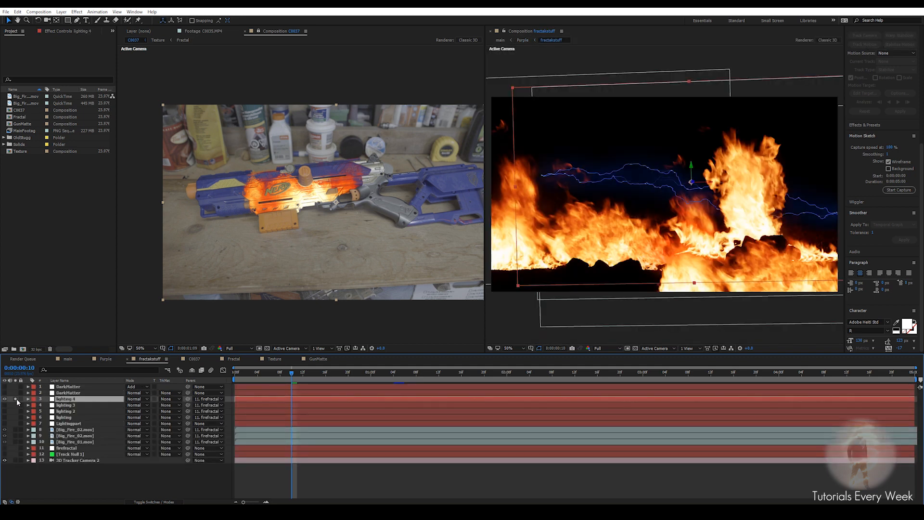
{"action": "left_click", "coordinate": [15, 399]}
{"action": "left_click", "coordinate": [666, 196]}
{"action": "scroll", "coordinate": [625, 198], "scroll_direction": "down", "scroll_amount": 2}
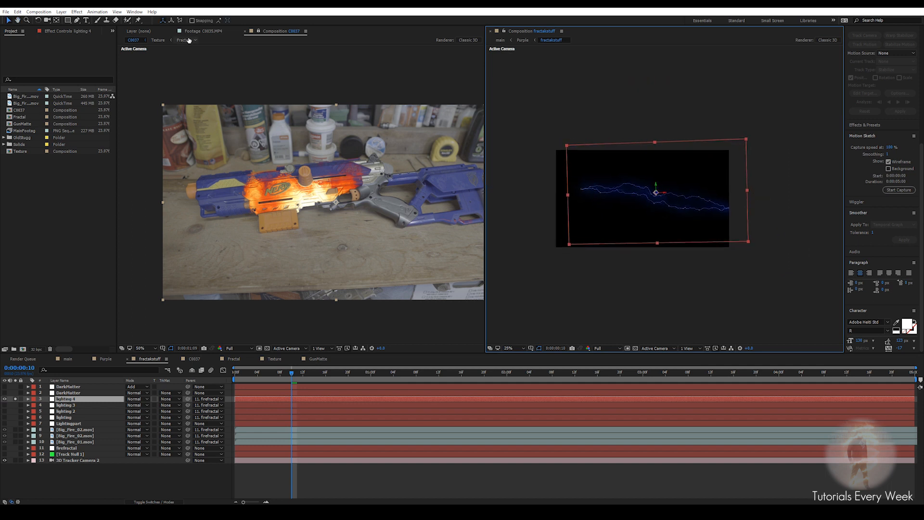
{"action": "left_click", "coordinate": [258, 31]}
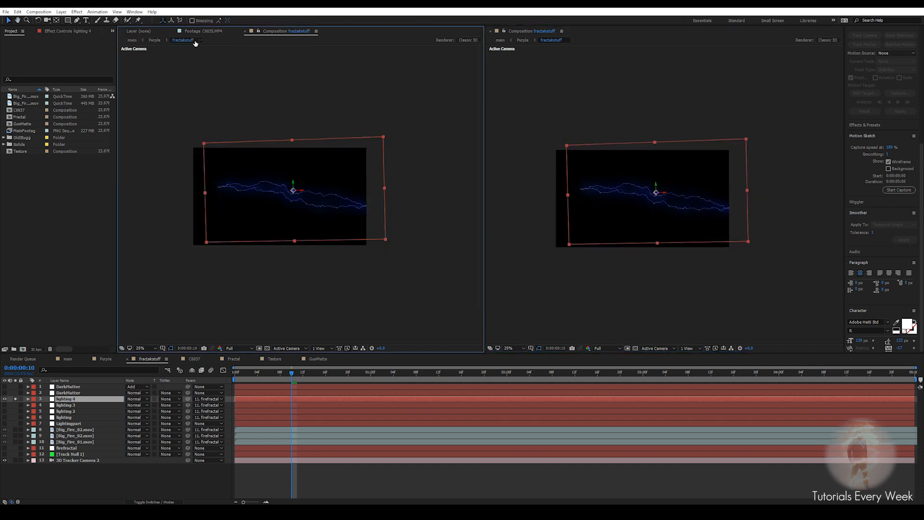
Step: Lock the first viewer on the main composition and open the nested fractakstuff composition inside Purple in the second viewer
{"action": "left_click", "coordinate": [59, 360]}
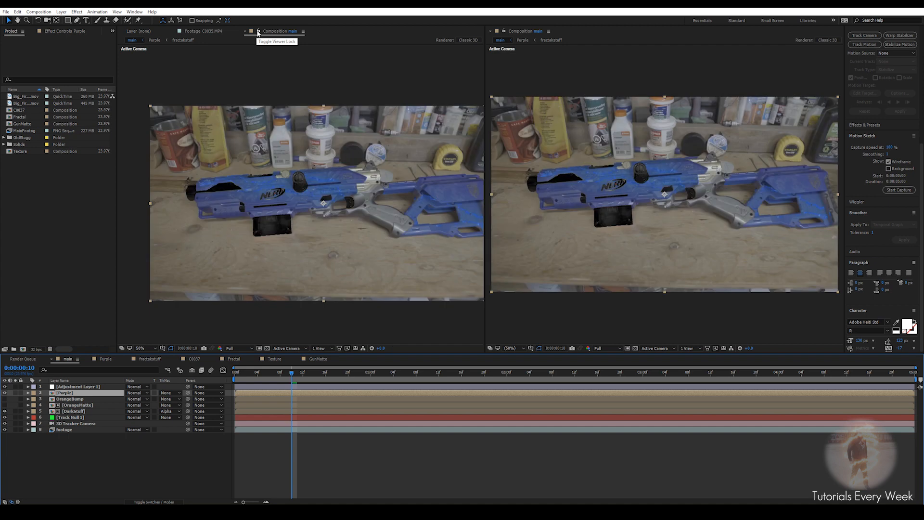
{"action": "left_click", "coordinate": [257, 31]}
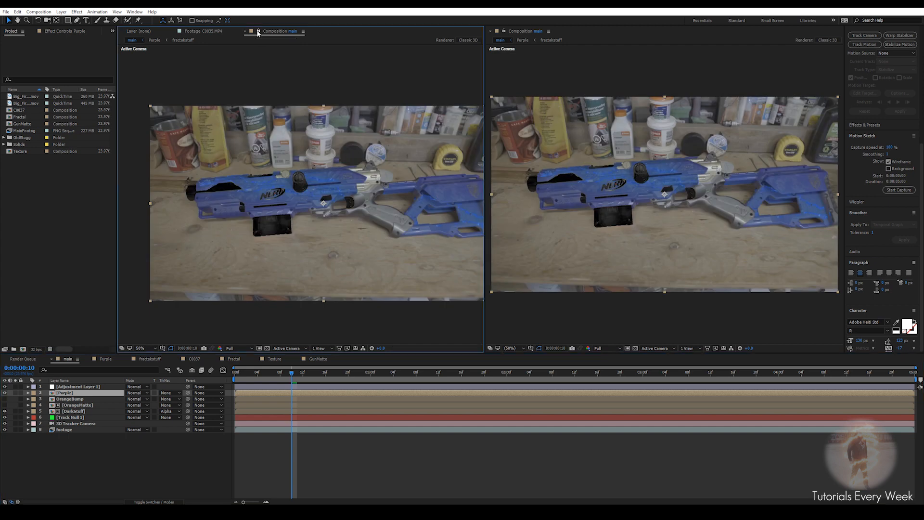
{"action": "double_click", "coordinate": [66, 393]}
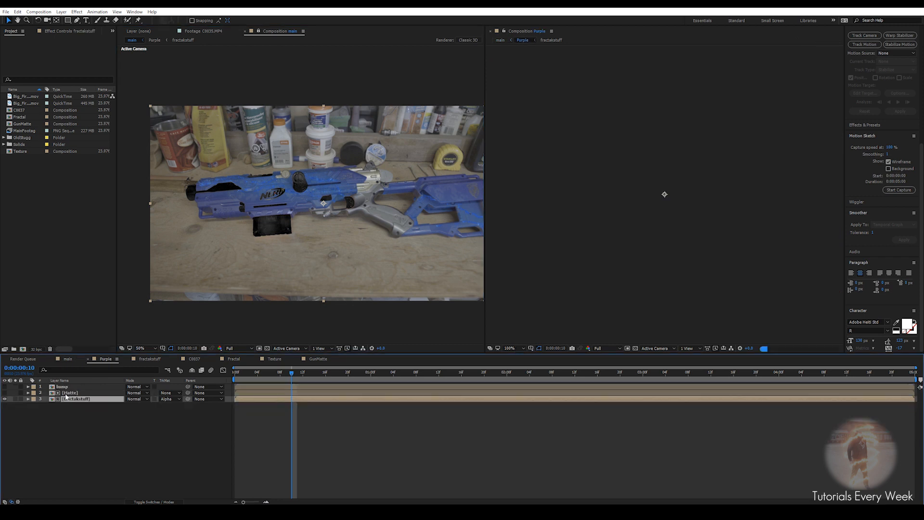
{"action": "double_click", "coordinate": [68, 399]}
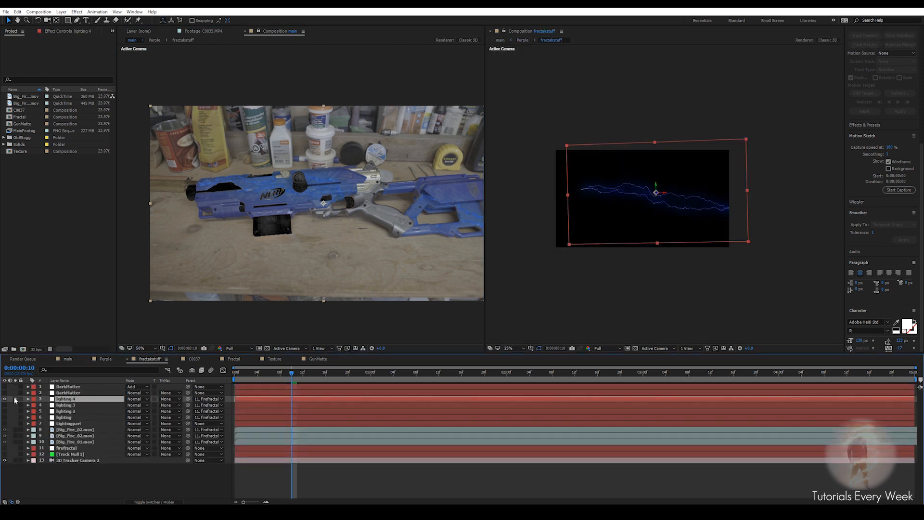
{"action": "scroll", "coordinate": [305, 200], "scroll_direction": "up", "scroll_amount": 2}
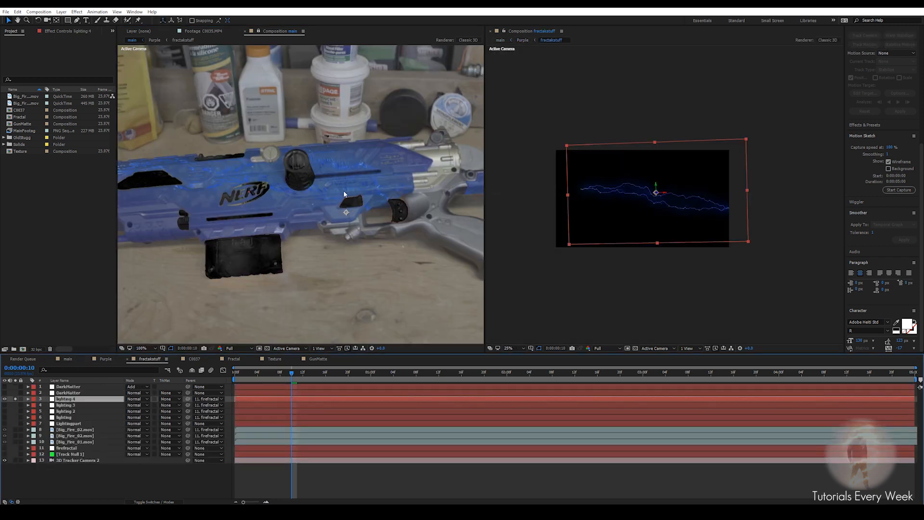
{"action": "scroll", "coordinate": [343, 193], "scroll_direction": "up", "scroll_amount": 1}
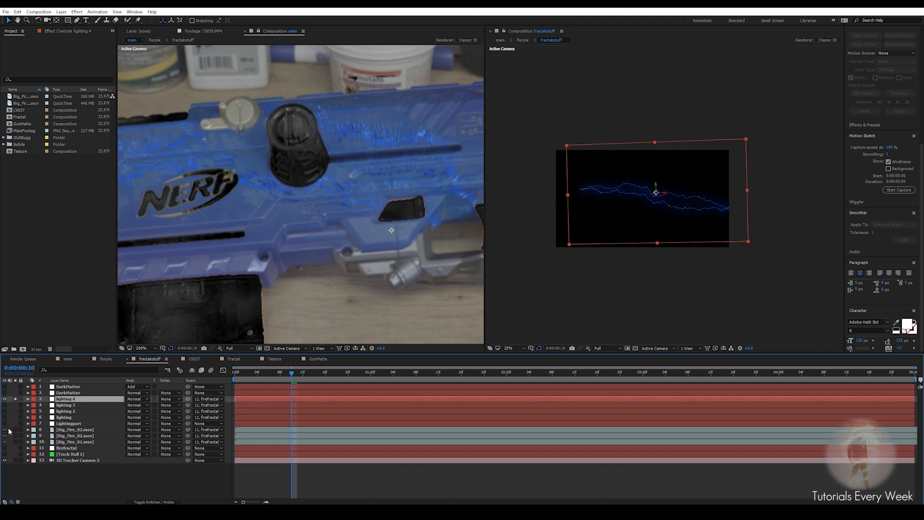
Step: Show and solo the Lightingpart layer and check its texture on the gun in the main composition view
{"action": "left_click", "coordinate": [75, 424]}
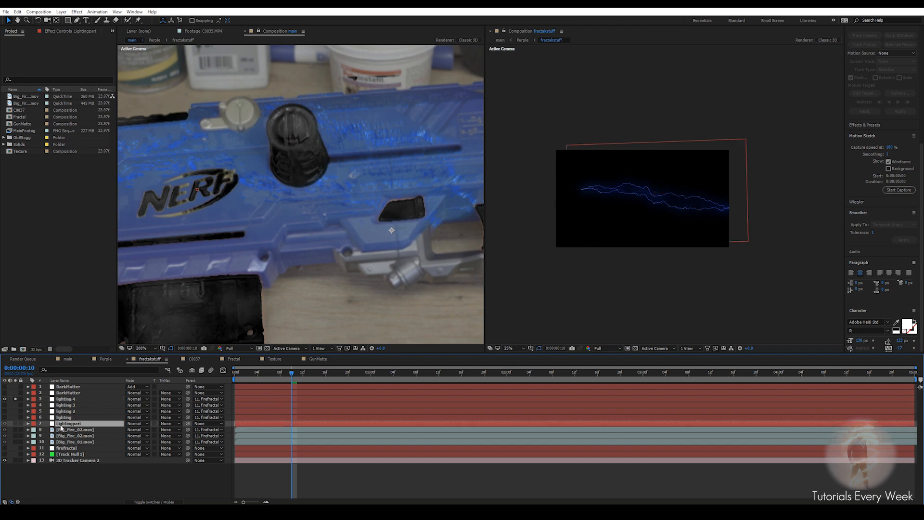
{"action": "left_click", "coordinate": [16, 426]}
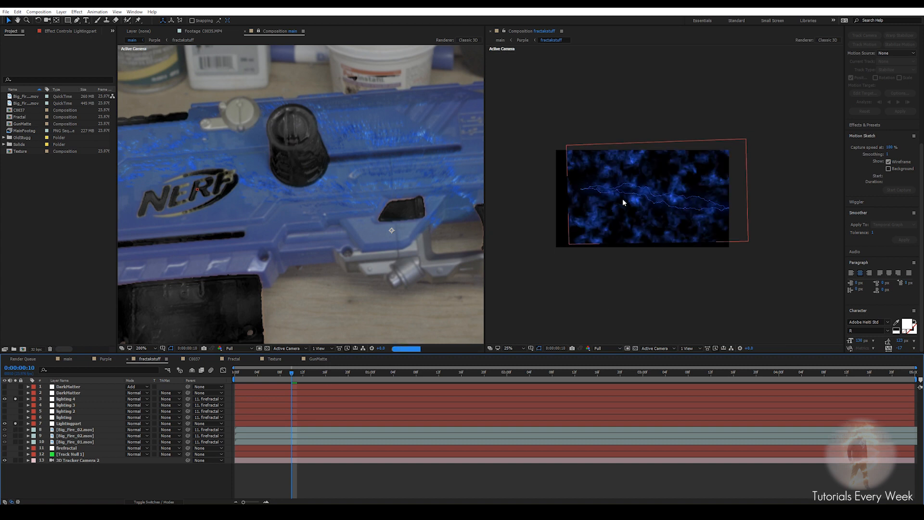
{"action": "scroll", "coordinate": [382, 218], "scroll_direction": "down", "scroll_amount": 1}
{"action": "left_click_drag", "start_coordinate": [292, 174], "coordinate": [358, 184]}
{"action": "left_click_drag", "start_coordinate": [435, 179], "coordinate": [326, 183]}
{"action": "left_click_drag", "start_coordinate": [480, 190], "coordinate": [365, 203]}
{"action": "scroll", "coordinate": [361, 209], "scroll_direction": "down", "scroll_amount": 1}
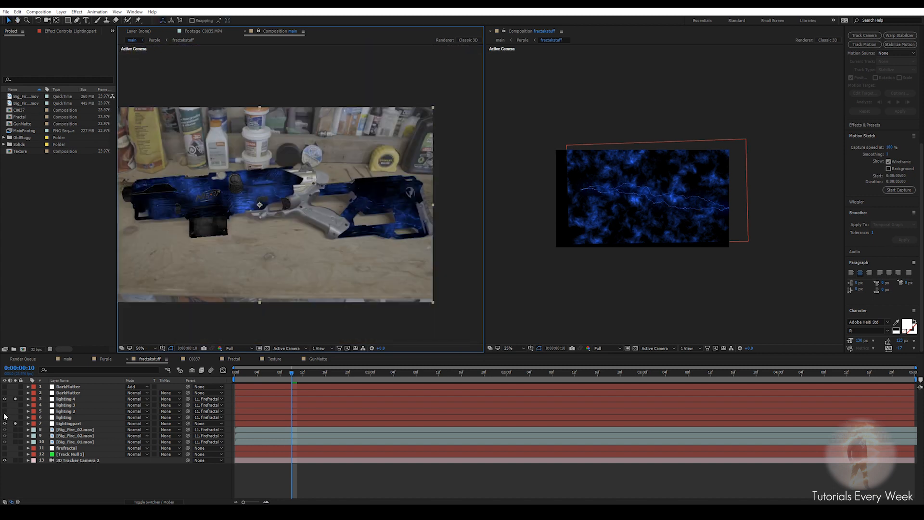
Step: Show and solo the lighting, lighting 2 and lighting 3 layers together with the layers already soloed
{"action": "mouse_move", "coordinate": [4, 417]}
{"action": "left_mouse_down"}
{"action": "mouse_move", "coordinate": [4, 405]}
{"action": "mouse_move", "coordinate": [10, 418]}
{"action": "mouse_move", "coordinate": [15, 405]}
{"action": "left_mouse_up"}
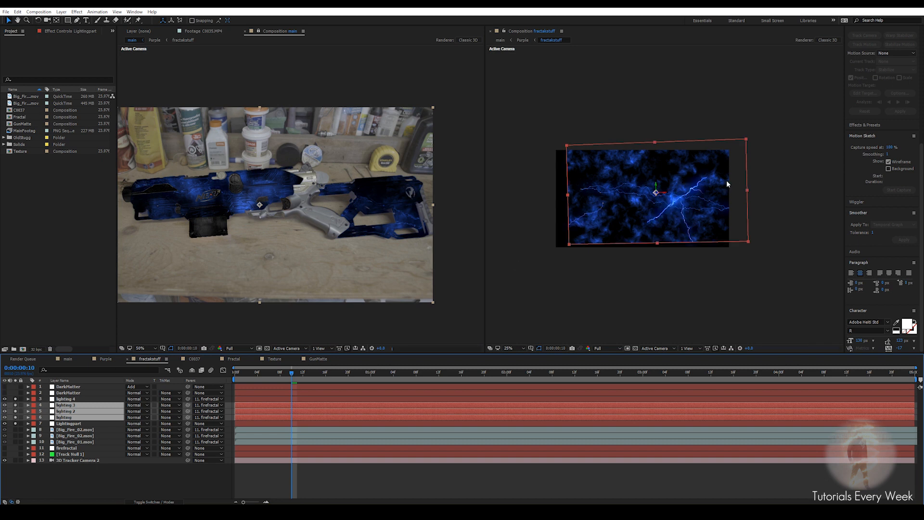
{"action": "scroll", "coordinate": [673, 211], "scroll_direction": "up", "scroll_amount": 4}
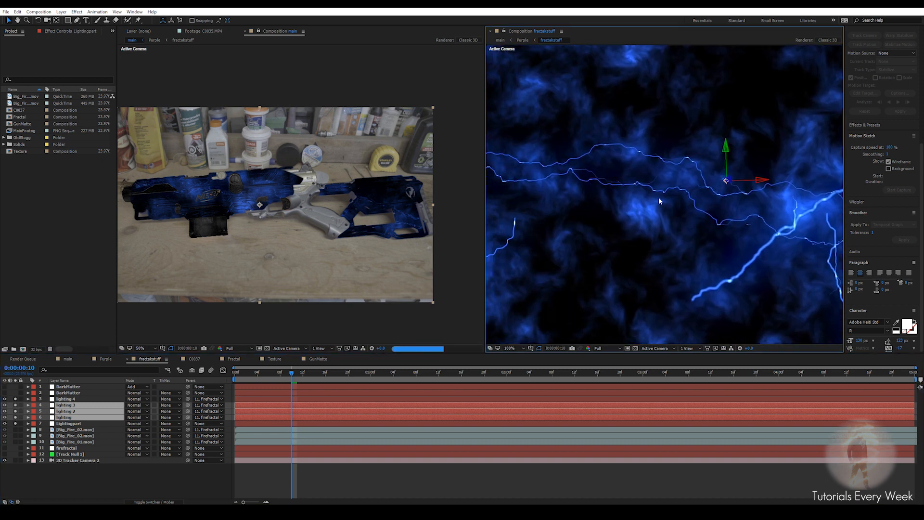
{"action": "scroll", "coordinate": [654, 199], "scroll_direction": "down", "scroll_amount": 1}
{"action": "left_click", "coordinate": [66, 469]}
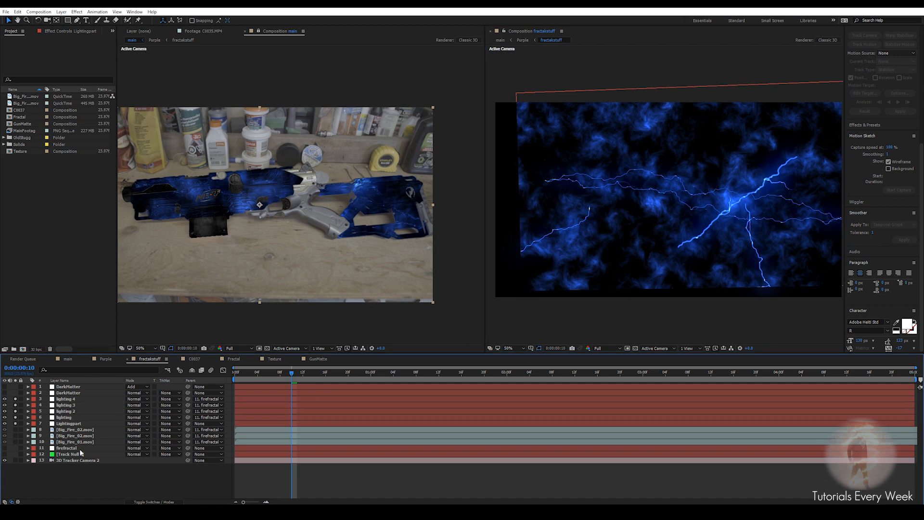
Step: Display the lighting layer's effect settings and scrub the timeline to 0:00:00:19 to preview the moving bolts
{"action": "left_click", "coordinate": [64, 417]}
{"action": "left_click", "coordinate": [66, 31]}
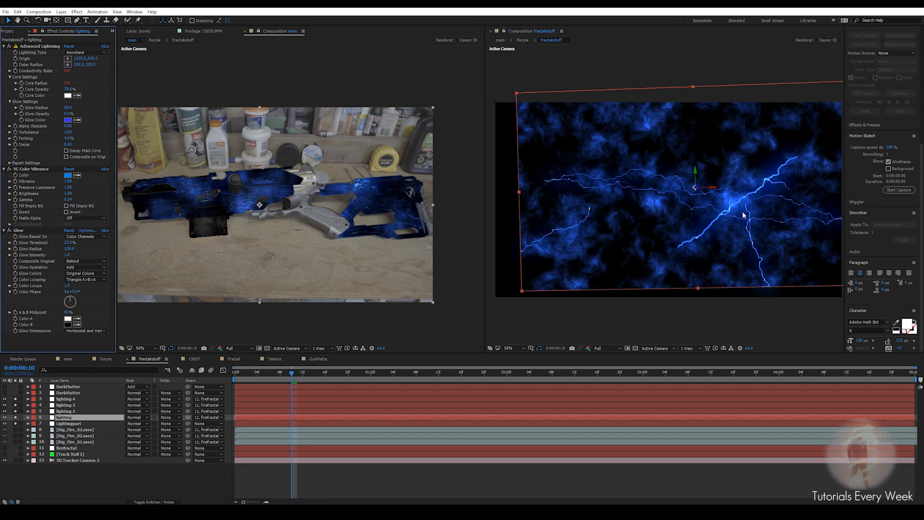
{"action": "left_click_drag", "start_coordinate": [292, 373], "coordinate": [523, 374]}
{"action": "left_click_drag", "start_coordinate": [466, 380], "coordinate": [343, 380]}
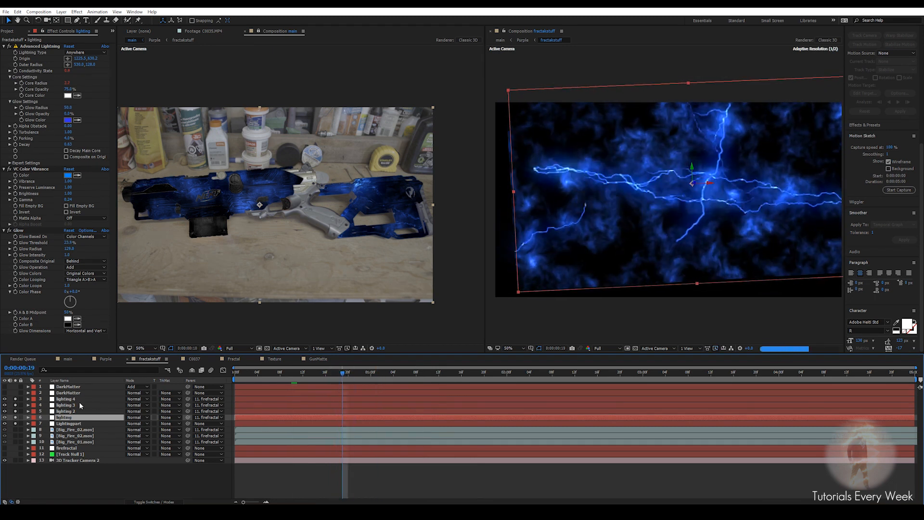
Step: Unsolo all the lighting layers, show and solo the firefractal layer instead, and scrub to 0:00:01:16
{"action": "left_click_drag", "start_coordinate": [16, 422], "coordinate": [14, 398]}
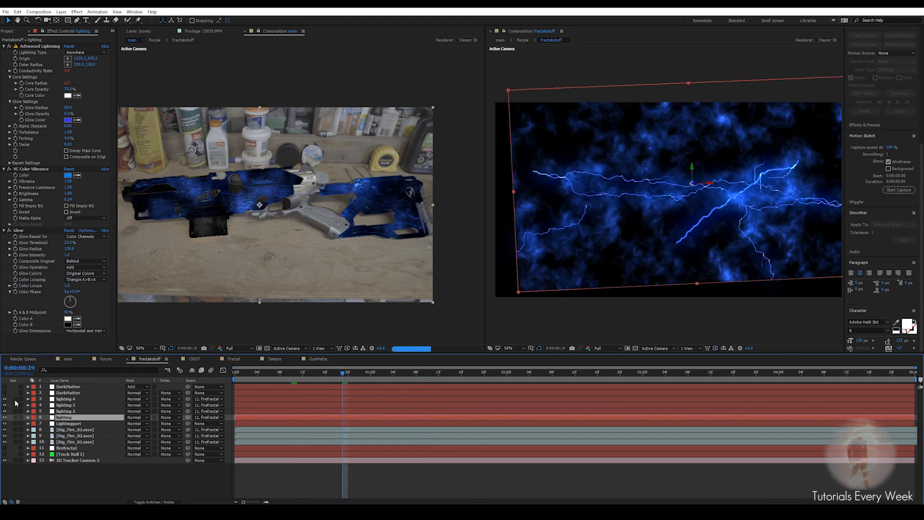
{"action": "left_click", "coordinate": [4, 447]}
{"action": "left_click", "coordinate": [15, 447]}
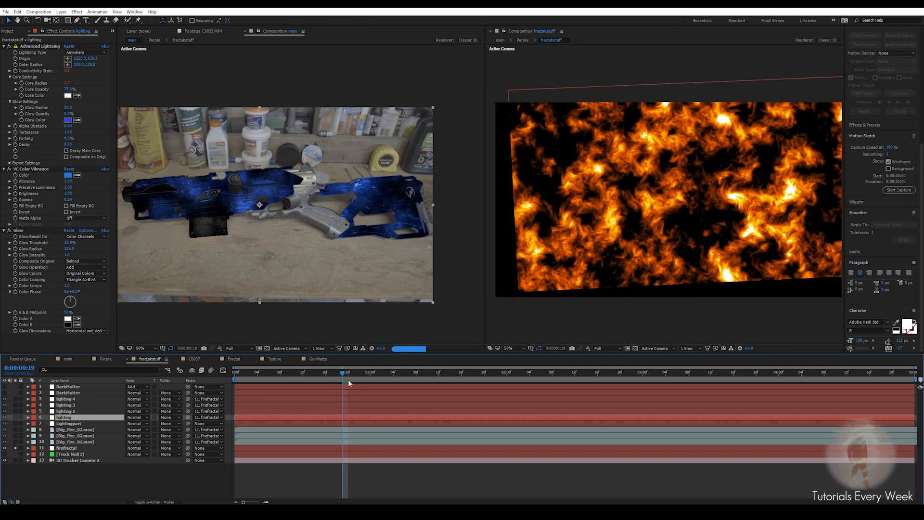
{"action": "left_click_drag", "start_coordinate": [351, 377], "coordinate": [461, 391]}
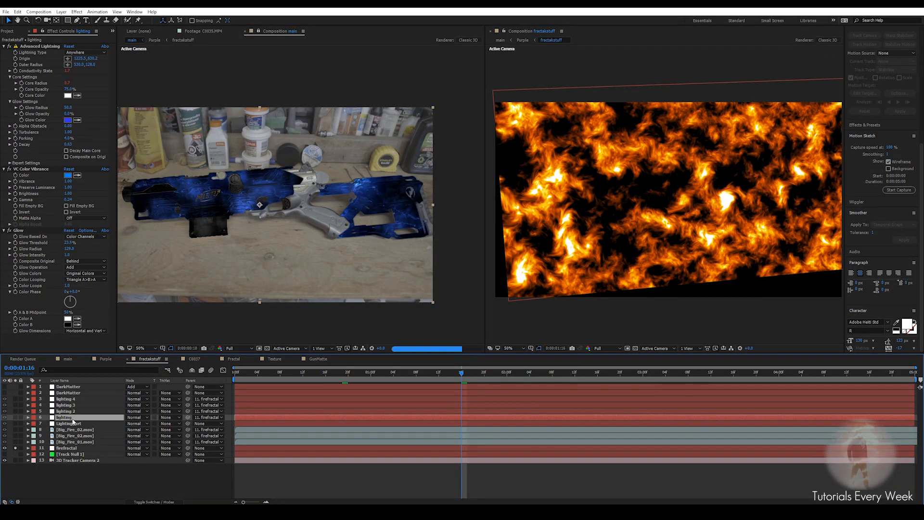
Step: Apply the Mosaic effect to the firefractal layer
{"action": "left_click", "coordinate": [67, 449]}
{"action": "left_click", "coordinate": [27, 243]}
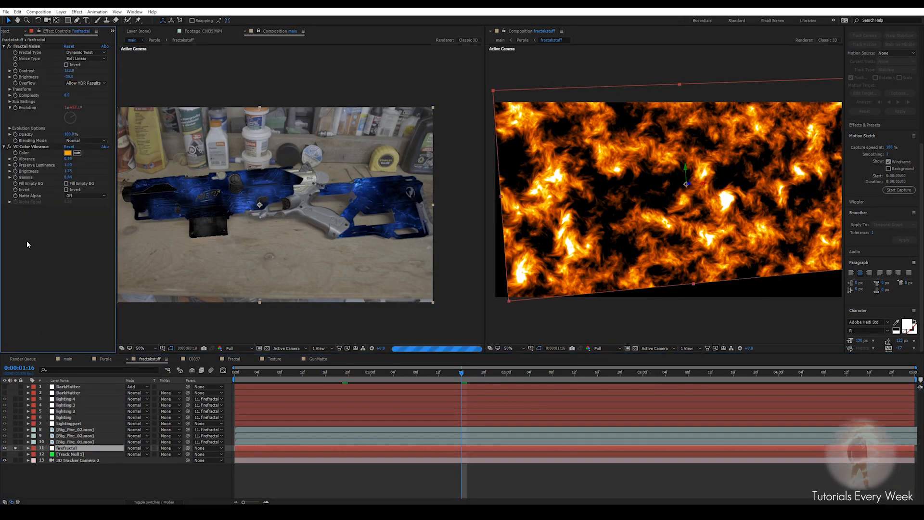
{"action": "key", "text": "ctrl+space"}
{"action": "type", "text": "mosa"}
{"action": "key", "text": "Return"}
Step: Set the Mosaic effect to 50 horizontal and 50 vertical blocks and check the pixelated fire on the gun
{"action": "left_click", "coordinate": [68, 214]}
{"action": "type", "text": "50"}
{"action": "key", "text": "Tab"}
{"action": "type", "text": "4000"}
{"action": "key", "text": "Return"}
{"action": "left_click", "coordinate": [69, 220]}
{"action": "type", "text": "50"}
{"action": "key", "text": "Return"}
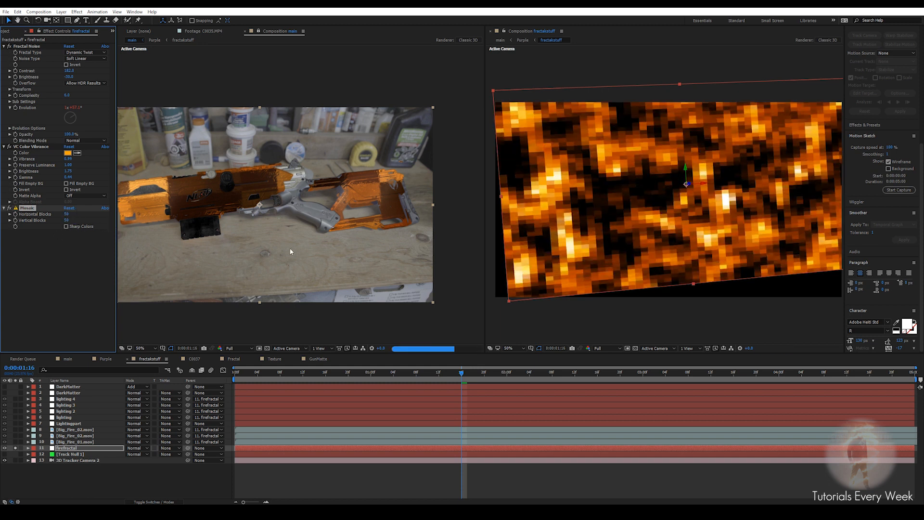
{"action": "key", "text": "comma"}
{"action": "key", "text": "period"}
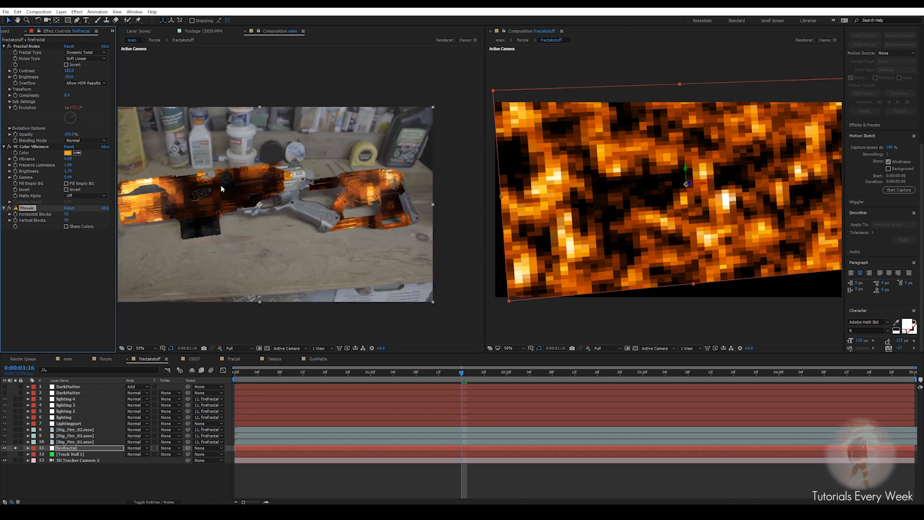
{"action": "left_click_drag", "start_coordinate": [240, 206], "coordinate": [333, 226]}
{"action": "key", "text": "period"}
{"action": "key", "text": "comma"}
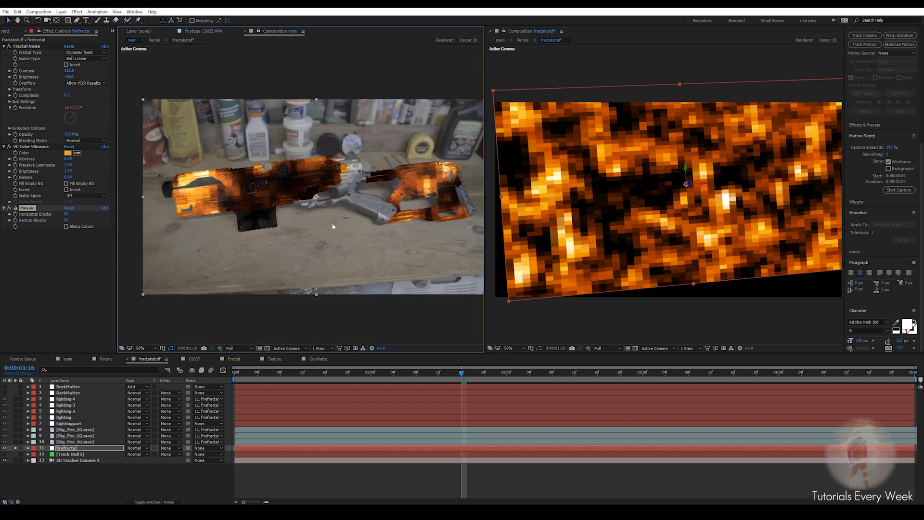